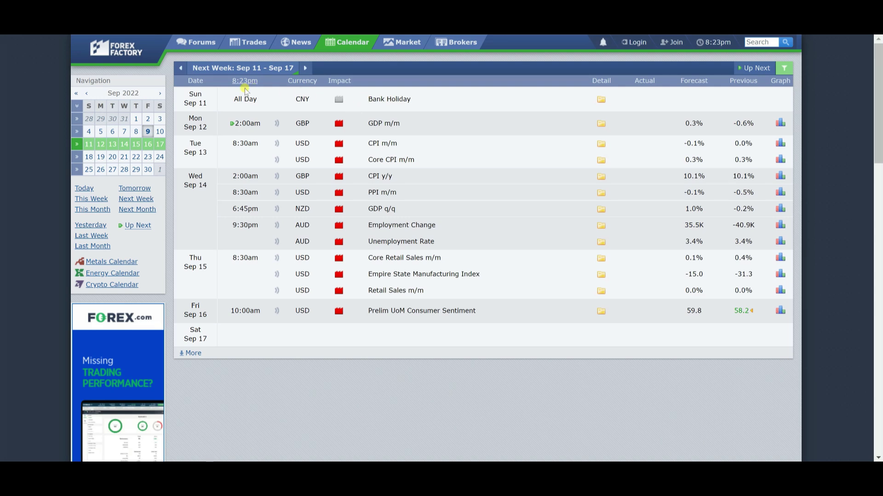
# Mark the Sep 11 CNY bank holiday and underline the Sep 12 GBP GDP m/m event with its forecast and previous values.
pyautogui.moveTo(185, 105); pyautogui.dragTo(206, 109)
pyautogui.moveTo(364, 103); pyautogui.dragTo(407, 103)
pyautogui.moveTo(306, 104); pyautogui.dragTo(309, 105)
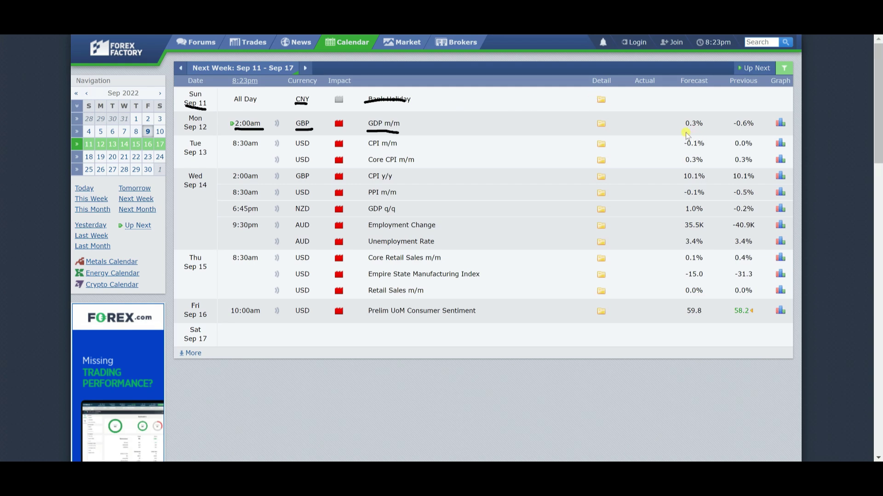
pyautogui.moveTo(734, 128); pyautogui.dragTo(755, 128)
pyautogui.moveTo(682, 128); pyautogui.dragTo(700, 130)
# Underline the key CPI, GDP and AUD entries for Sep 14, mark the Sep 15 USD events, and clear all the marks.
pyautogui.moveTo(369, 182); pyautogui.dragTo(389, 184)
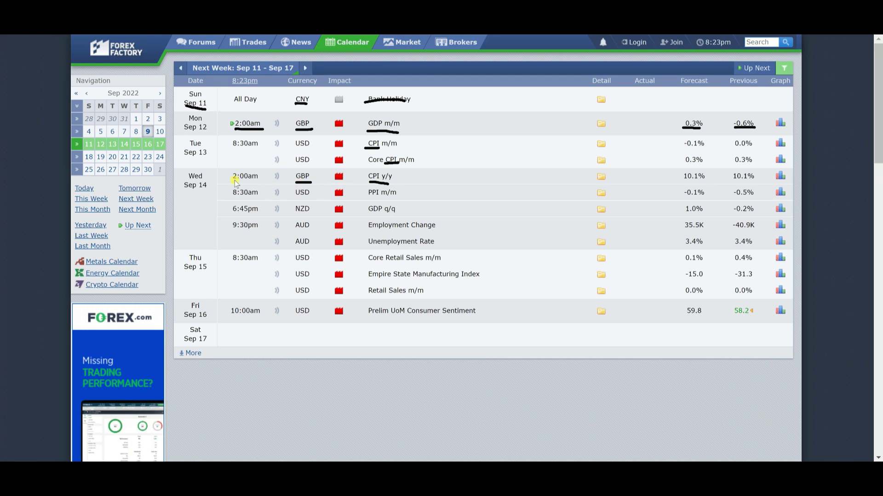
pyautogui.moveTo(234, 181); pyautogui.dragTo(255, 182)
pyautogui.moveTo(297, 198); pyautogui.dragTo(312, 204)
pyautogui.moveTo(231, 214)
pyautogui.mouseDown()
pyautogui.moveTo(248, 216)
pyautogui.moveTo(253, 231)
pyautogui.moveTo(310, 214)
pyautogui.moveTo(309, 246)
pyautogui.mouseUp()
pyautogui.moveTo(366, 215); pyautogui.dragTo(380, 215)
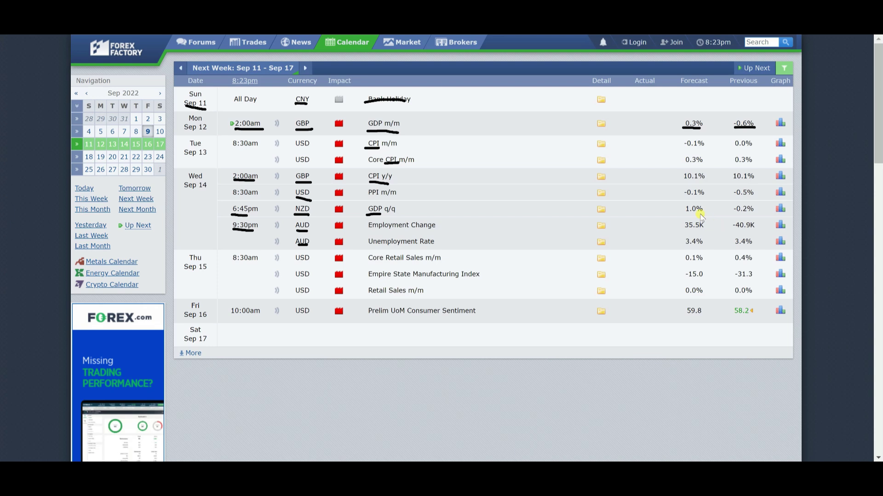
pyautogui.moveTo(685, 216); pyautogui.dragTo(749, 215)
pyautogui.moveTo(394, 265); pyautogui.dragTo(446, 279)
pyautogui.press('Escape')
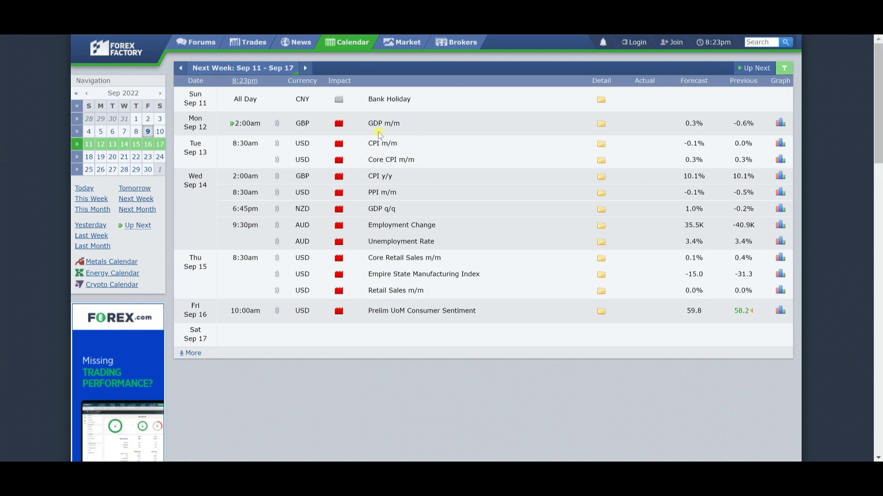
# Circle the Sep 12 GDP and Sep 13 CPI events, underline the Sep 14 CPI y/y and GDP q/q, and clear the marks.
pyautogui.moveTo(381, 117)
pyautogui.mouseDown()
pyautogui.moveTo(357, 112)
pyautogui.moveTo(379, 111)
pyautogui.mouseUp()
pyautogui.moveTo(380, 137)
pyautogui.mouseDown()
pyautogui.moveTo(411, 165)
pyautogui.moveTo(371, 139)
pyautogui.mouseUp()
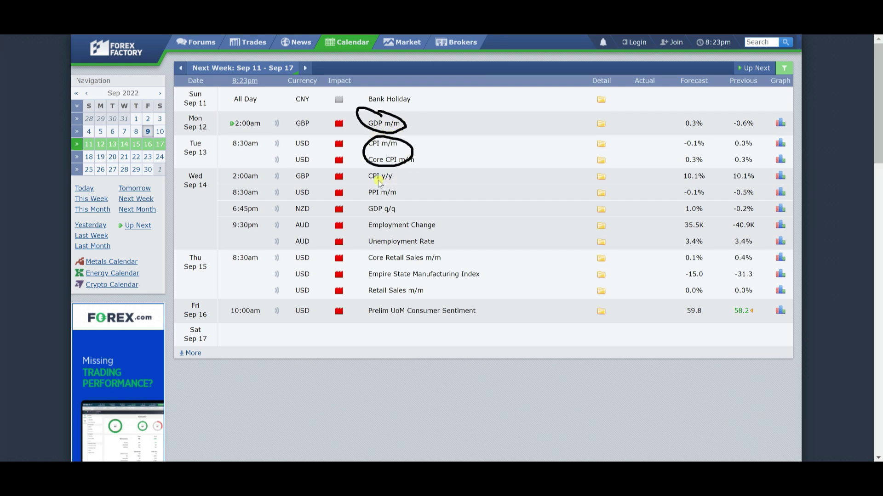
pyautogui.moveTo(370, 181); pyautogui.dragTo(390, 182)
pyautogui.moveTo(370, 215); pyautogui.dragTo(385, 214)
pyautogui.press('Escape')
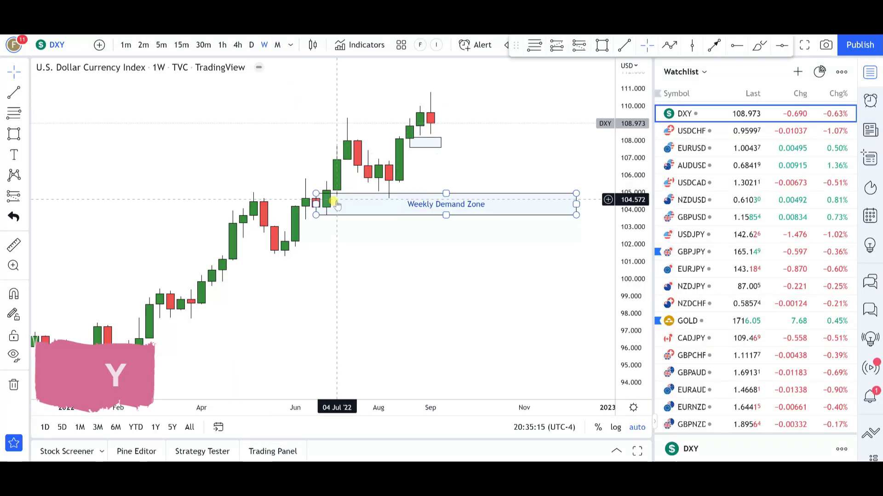
# In TradingView, hide the watchlist beside the weekly DXY chart and switch the chart to the daily timeframe.
pyautogui.click(869, 72)
pyautogui.scroll(5, 652, 140)
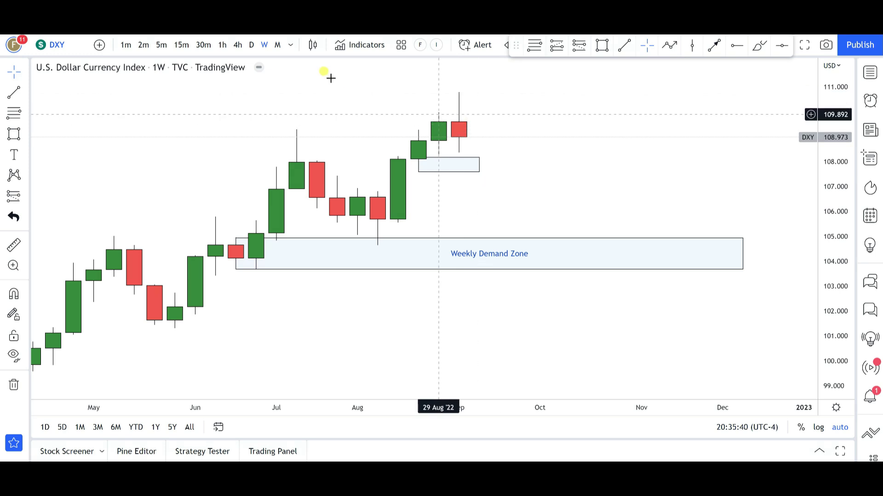
pyautogui.click(252, 45)
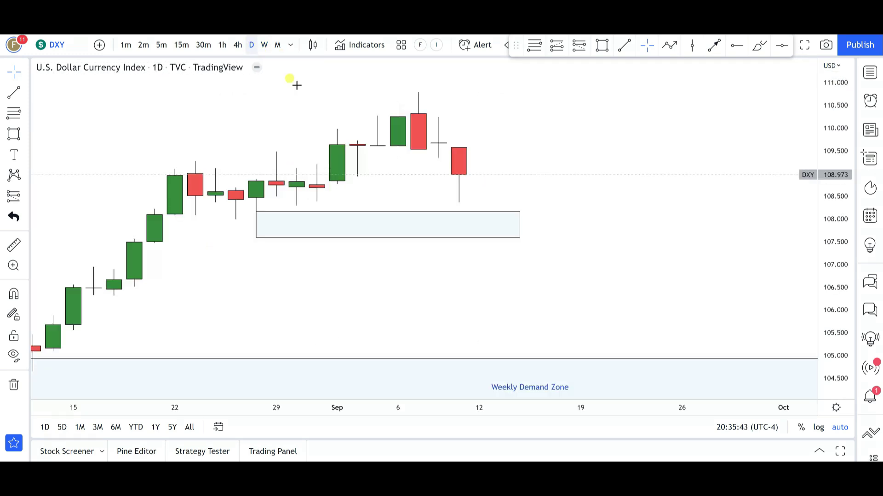
pyautogui.scroll(-4, 584, 196)
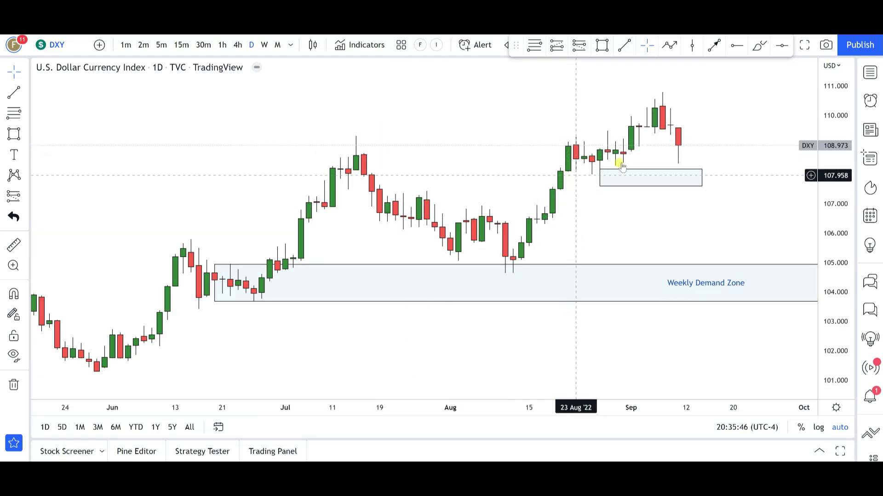
pyautogui.scroll(2, 612, 170)
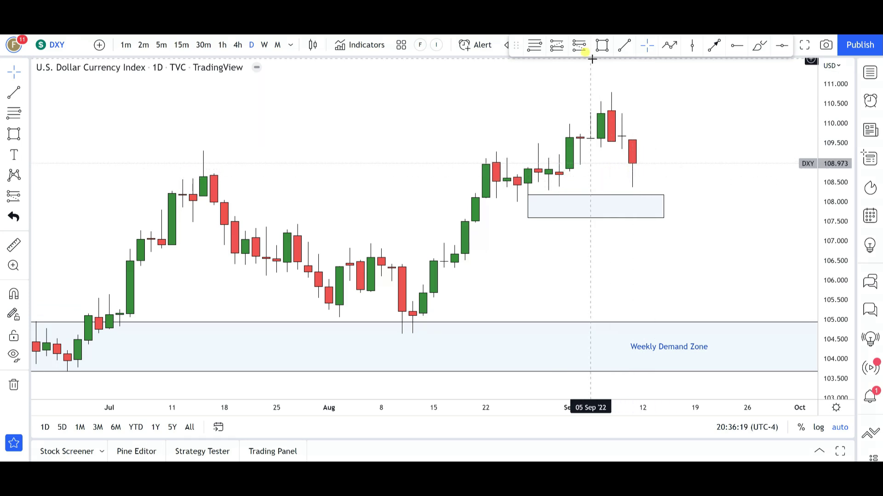
# Draw a projected DXY path rising from the current price and falling to about 107.74 by the upper demand zone, and delete it.
pyautogui.click(669, 45)
pyautogui.click(643, 172)
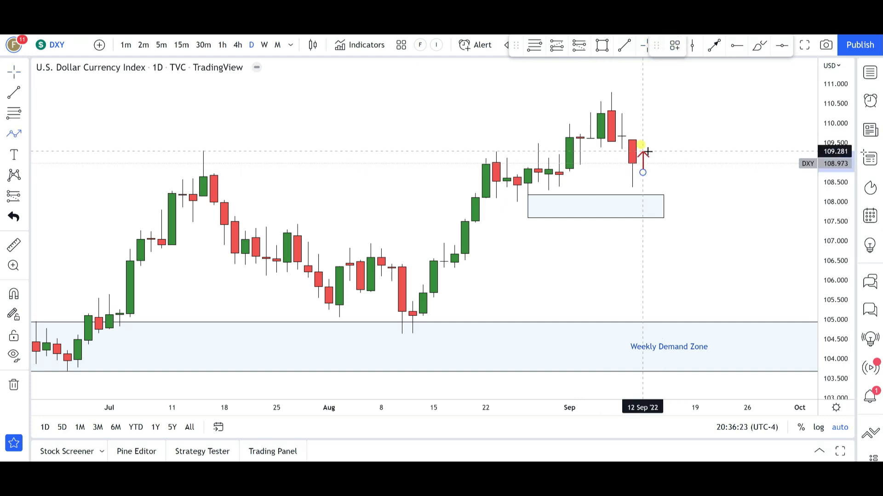
pyautogui.click(653, 129)
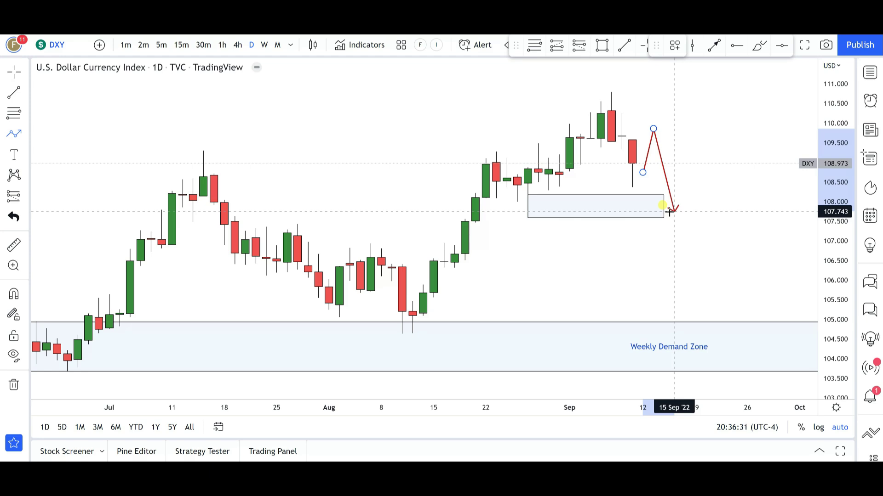
pyautogui.click(672, 211)
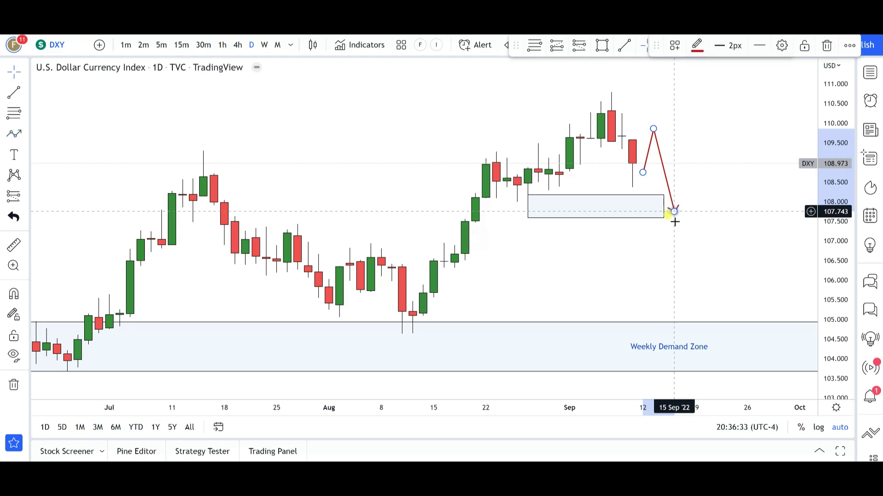
pyautogui.press('Delete')
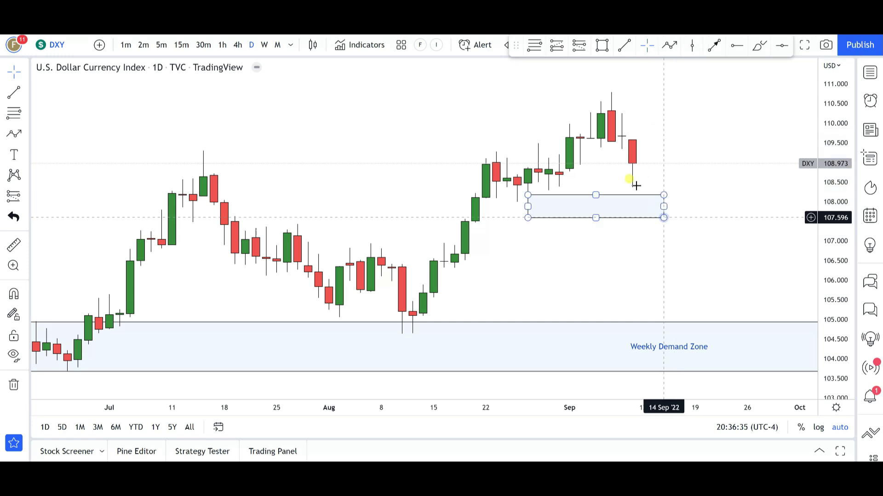
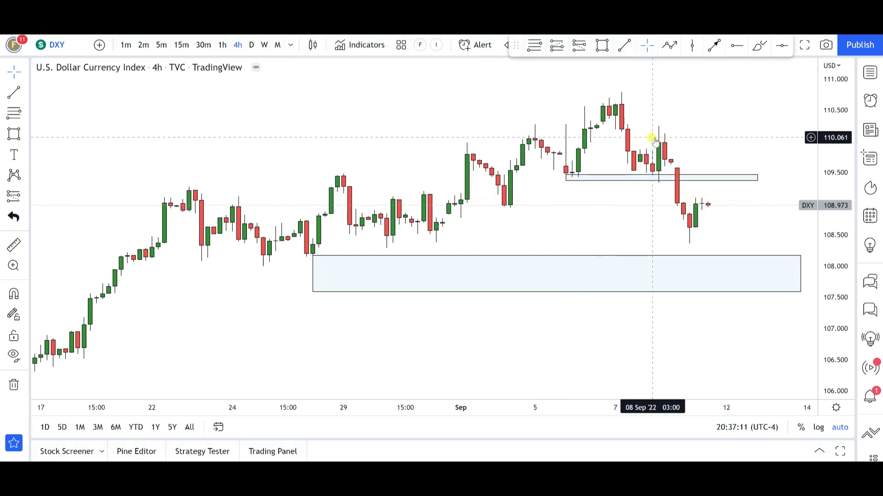
# Draw a supply zone rectangle at the Sep 7 high, about 110.8 to 110.2, on the 4-hour DXY chart and select the thin zone below.
pyautogui.click(602, 45)
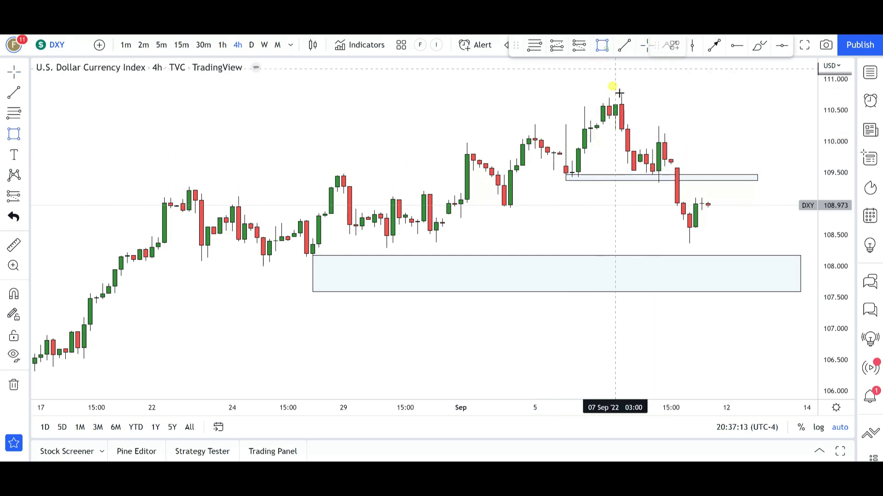
pyautogui.moveTo(617, 94)
pyautogui.mouseDown()
pyautogui.moveTo(679, 102)
pyautogui.moveTo(739, 131)
pyautogui.mouseUp()
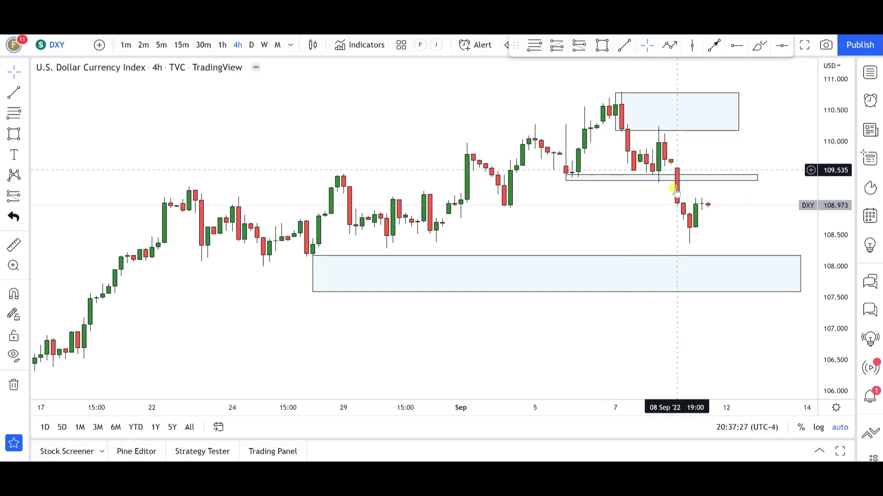
pyautogui.click(578, 181)
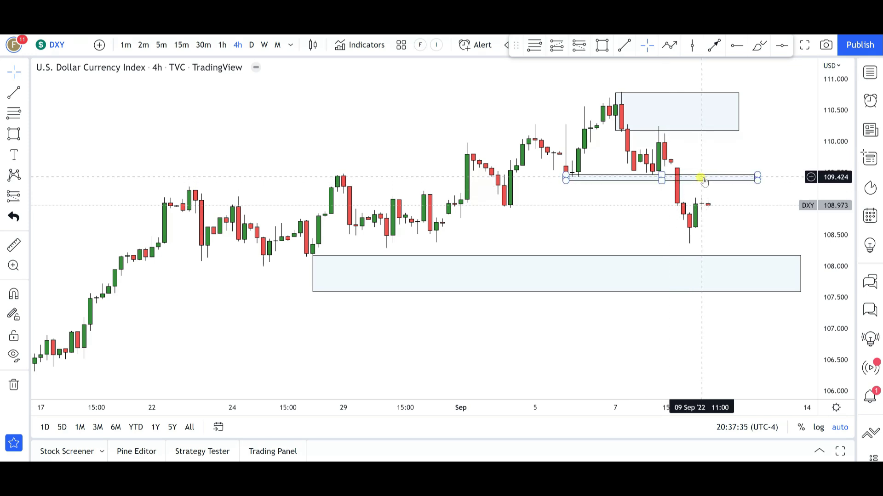
# Draw a projected DXY path up to the thin zone near 109.5, down to about 108.0 and up to about 109.0, and delete it.
pyautogui.click(670, 45)
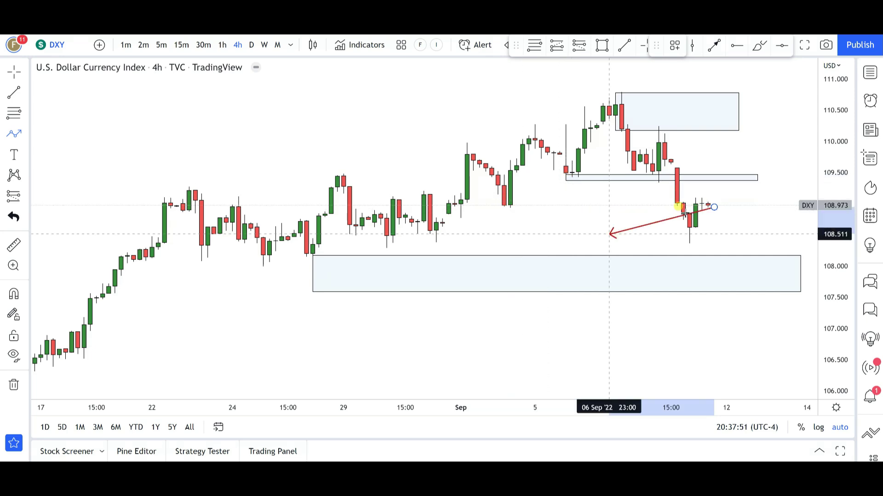
pyautogui.click(721, 173)
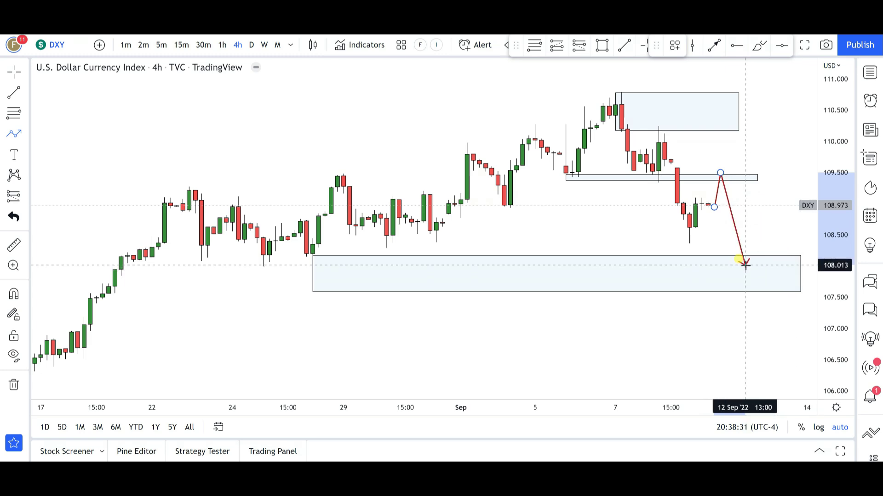
pyautogui.click(745, 264)
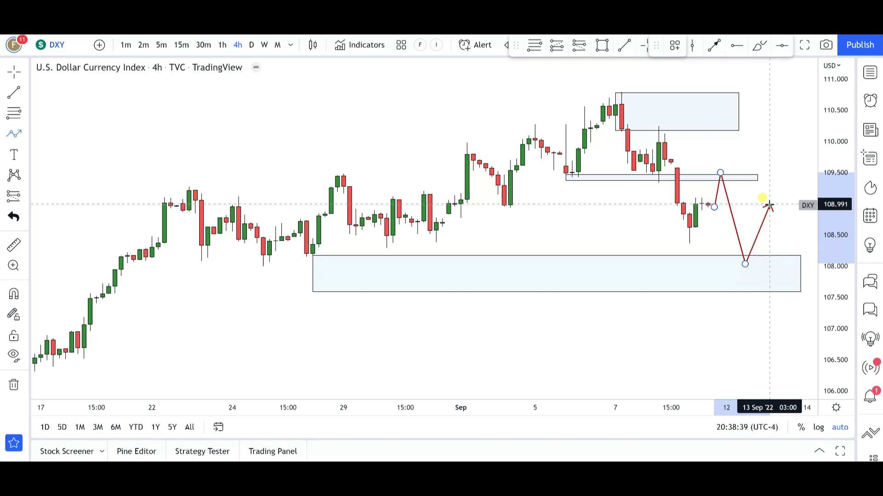
pyautogui.doubleClick(769, 205)
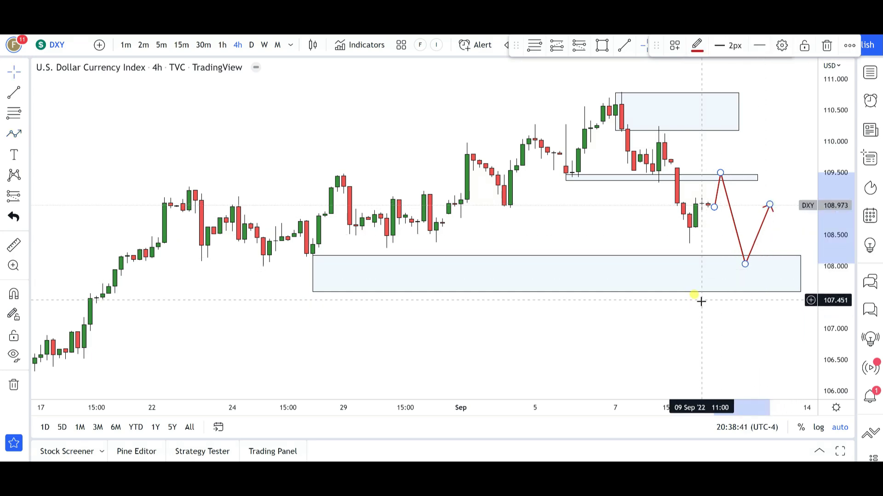
pyautogui.press('Delete')
# Load USDCHF from the watchlist, hide the watchlist, and switch the chart to the weekly timeframe.
pyautogui.click(870, 72)
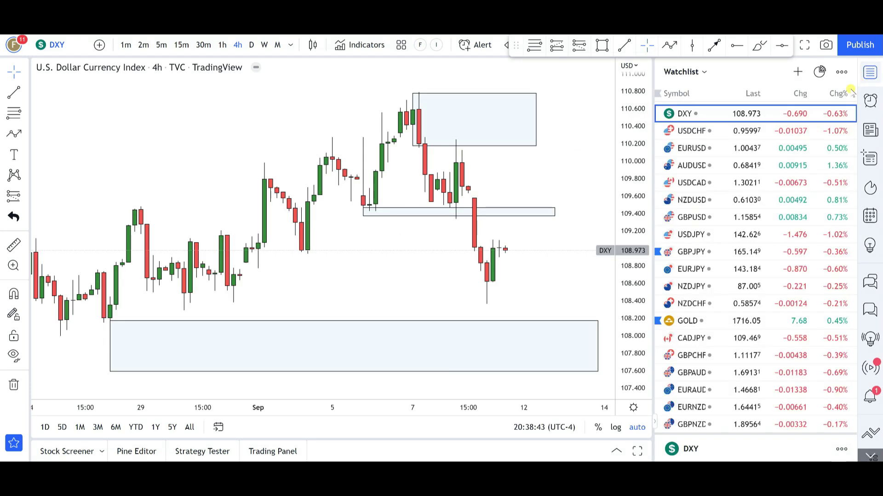
pyautogui.click(736, 131)
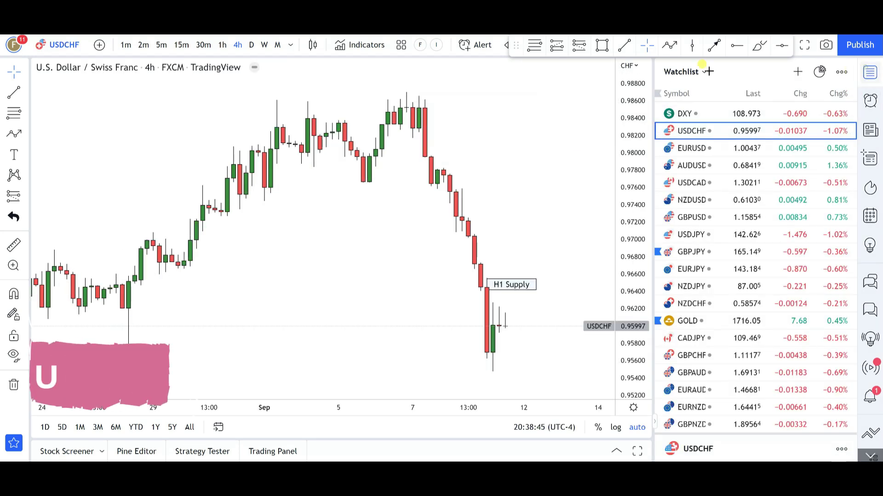
pyautogui.click(870, 73)
pyautogui.click(265, 44)
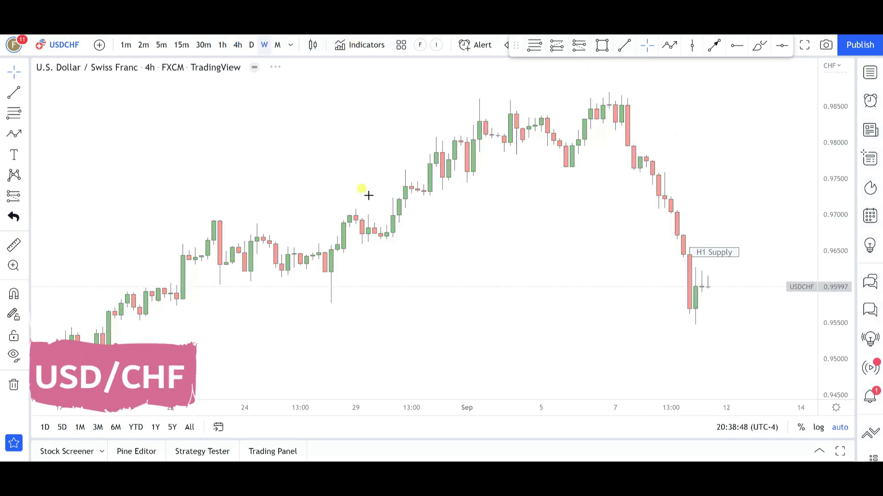
pyautogui.scroll(2, 598, 312)
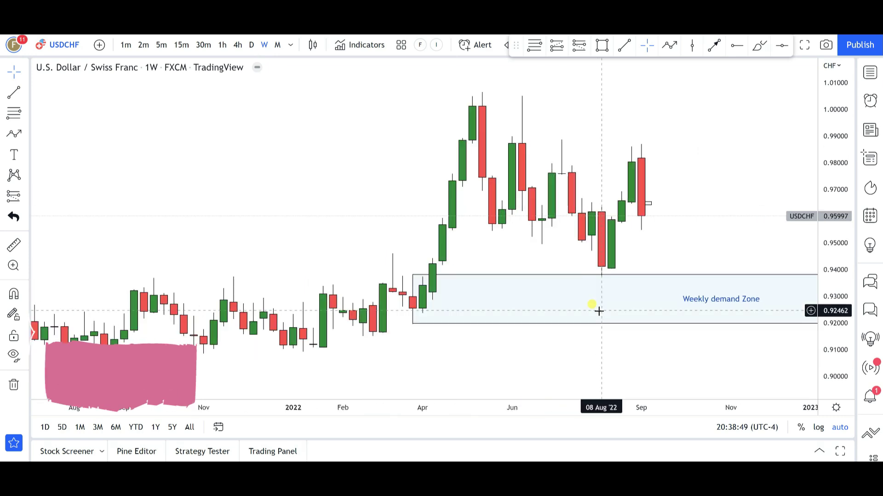
# Draw a supply zone rectangle from the May 2022 high, about 1.006 to 0.987, extending past the latest weekly USDCHF candle.
pyautogui.scroll(2, 595, 310)
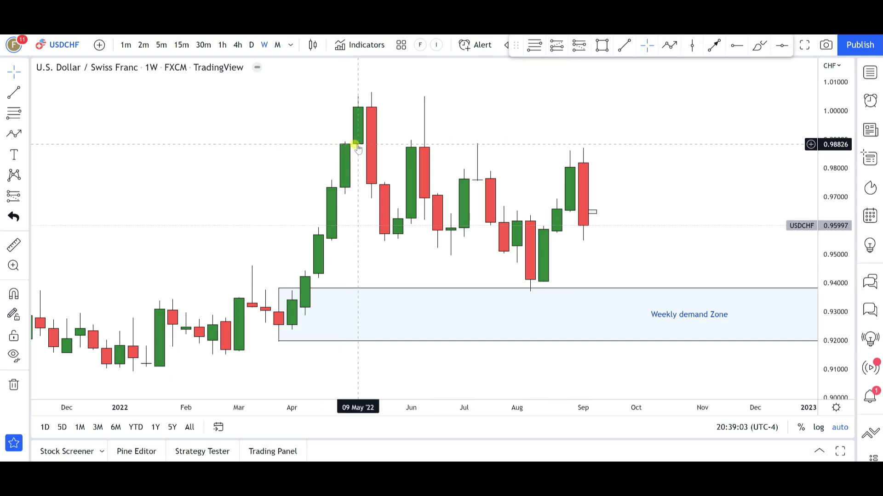
pyautogui.click(601, 44)
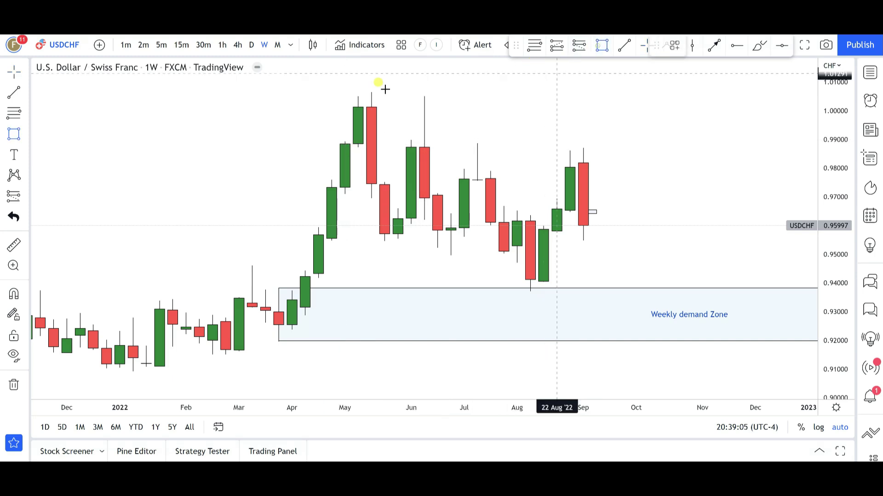
pyautogui.moveTo(373, 100); pyautogui.dragTo(716, 147)
pyautogui.click(641, 197)
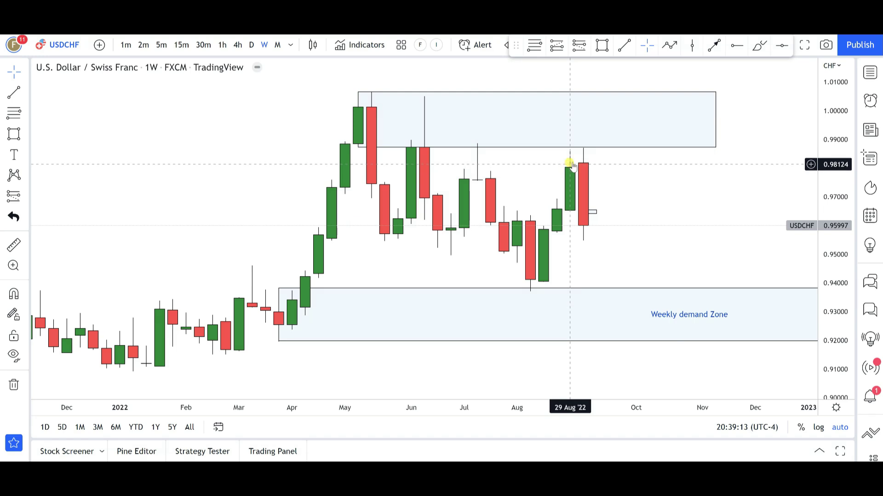
pyautogui.click(598, 219)
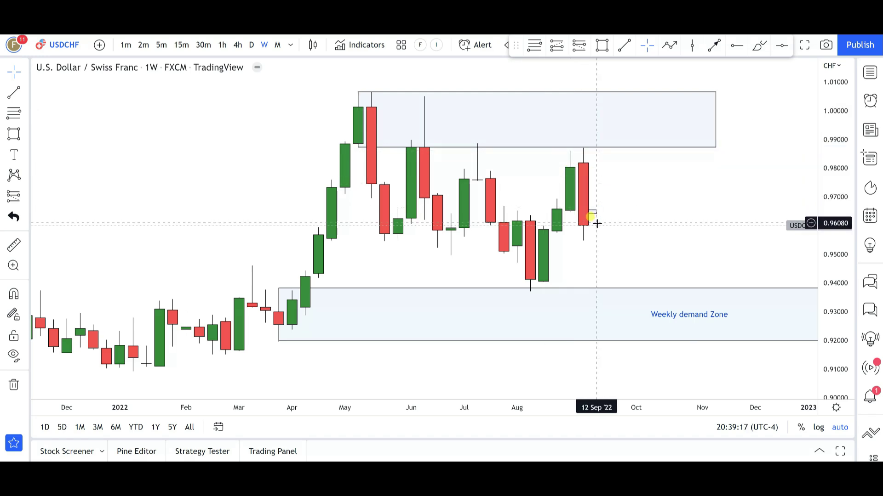
# Draw a projected weekly USDCHF path from the current price up to about 0.967 and down to about 0.944, and delete it.
pyautogui.scroll(5, 616, 198)
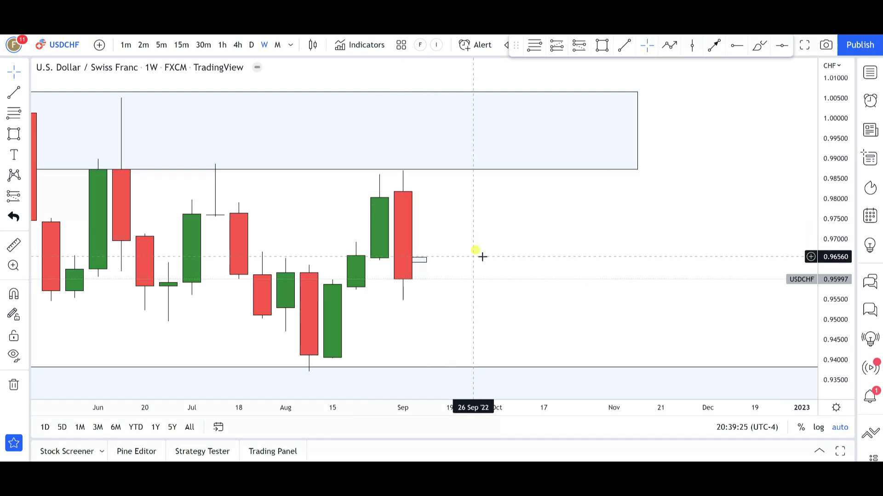
pyautogui.scroll(-2, 462, 268)
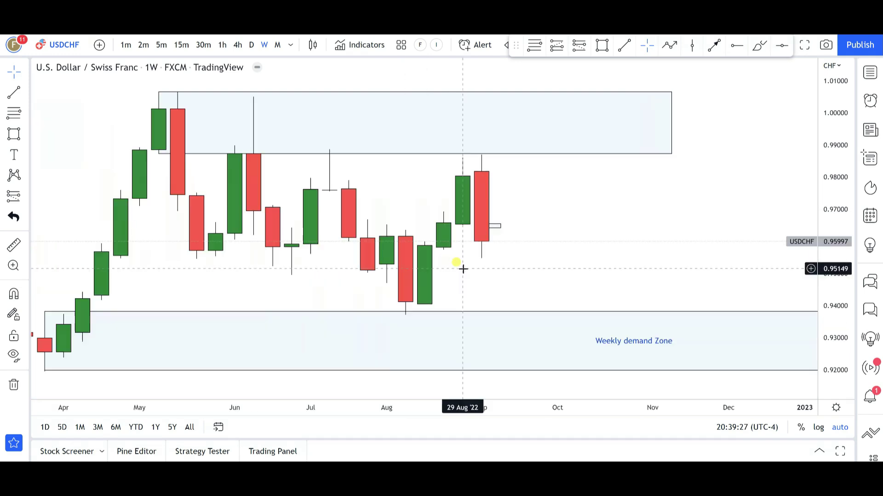
pyautogui.scroll(-2, 600, 133)
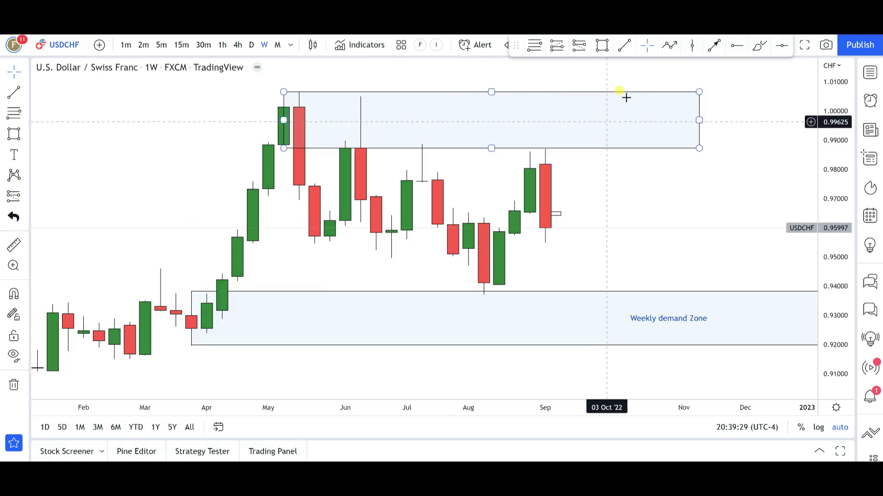
pyautogui.click(669, 44)
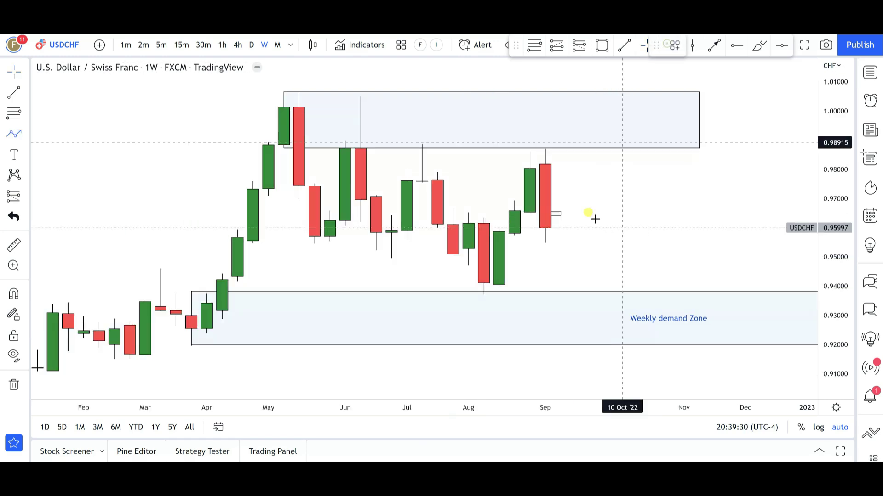
pyautogui.click(560, 208)
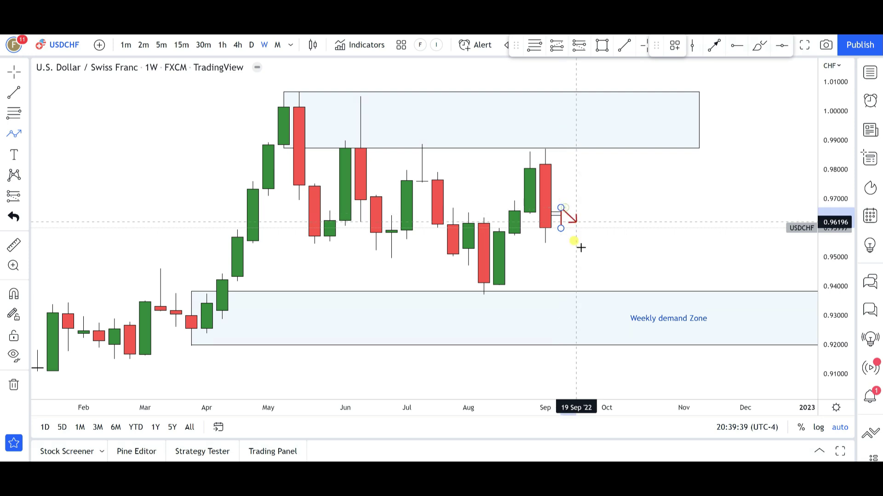
pyautogui.doubleClick(576, 274)
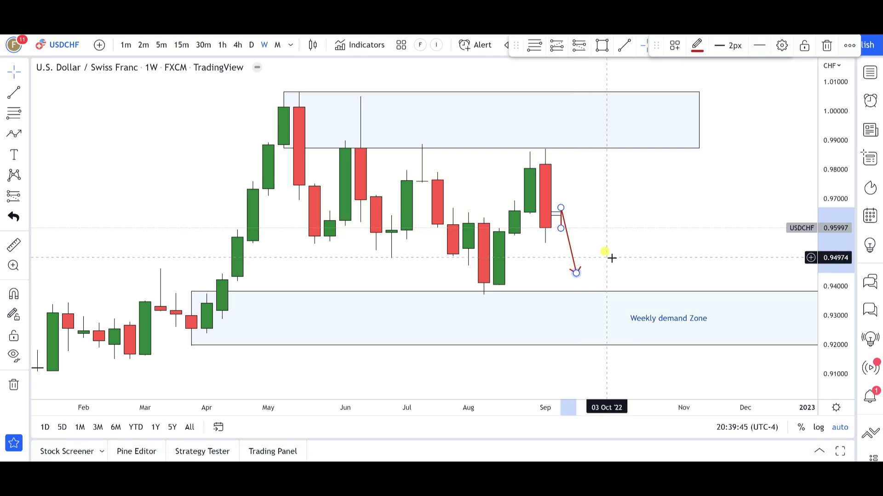
pyautogui.press('Delete')
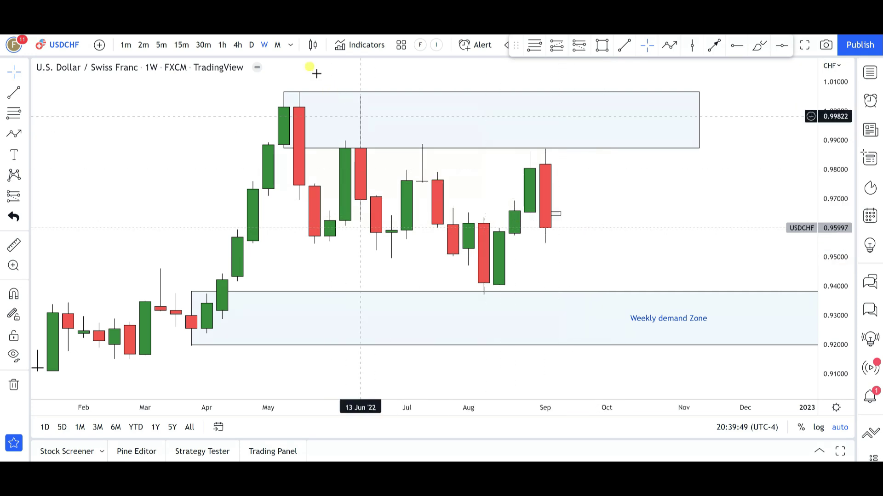
# Switch the USDCHF chart to the daily timeframe and show the price swings from late June to September.
pyautogui.click(251, 45)
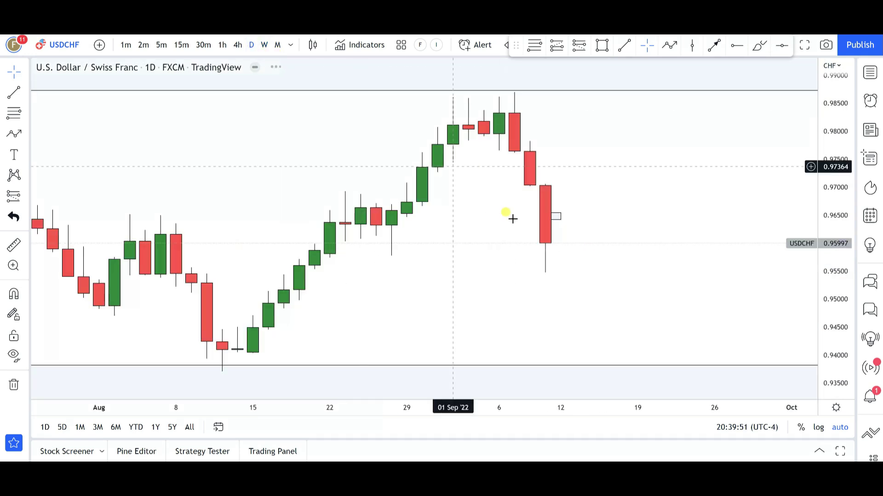
pyautogui.scroll(-3, 510, 230)
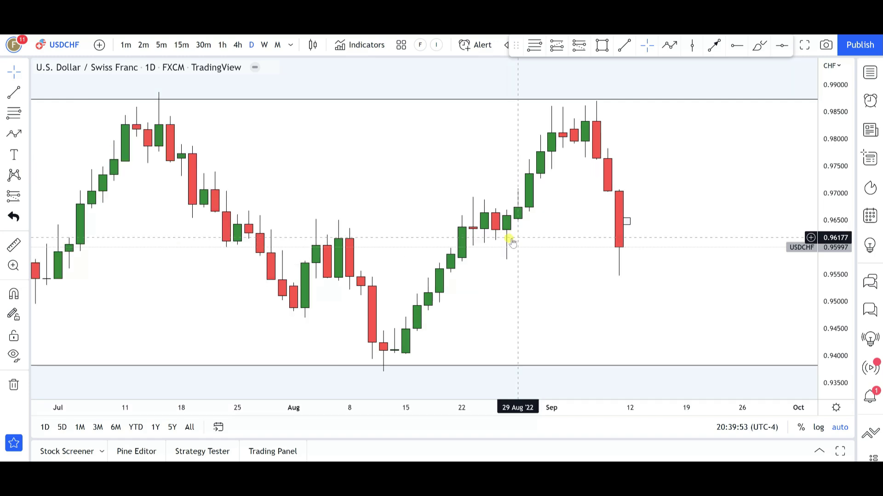
pyautogui.scroll(-2, 506, 244)
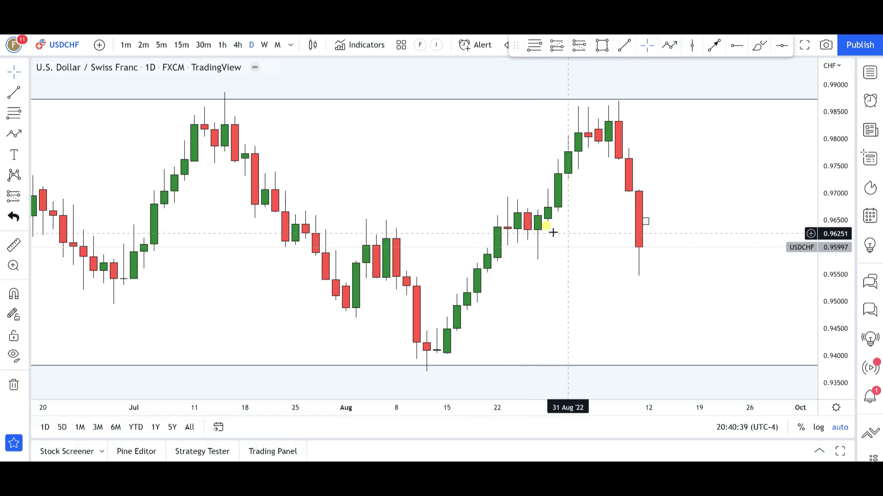
# Draw a daily USDCHF path through about 0.965, 0.9445, 0.962 and 0.954 up to about 0.9775, and delete it.
pyautogui.click(667, 46)
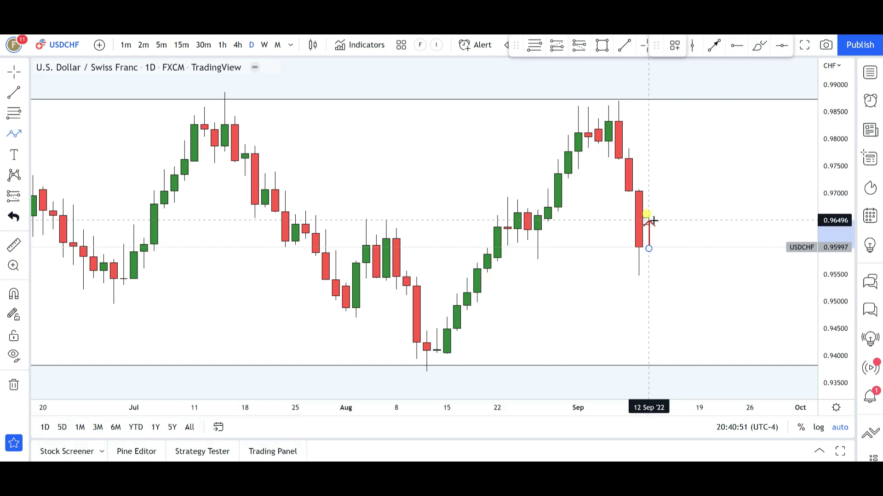
pyautogui.click(653, 221)
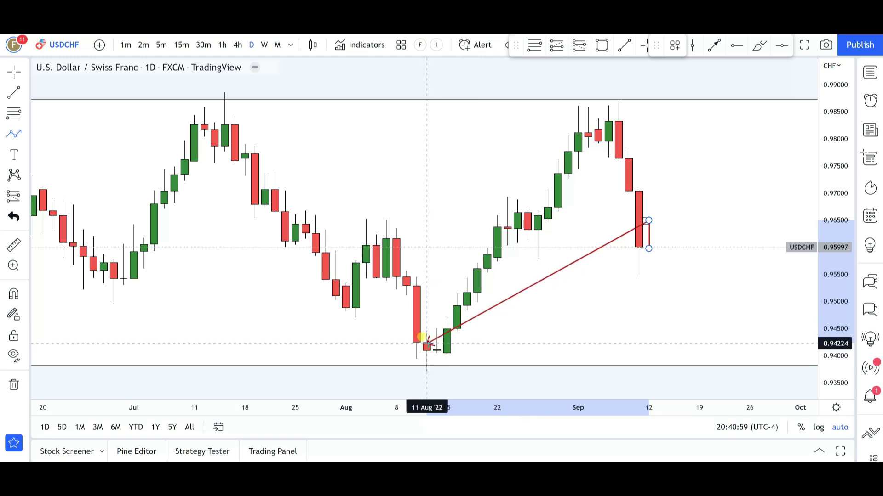
pyautogui.doubleClick(458, 327)
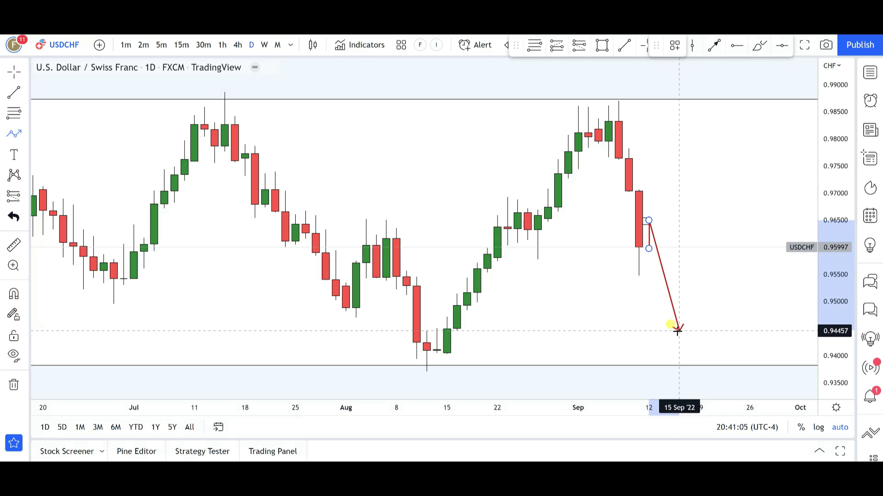
pyautogui.click(678, 331)
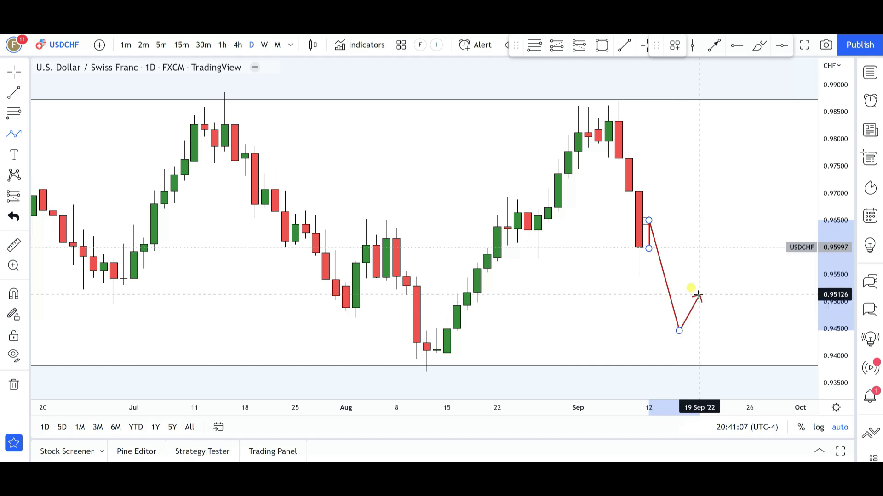
pyautogui.click(709, 237)
pyautogui.click(739, 281)
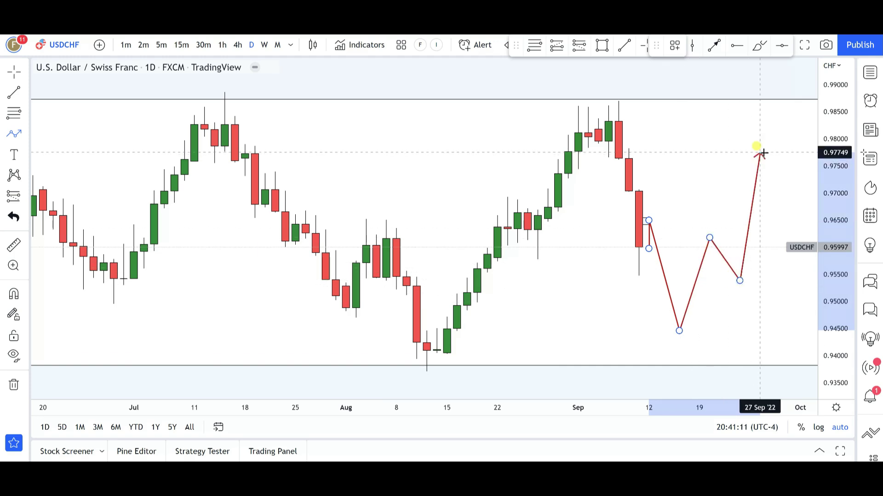
pyautogui.doubleClick(760, 153)
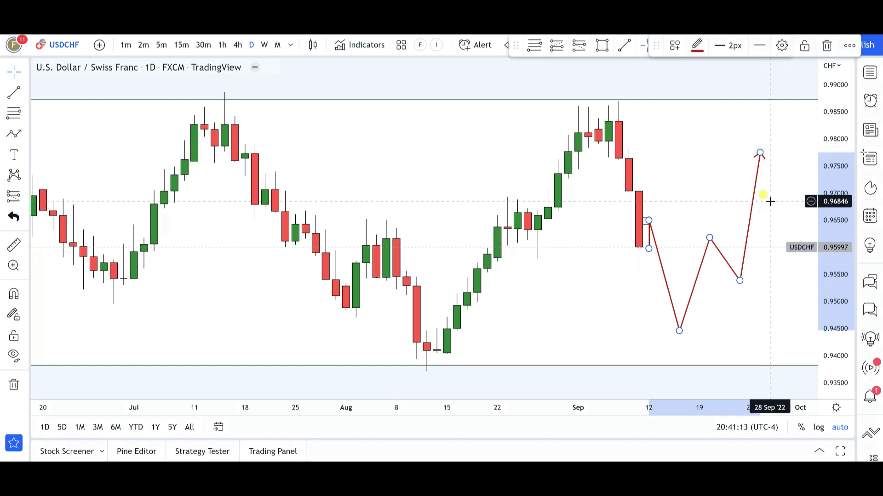
pyautogui.press('Delete')
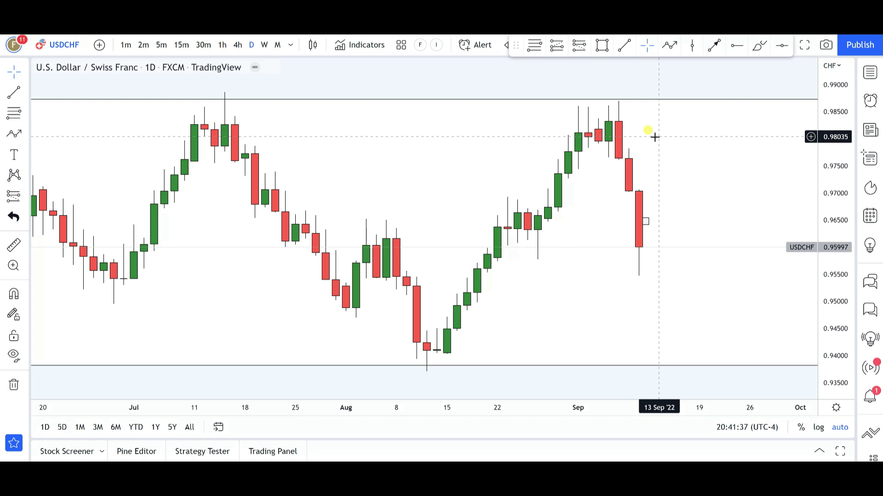
# Switch to the 4-hour timeframe and draw a rectangle over the early September USDCHF highs, about 0.986 to 0.976.
pyautogui.click(238, 45)
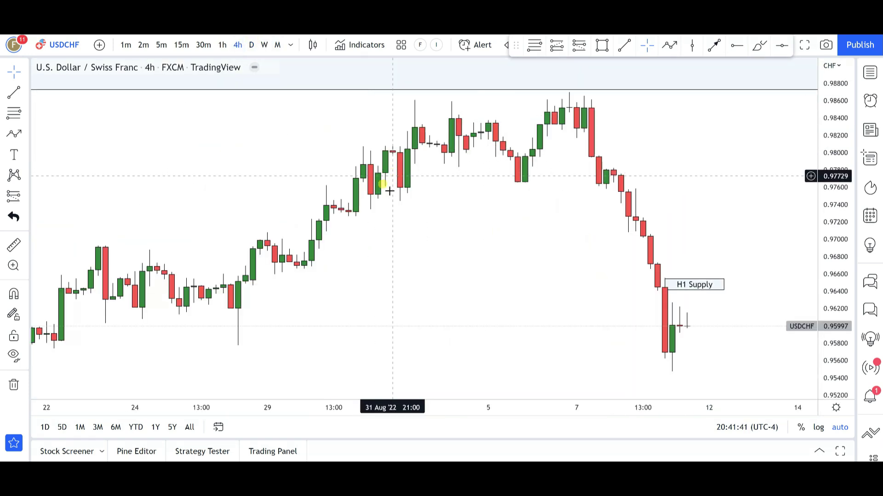
pyautogui.scroll(1, 351, 251)
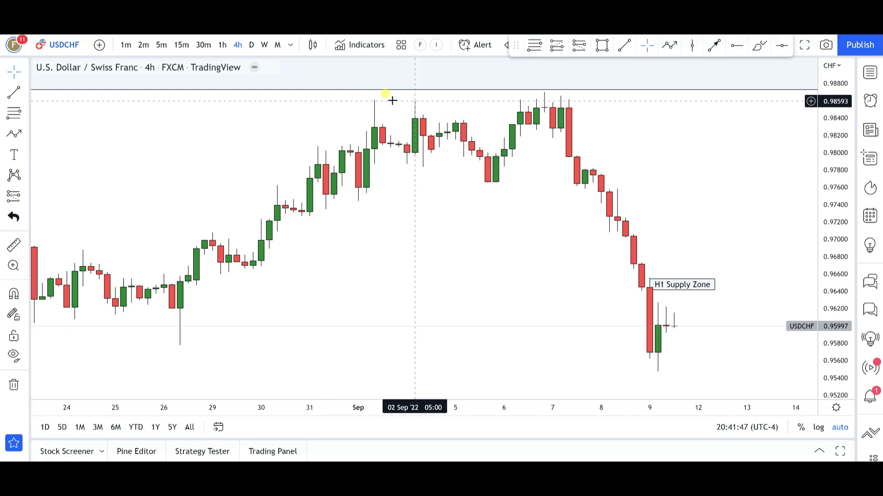
pyautogui.click(602, 45)
pyautogui.moveTo(373, 101)
pyautogui.mouseDown()
pyautogui.moveTo(671, 143)
pyautogui.moveTo(718, 184)
pyautogui.mouseUp()
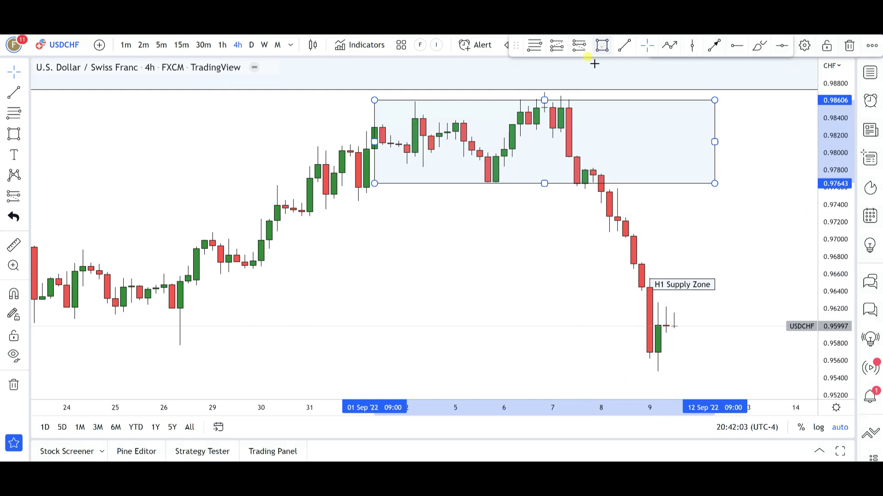
# Draw a narrower supply zone from the Sep 7 candles, about 0.978 to 0.976, and delete the larger rectangle around the highs.
pyautogui.click(601, 45)
pyautogui.moveTo(584, 168)
pyautogui.mouseDown()
pyautogui.moveTo(775, 179)
pyautogui.moveTo(779, 189)
pyautogui.mouseUp()
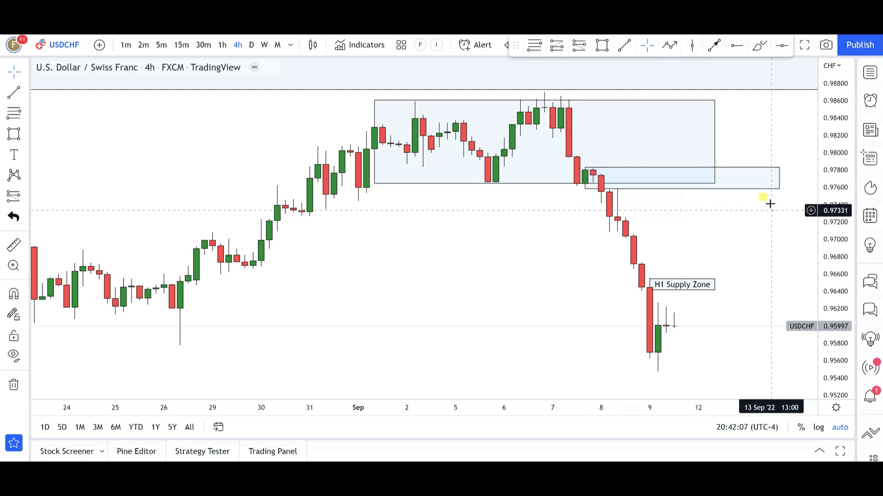
pyautogui.click(714, 132)
pyautogui.press('Delete')
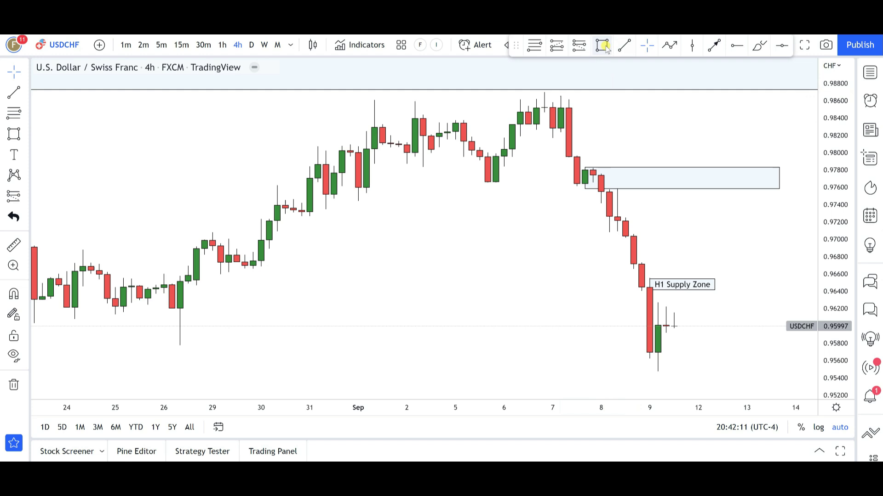
# Draw a 4-hour USDCHF path through about 0.968, 0.965 and 0.976 down to about 0.957, and delete it.
pyautogui.click(666, 45)
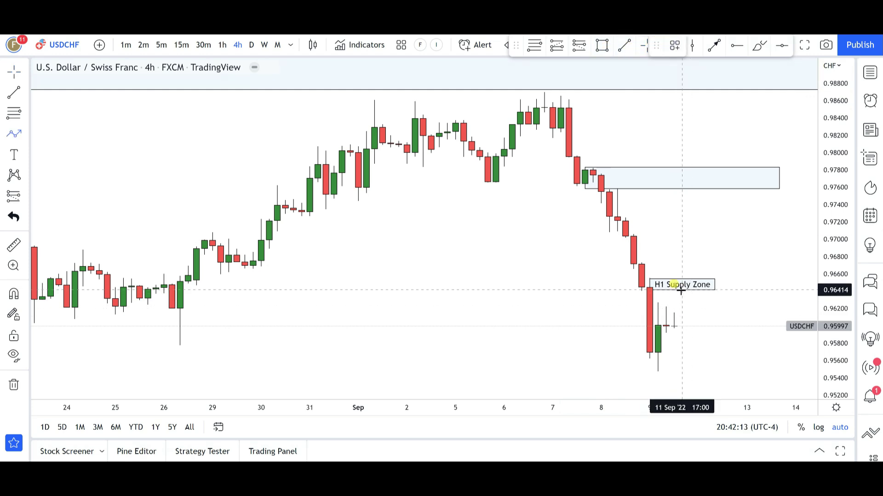
pyautogui.click(682, 325)
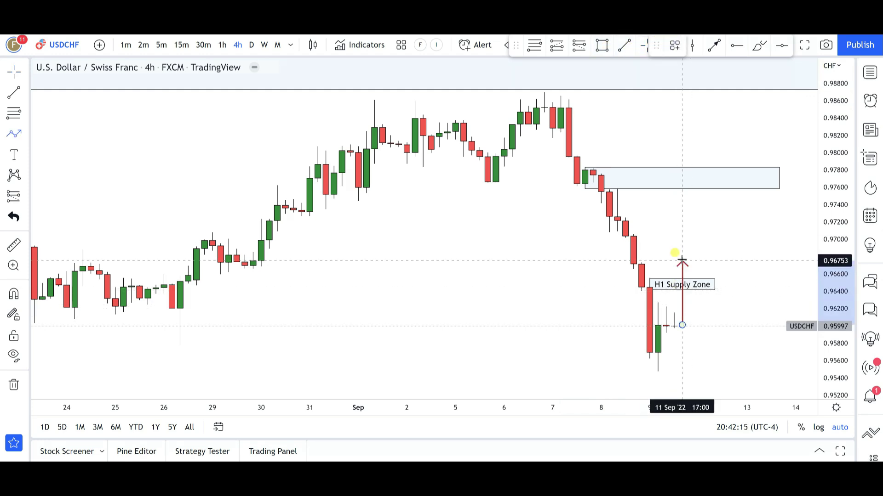
pyautogui.click(681, 259)
pyautogui.click(706, 283)
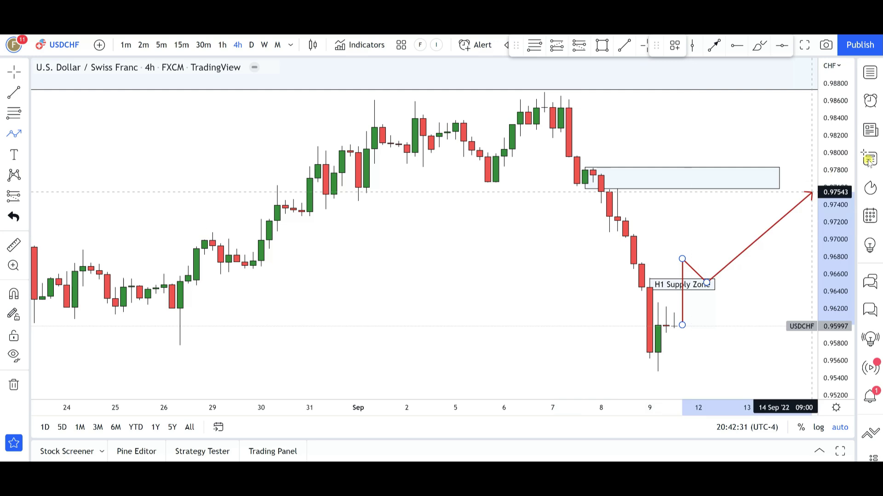
pyautogui.click(724, 189)
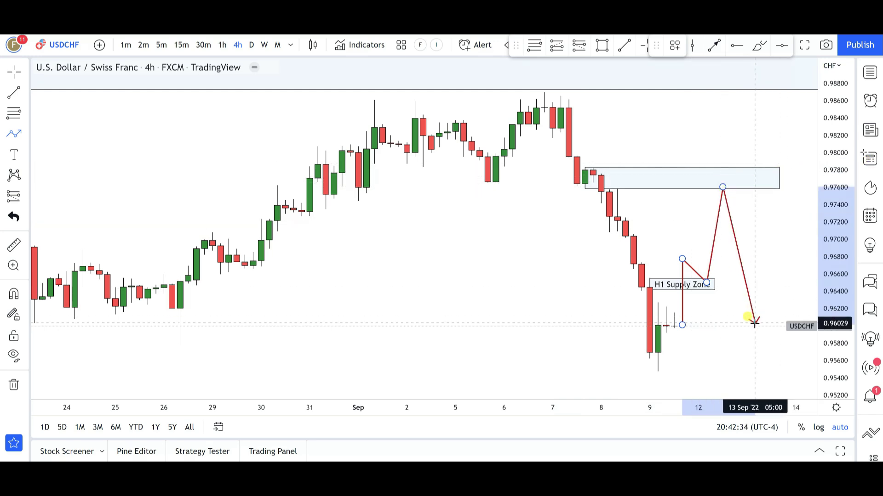
pyautogui.doubleClick(762, 354)
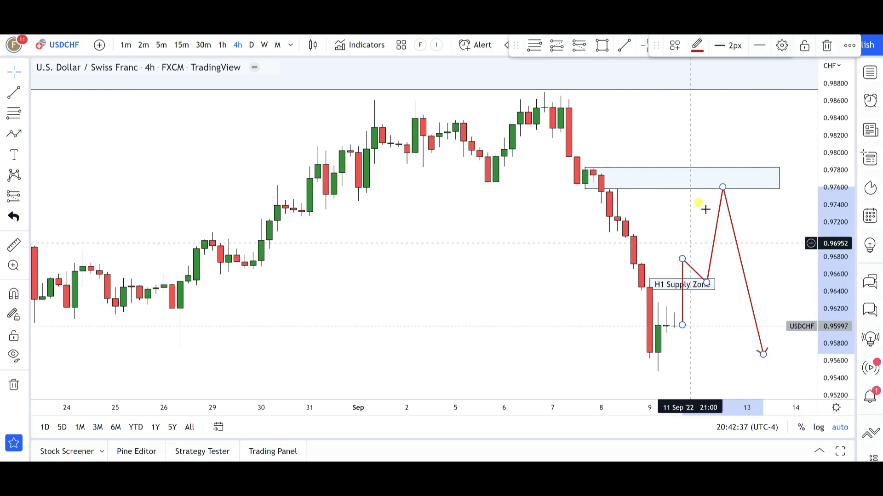
pyautogui.click(681, 277)
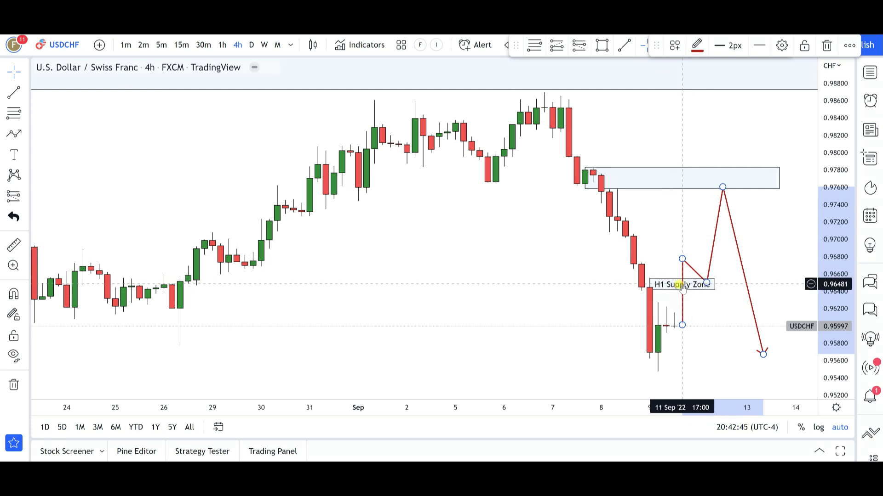
pyautogui.press('Delete')
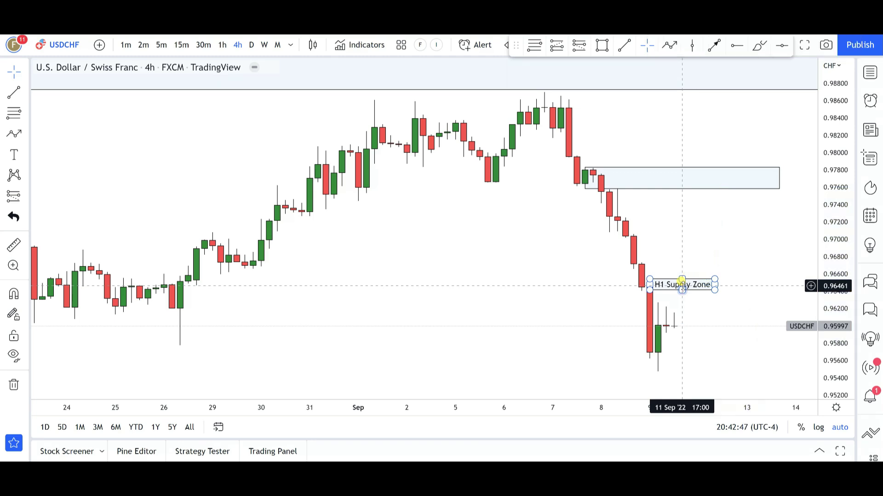
# Load EURUSD from the watchlist, hide the watchlist, and switch the chart to the weekly timeframe.
pyautogui.click(871, 73)
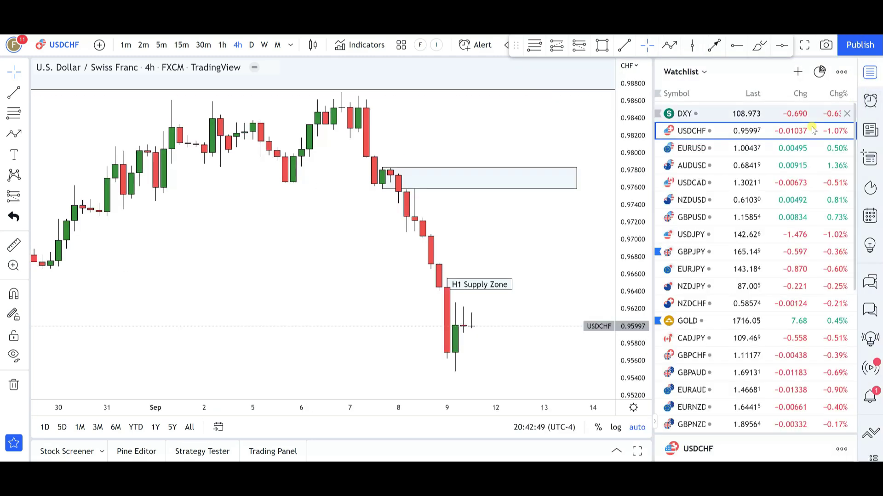
pyautogui.press('Down')
pyautogui.click(870, 73)
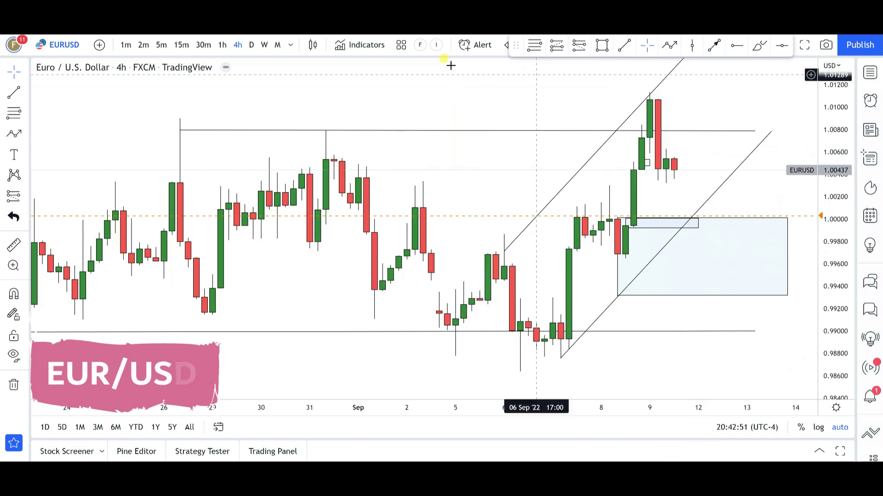
pyautogui.click(266, 46)
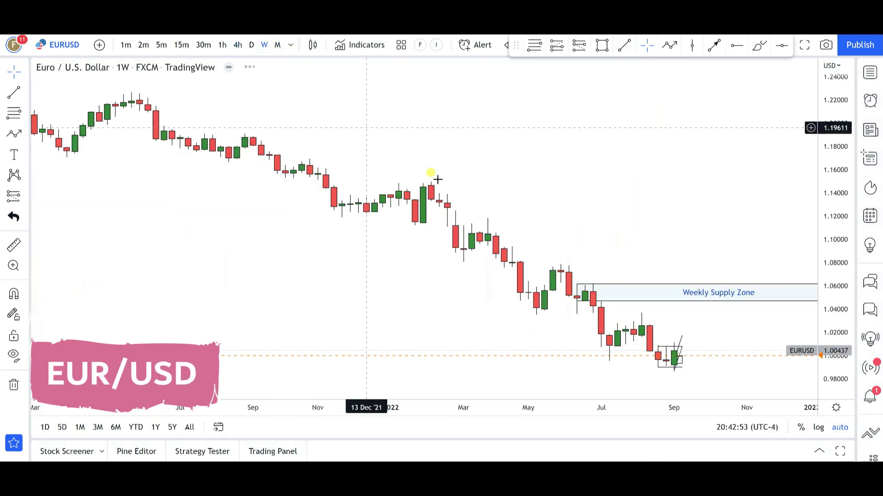
# Inspect the recent EURUSD weekly candles below the Weekly Supply Zone and switch the chart to the daily timeframe.
pyautogui.scroll(3, 595, 235)
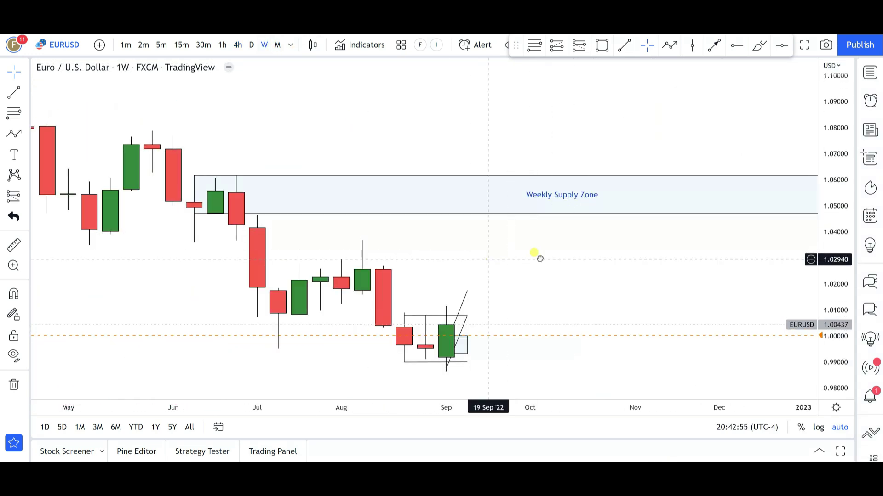
pyautogui.moveTo(538, 256); pyautogui.dragTo(618, 256)
pyautogui.scroll(2, 600, 302)
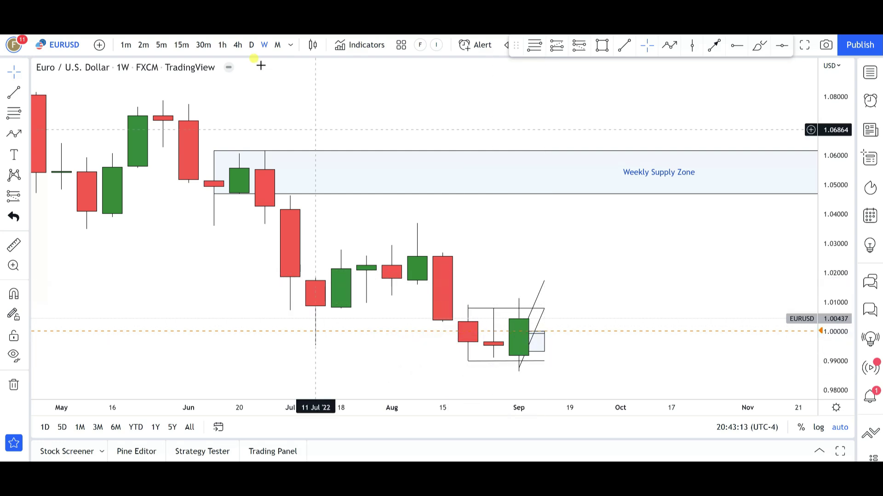
pyautogui.click(251, 45)
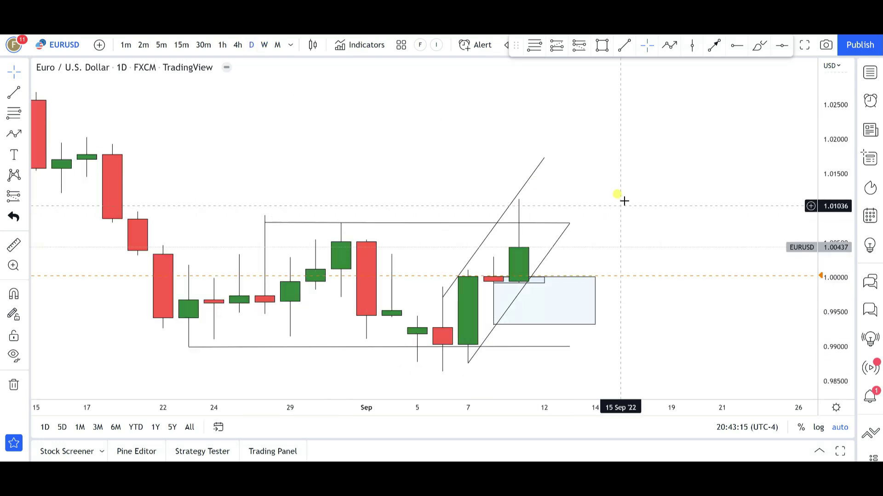
# Examine the daily EURUSD candles against the horizontal range, the rising channel and the demand zone near 1.000.
pyautogui.scroll(-2, 624, 201)
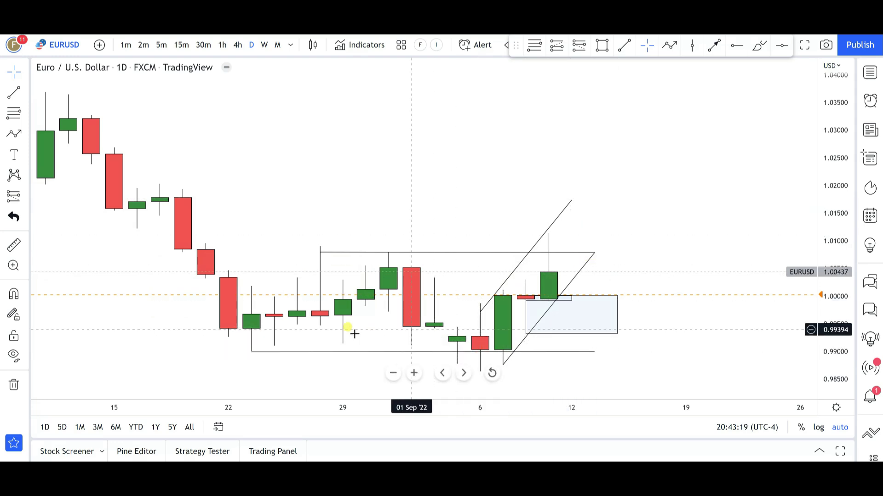
pyautogui.scroll(-5, 208, 235)
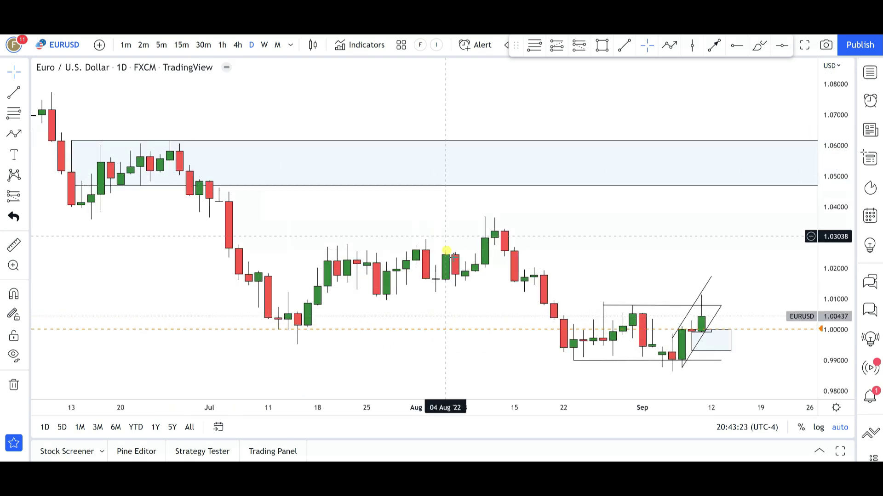
pyautogui.scroll(5, 483, 315)
pyautogui.scroll(2, 484, 316)
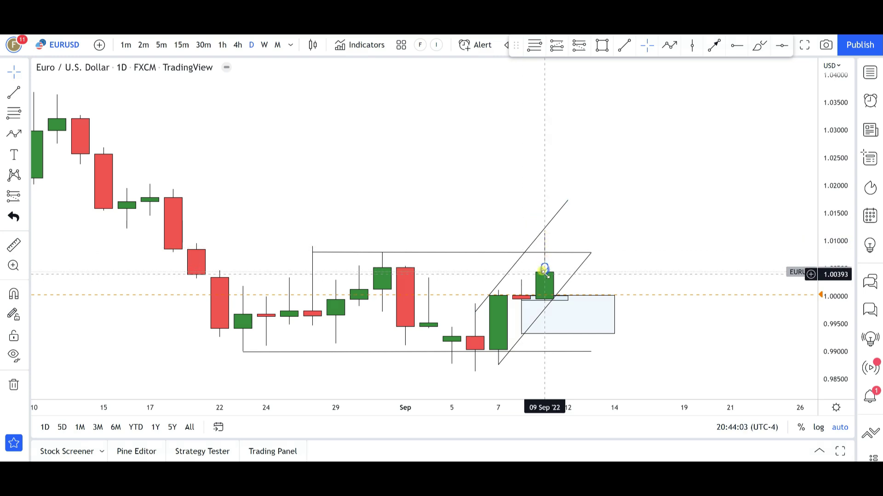
pyautogui.click(552, 322)
pyautogui.click(621, 274)
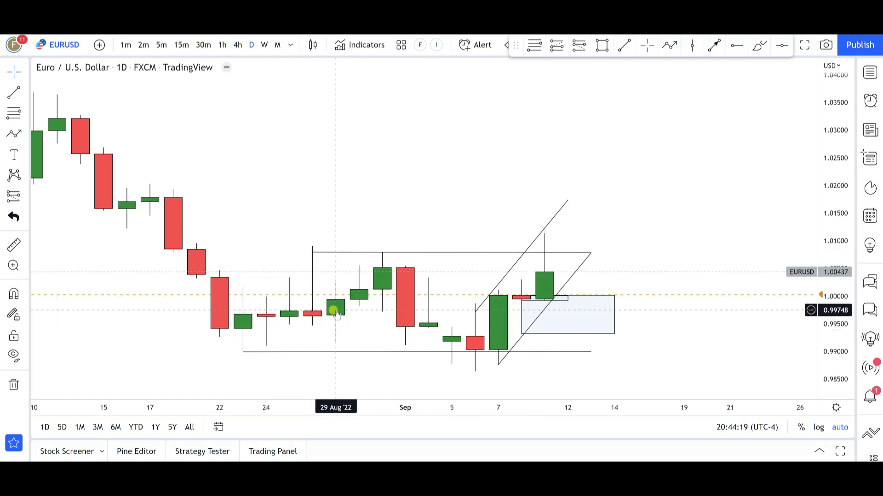
# Draw a daily supply zone rectangle from the Aug 17 candle to Sep 15, spanning about 1.0204 to 1.015.
pyautogui.click(601, 52)
pyautogui.moveTo(242, 184); pyautogui.dragTo(149, 206)
pyautogui.moveTo(492, 225)
pyautogui.mouseDown()
pyautogui.moveTo(630, 203)
pyautogui.moveTo(635, 213)
pyautogui.mouseUp()
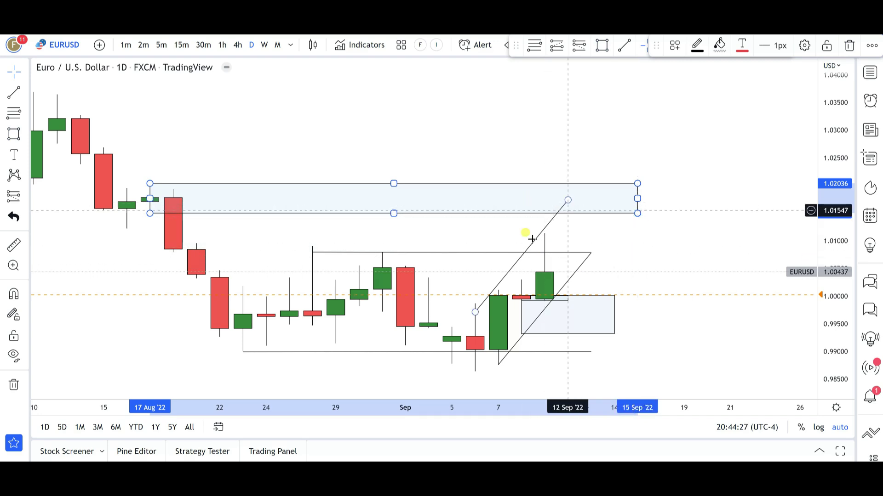
pyautogui.click(635, 229)
# Compare the new daily supply zone with the earlier price action and the upper line of the rising channel.
pyautogui.scroll(-5, 396, 230)
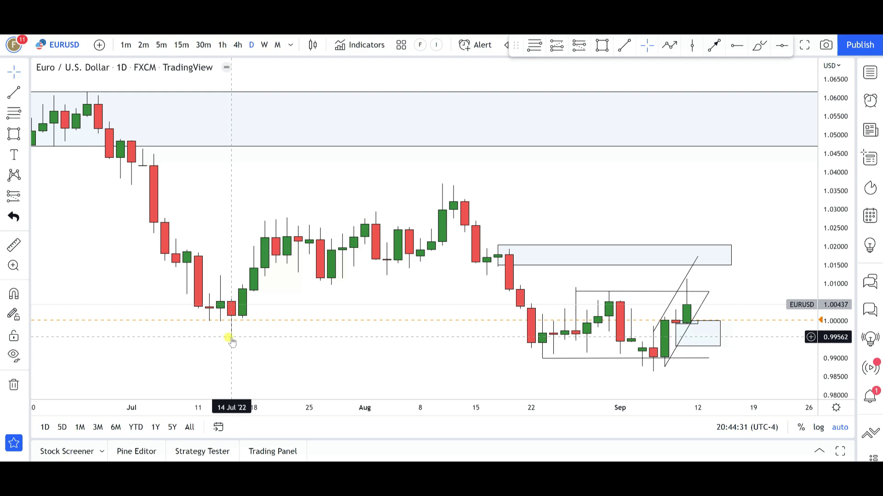
pyautogui.scroll(5, 319, 361)
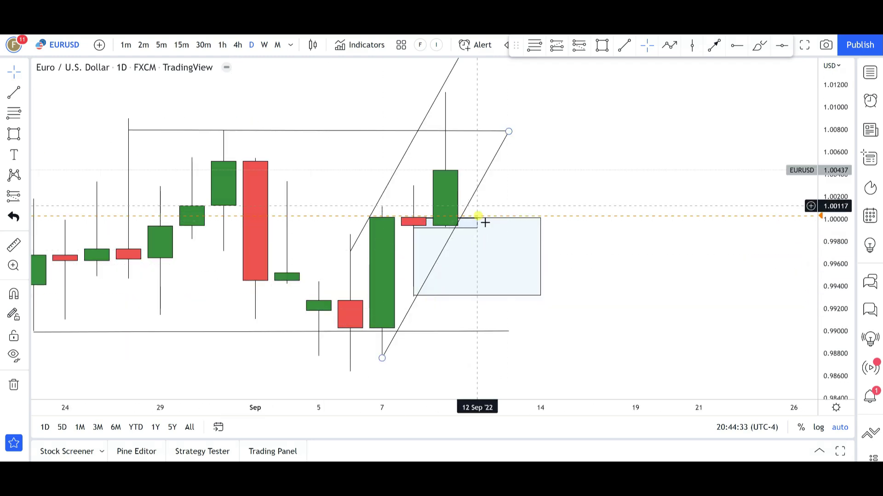
pyautogui.scroll(-2, 566, 232)
pyautogui.scroll(-1, 567, 232)
pyautogui.click(605, 212)
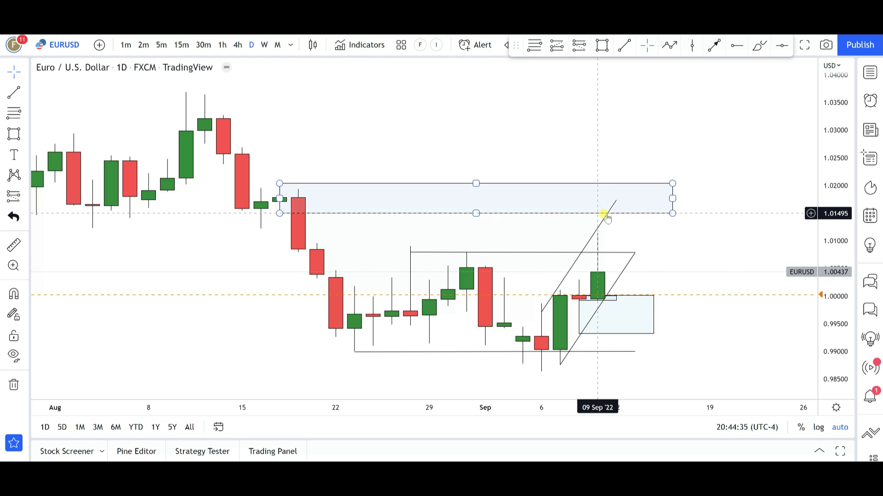
pyautogui.click(612, 223)
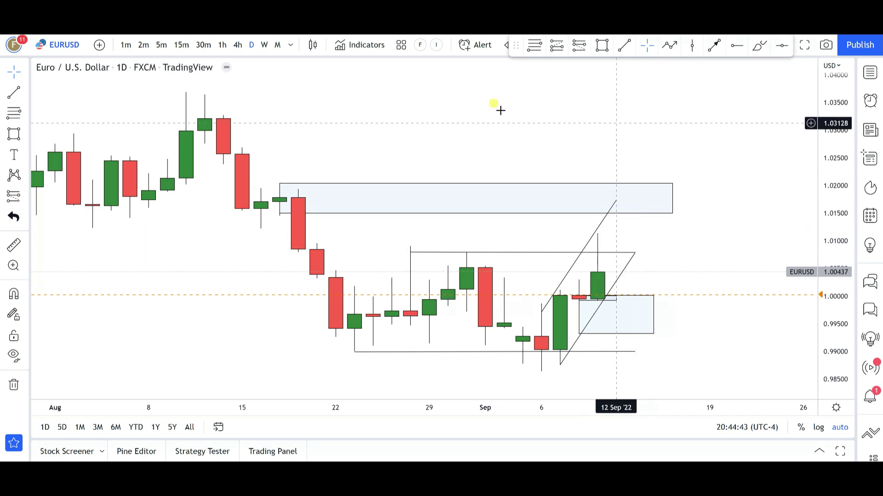
# Switch EURUSD to the 4-hour timeframe and inspect the range, rising channel and demand zones around the latest candles.
pyautogui.click(238, 45)
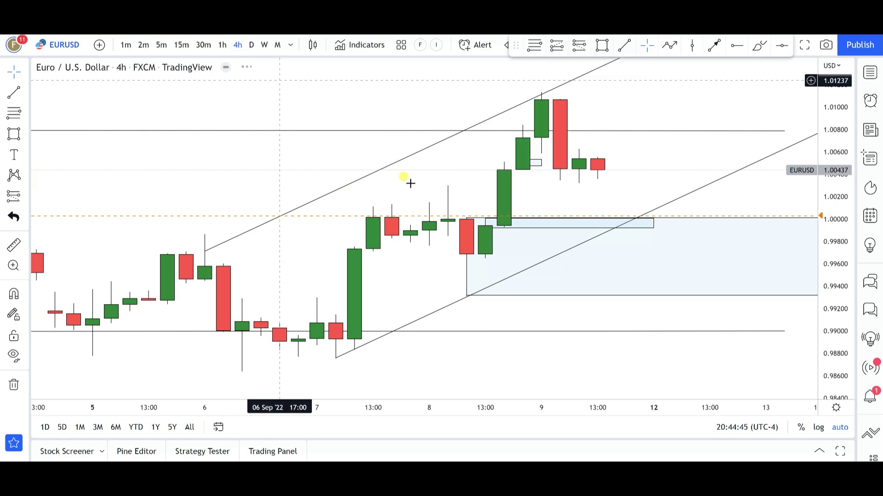
pyautogui.scroll(-3, 415, 201)
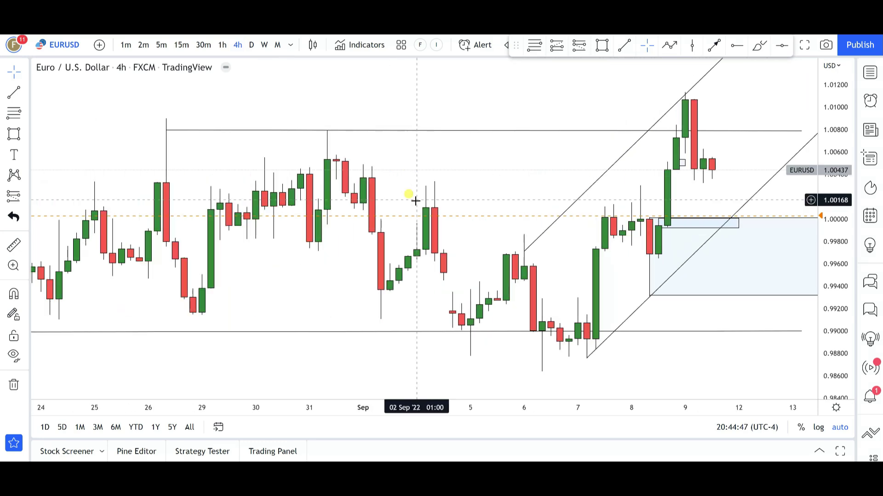
pyautogui.scroll(-2, 415, 200)
pyautogui.scroll(-1, 415, 204)
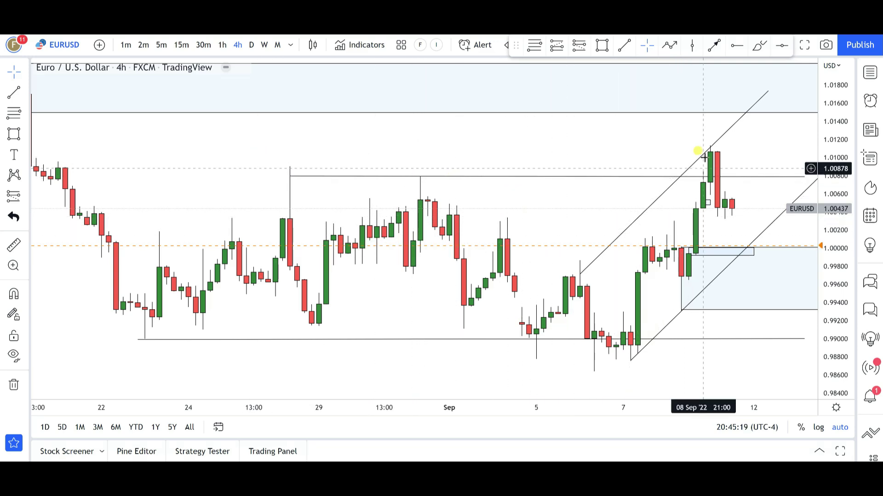
pyautogui.scroll(3, 600, 295)
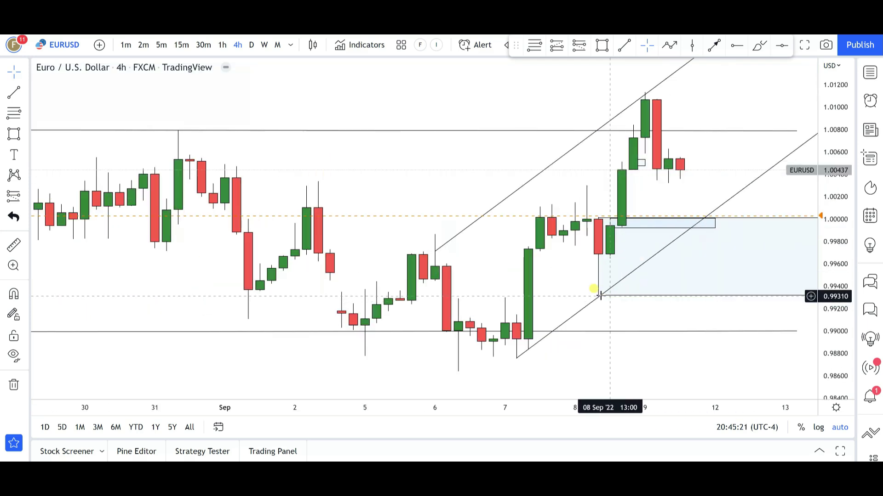
pyautogui.hscroll(5, 497, 305)
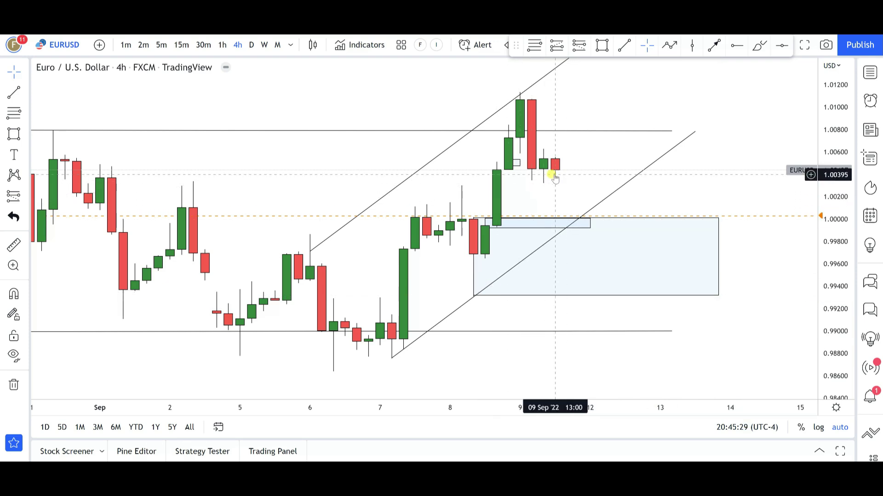
pyautogui.click(574, 228)
pyautogui.click(375, 174)
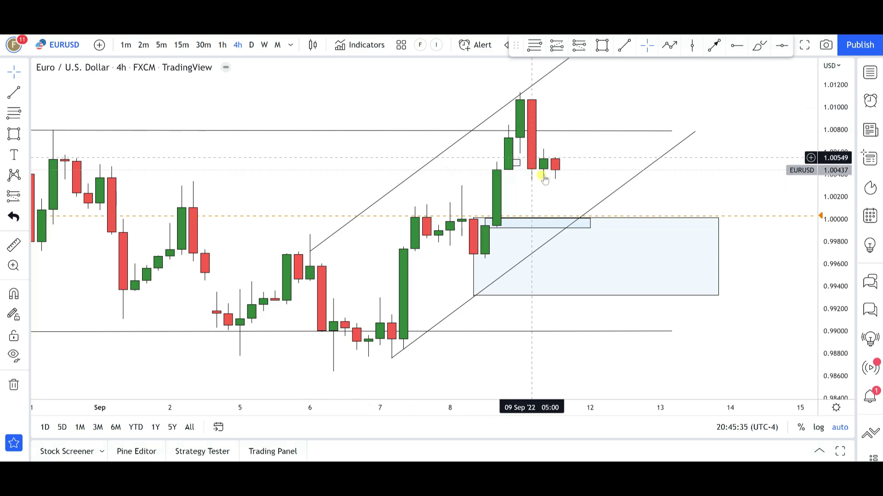
pyautogui.click(505, 271)
pyautogui.click(394, 360)
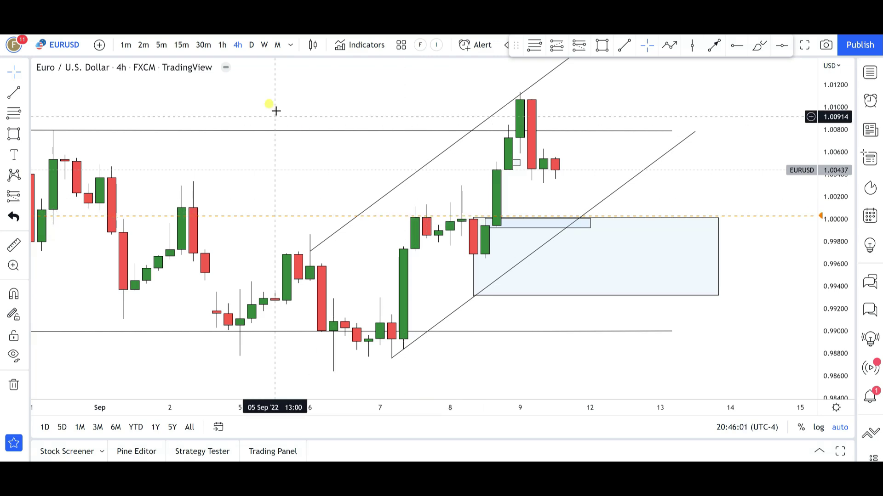
# Switch EURUSD to the 1-hour timeframe and inspect the wide and narrow demand zones just below 1.000.
pyautogui.click(222, 45)
pyautogui.scroll(-2, 255, 147)
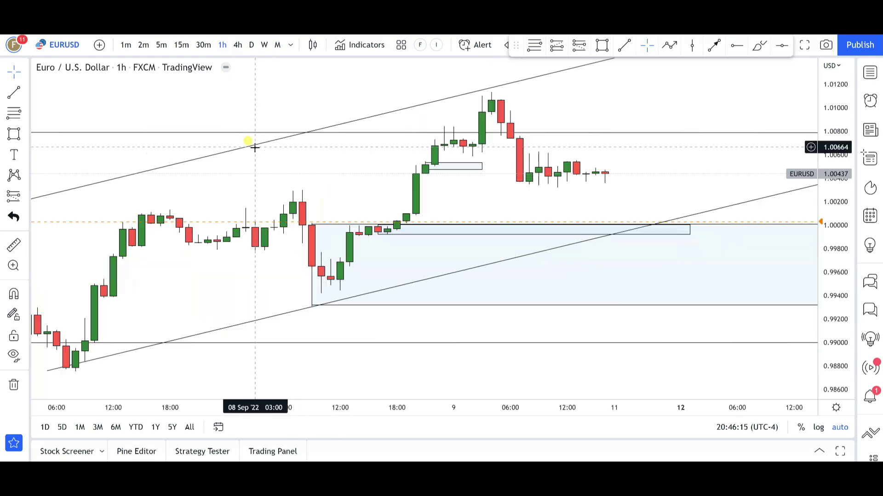
pyautogui.scroll(-2, 373, 187)
pyautogui.click(461, 220)
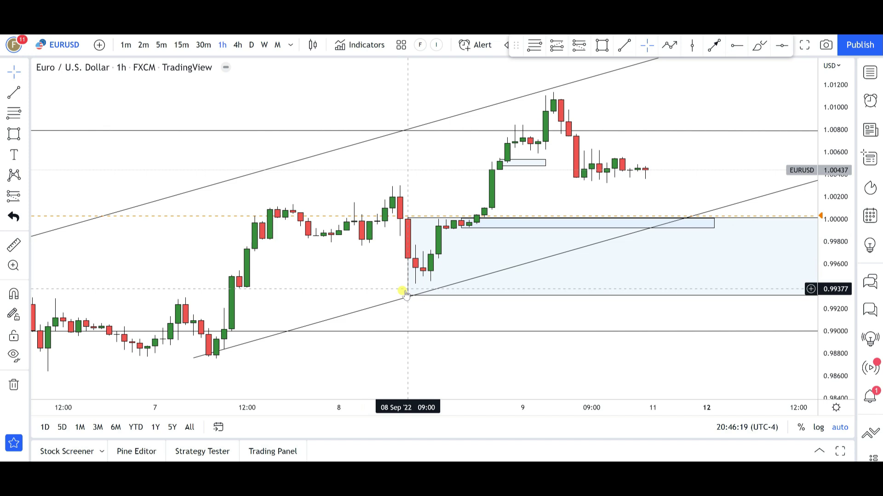
pyautogui.click(460, 218)
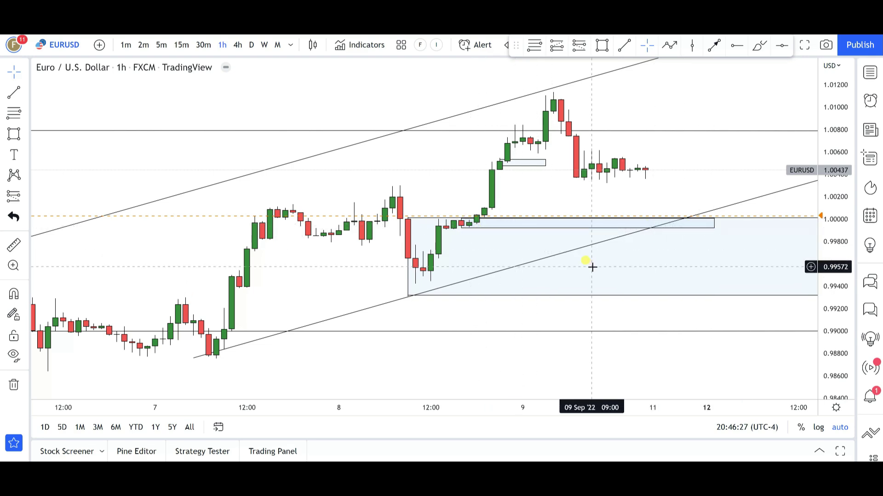
pyautogui.click(469, 228)
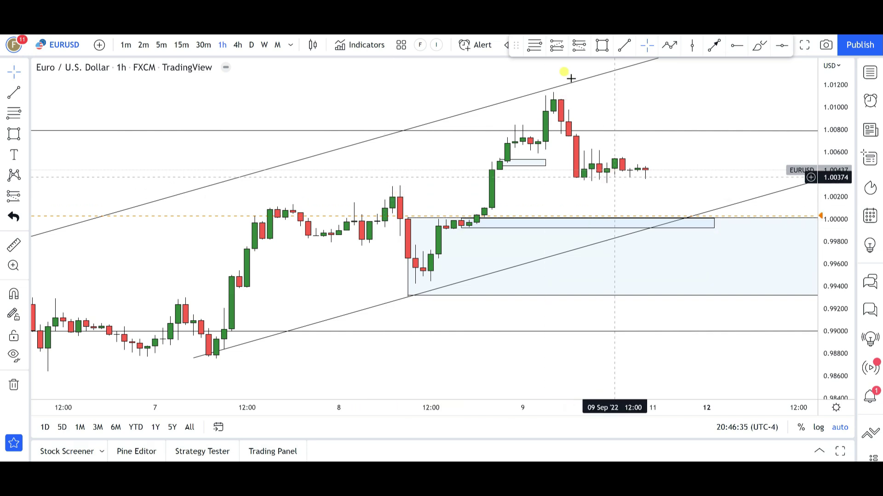
# Draw a 1-hour EURUSD path from the last candle through about 0.9995, 1.005 and 1.002 up to about 1.013.
pyautogui.click(667, 48)
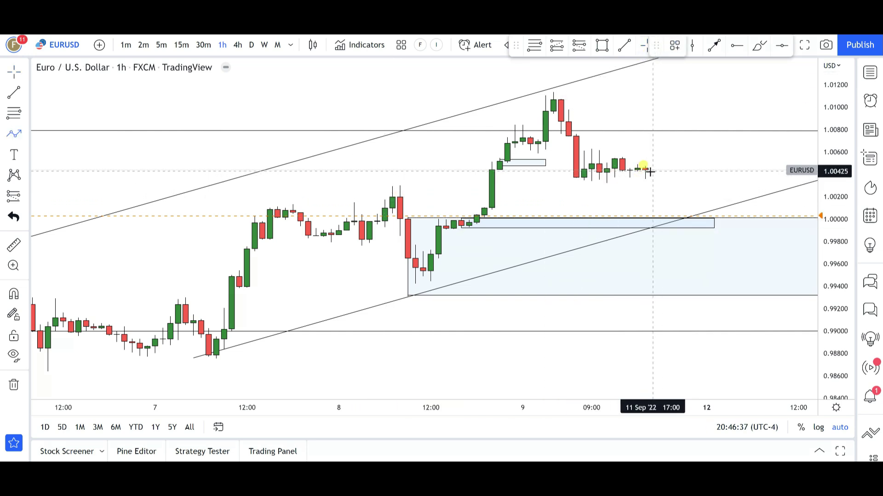
pyautogui.click(652, 172)
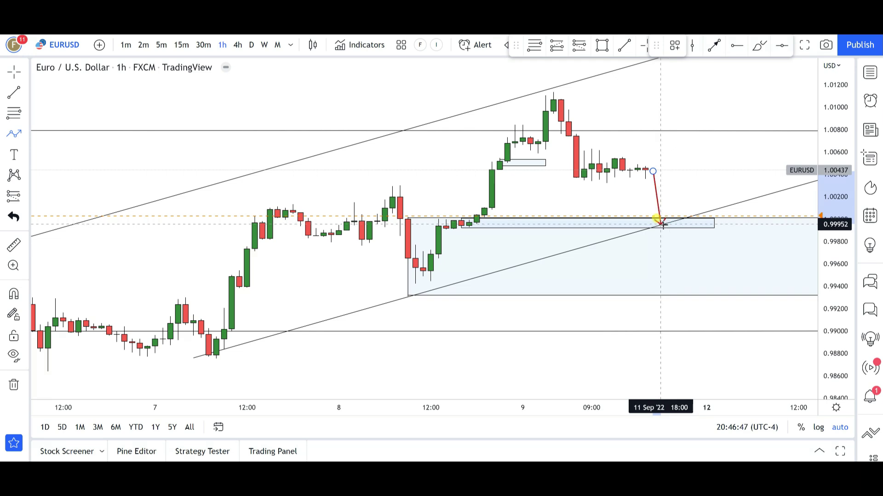
pyautogui.click(664, 222)
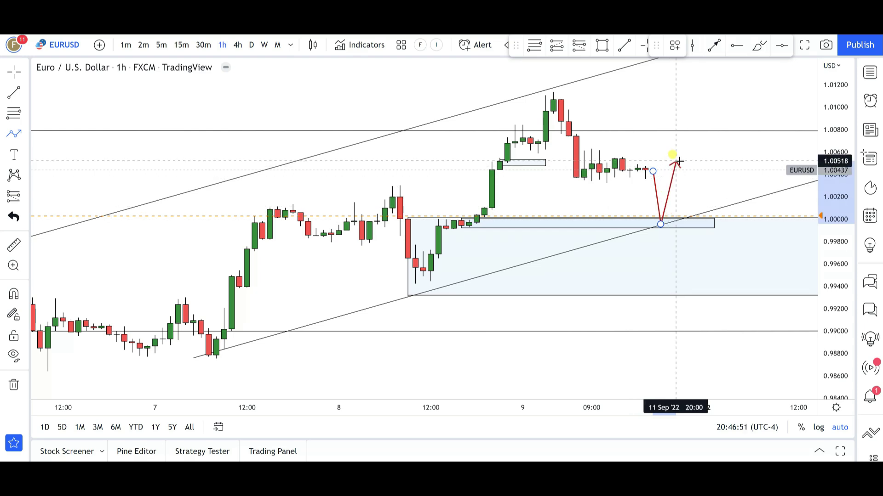
pyautogui.click(676, 161)
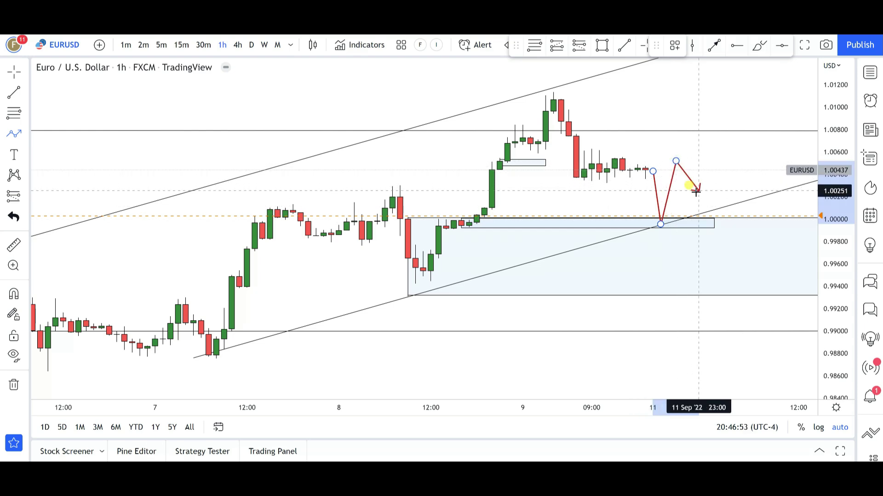
pyautogui.click(698, 197)
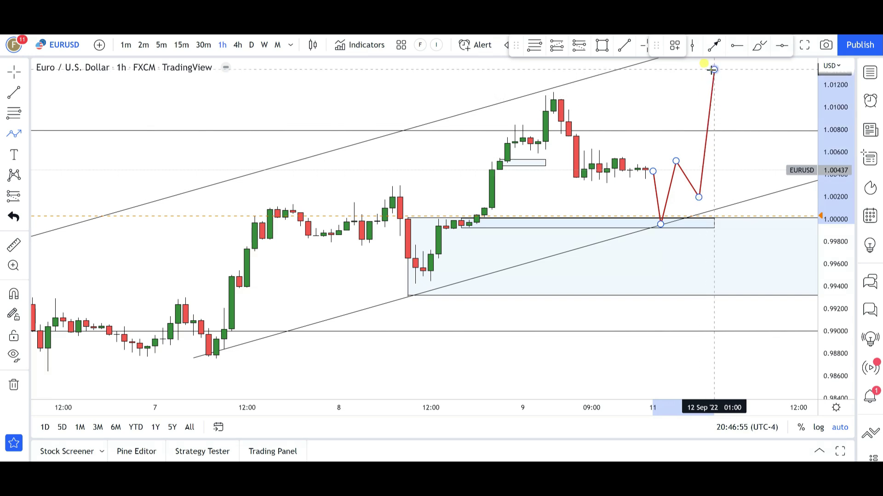
pyautogui.doubleClick(713, 69)
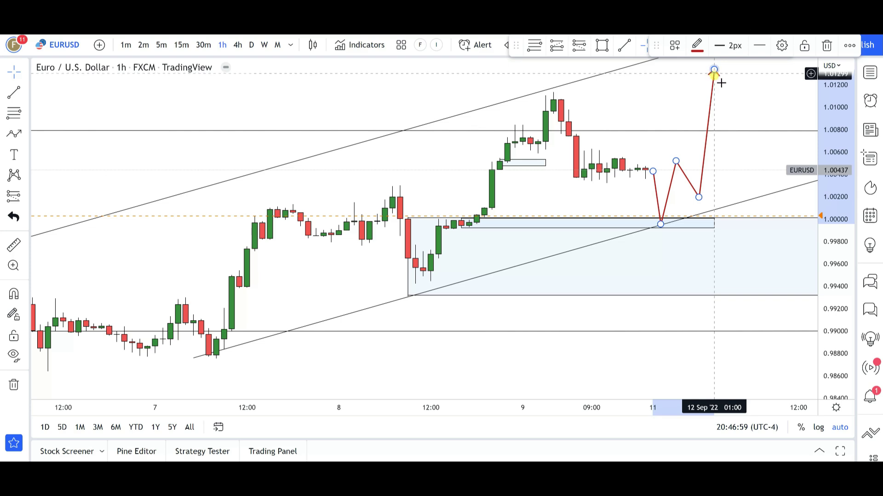
# Move the path's endpoint to the channel's upper line at about 1.016, then above the supply zone to about 1.025.
pyautogui.scroll(-3, 760, 123)
pyautogui.moveTo(833, 92)
pyautogui.mouseDown()
pyautogui.moveTo(830, 147)
pyautogui.moveTo(791, 156)
pyautogui.moveTo(756, 142)
pyautogui.mouseUp()
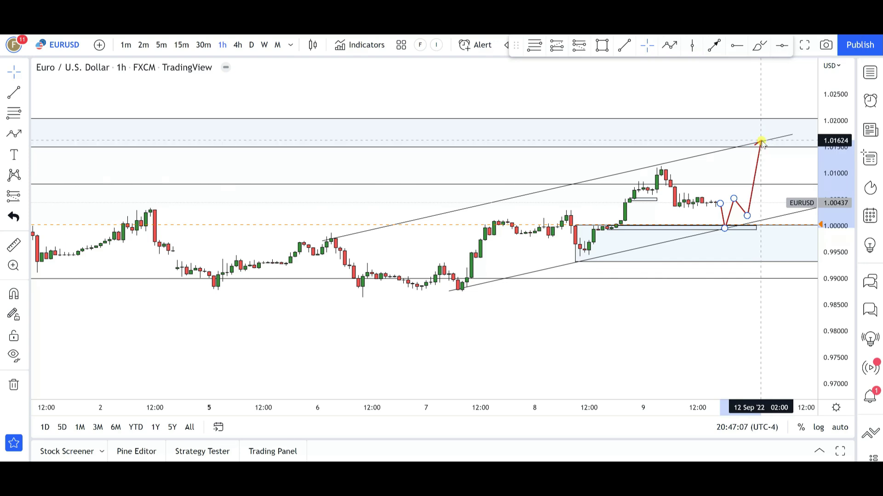
pyautogui.moveTo(705, 122); pyautogui.dragTo(758, 179)
pyautogui.moveTo(758, 142); pyautogui.dragTo(758, 140)
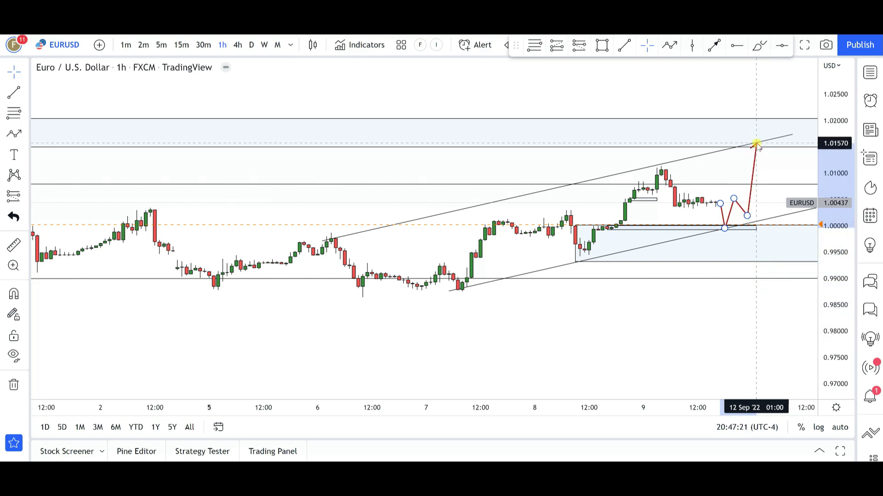
pyautogui.moveTo(756, 146); pyautogui.dragTo(753, 98)
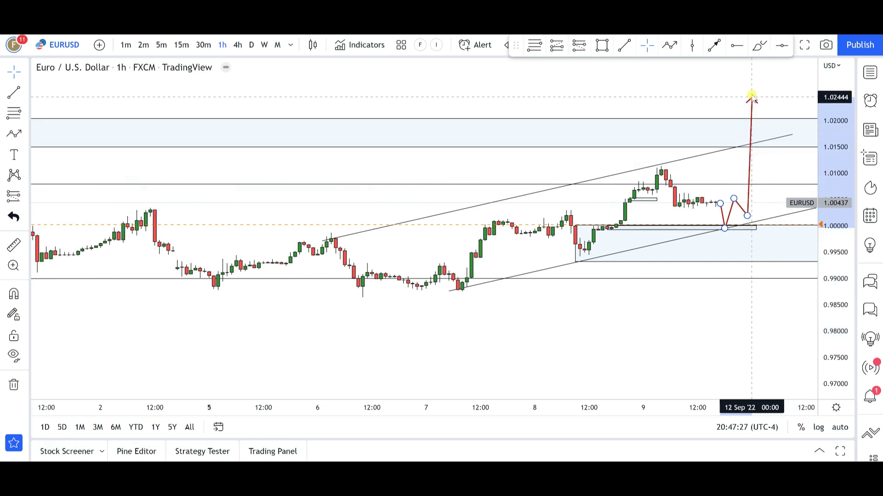
pyautogui.moveTo(755, 138); pyautogui.dragTo(756, 147)
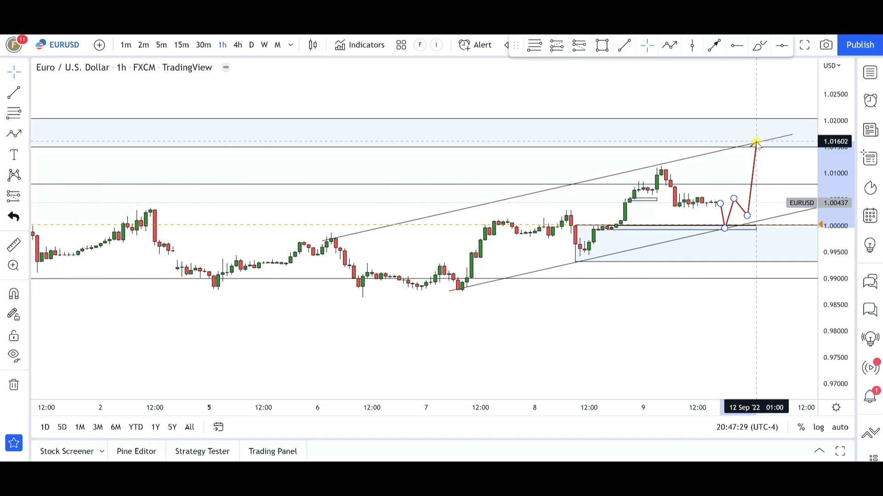
pyautogui.moveTo(757, 144)
pyautogui.mouseDown()
pyautogui.moveTo(753, 106)
pyautogui.moveTo(742, 130)
pyautogui.moveTo(672, 141)
pyautogui.moveTo(743, 109)
pyautogui.moveTo(760, 76)
pyautogui.moveTo(772, 114)
pyautogui.moveTo(756, 95)
pyautogui.mouseUp()
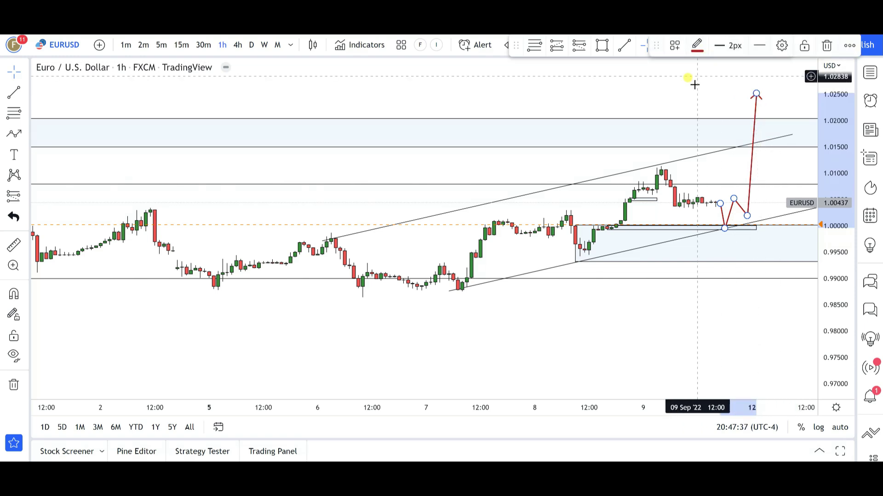
# Try a follow-on path from about 1.025 down to about 1.0155, cancel it, and delete the projected EURUSD path.
pyautogui.click(756, 94)
pyautogui.click(777, 144)
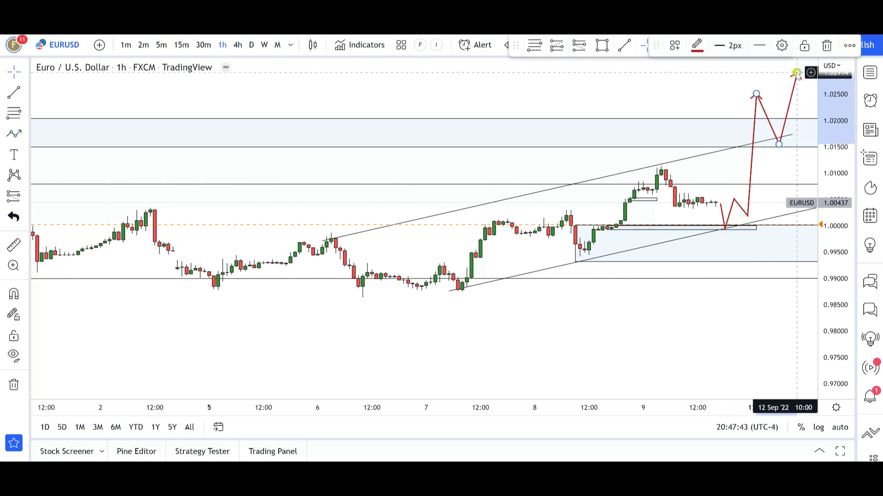
pyautogui.press('Escape')
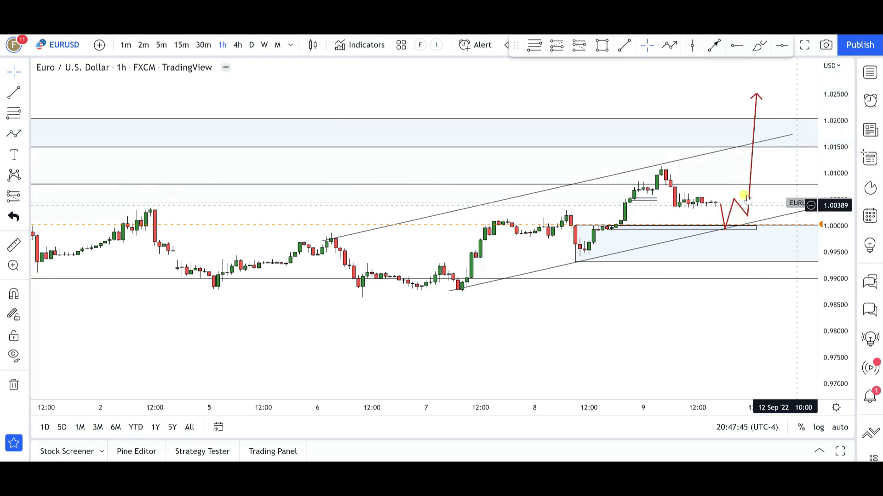
pyautogui.click(755, 94)
pyautogui.press('Delete')
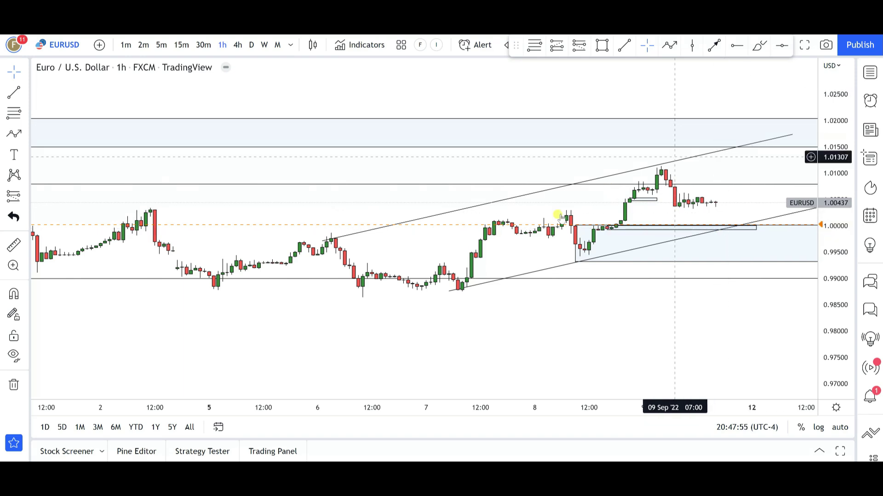
pyautogui.scroll(-2, 548, 230)
pyautogui.scroll(-6, 548, 230)
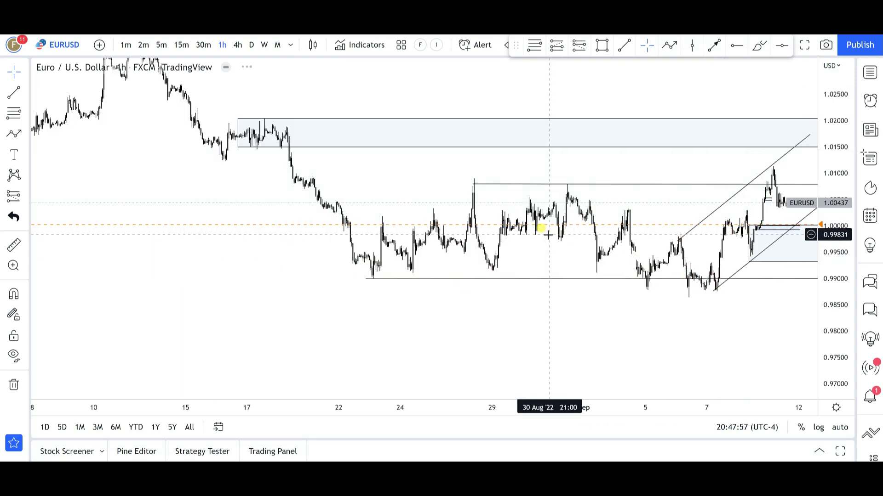
# Draw a 1-hour EURUSD path from the last candle down to about 1.000 and up to about 1.017, and delete it.
pyautogui.moveTo(542, 311); pyautogui.dragTo(386, 329)
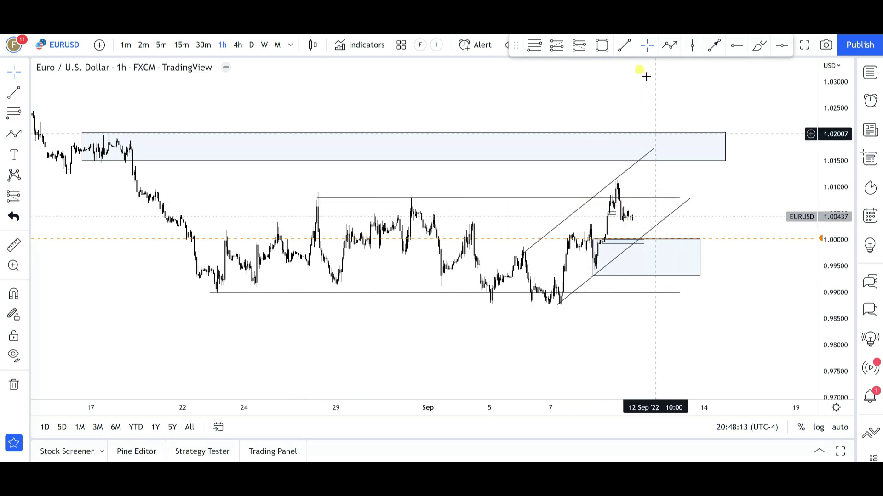
pyautogui.click(669, 44)
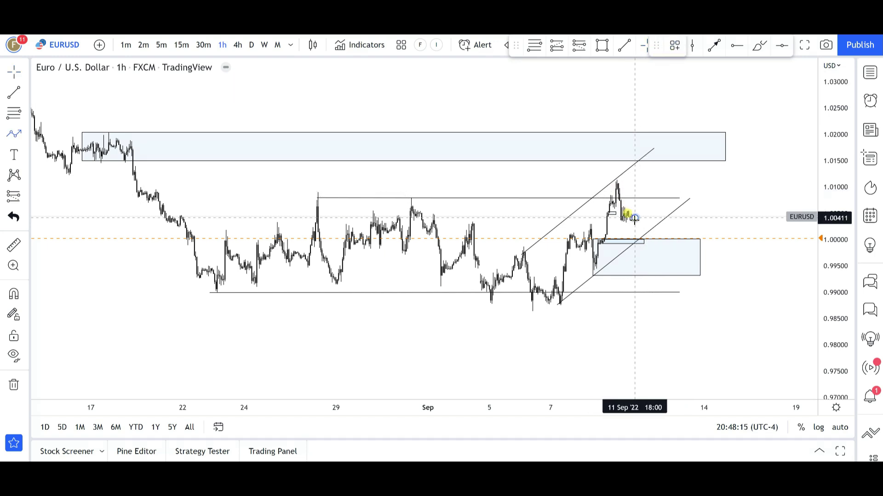
pyautogui.click(639, 239)
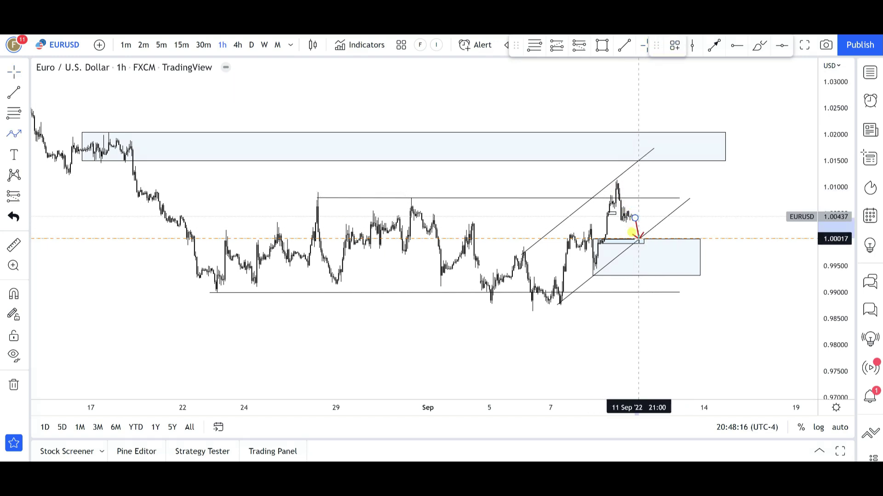
pyautogui.doubleClick(658, 150)
pyautogui.press('Delete')
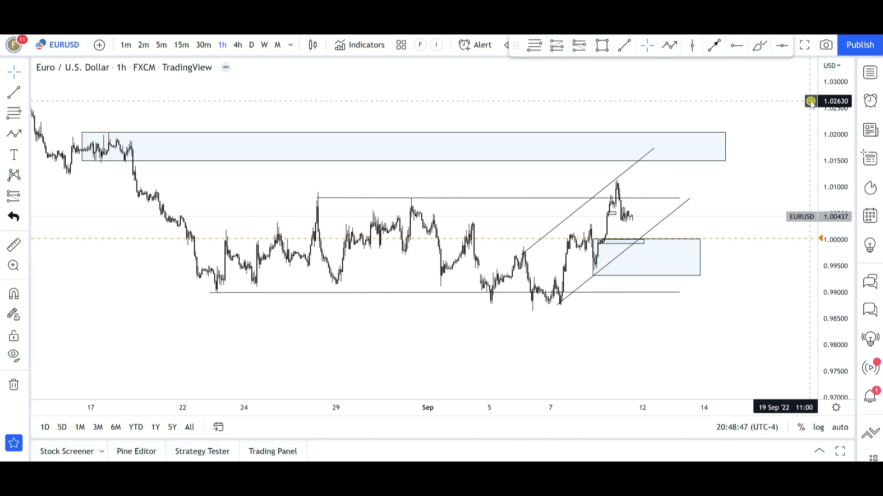
# Load the AUDUSD chart from the watchlist and close the watchlist.
pyautogui.click(870, 74)
pyautogui.click(749, 167)
pyautogui.click(870, 73)
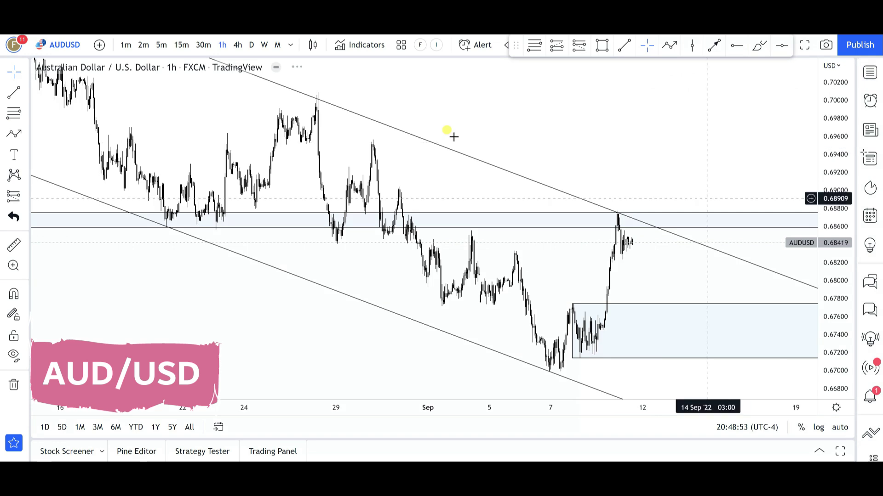
# Switch AUDUSD to the weekly timeframe and inspect the recent candles around the descending channel and the two zones.
pyautogui.click(264, 45)
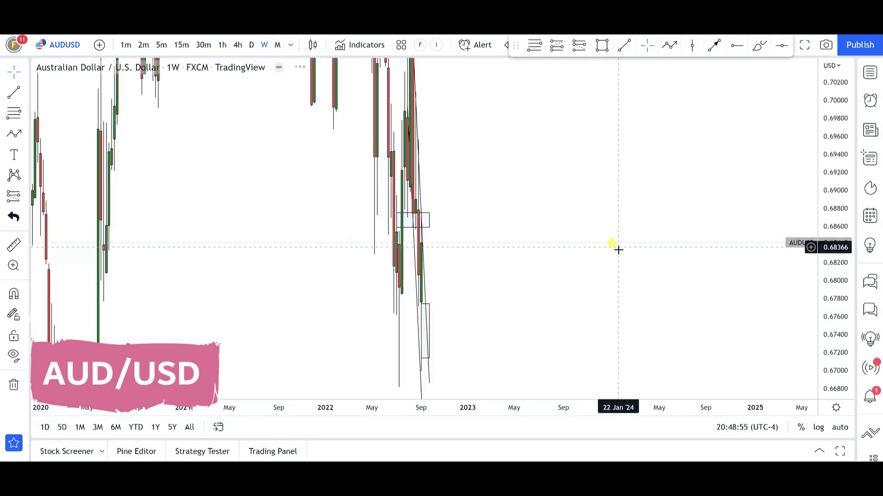
pyautogui.scroll(5, 603, 321)
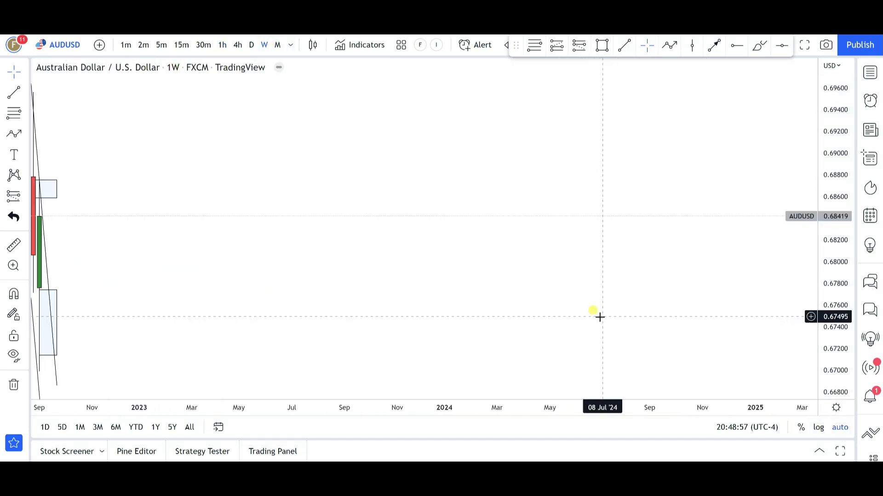
pyautogui.hscroll(-5, 567, 278)
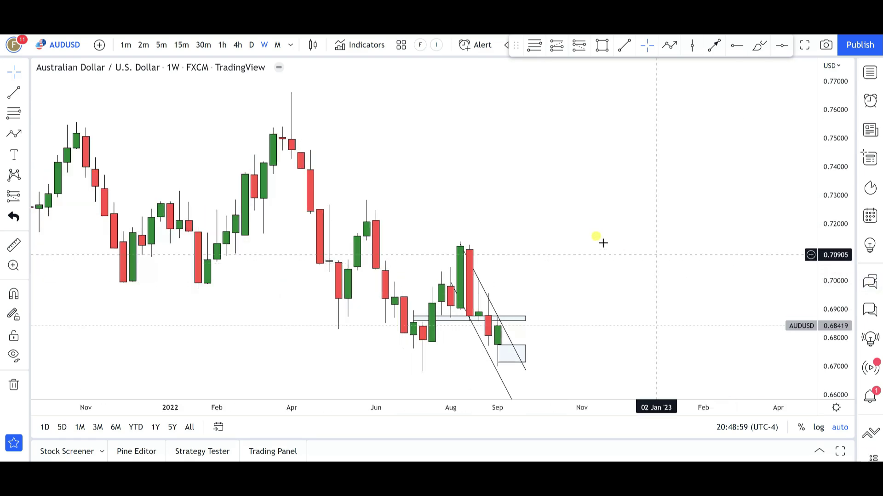
pyautogui.hscroll(-2, 639, 246)
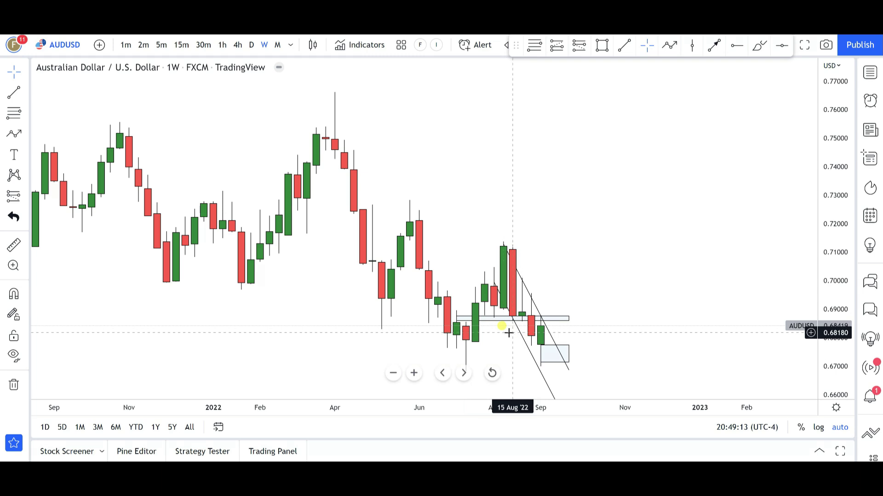
# Switch AUDUSD to the daily timeframe and examine the price structure back to March against the descending channel.
pyautogui.click(252, 44)
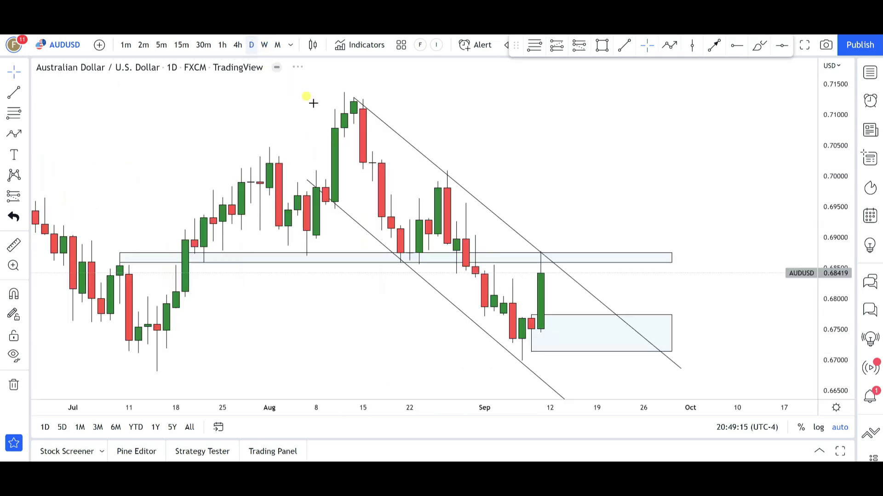
pyautogui.scroll(-2, 641, 174)
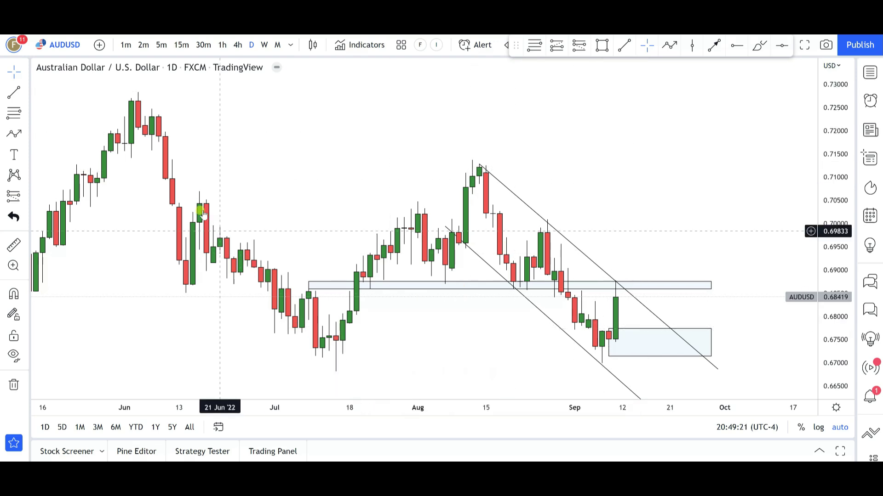
pyautogui.scroll(-3, 276, 211)
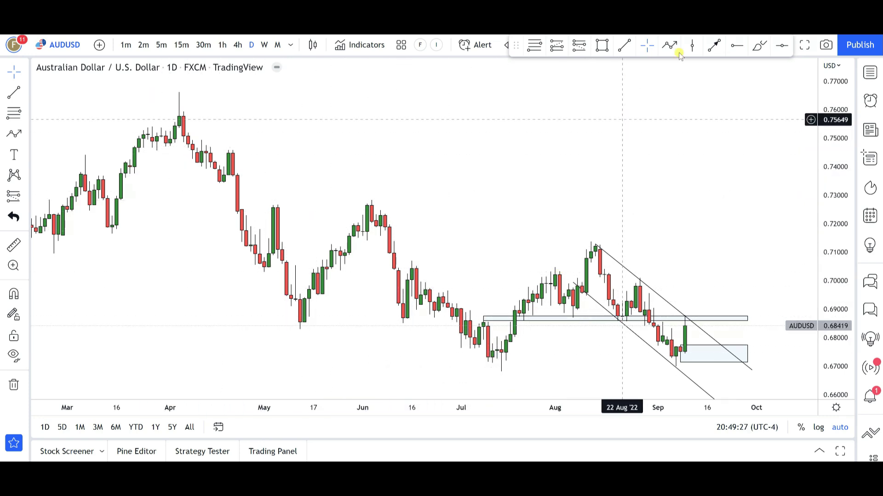
# Mark the mid-July low on the daily AUDUSD chart with a horizontal line at 0.66807.
pyautogui.click(785, 47)
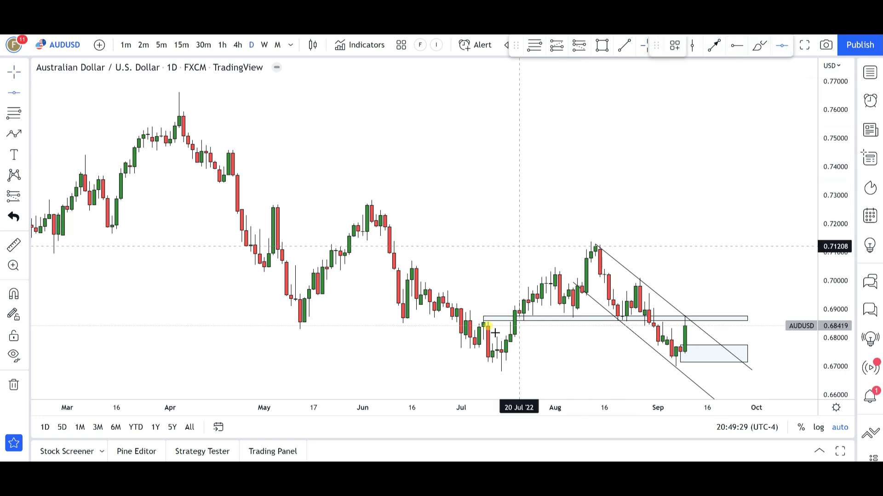
pyautogui.click(508, 372)
pyautogui.scroll(3, 482, 275)
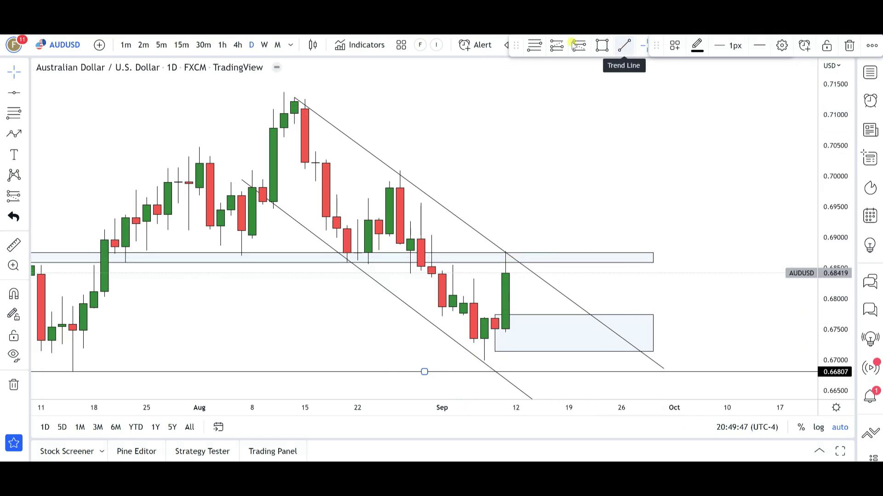
pyautogui.click(643, 46)
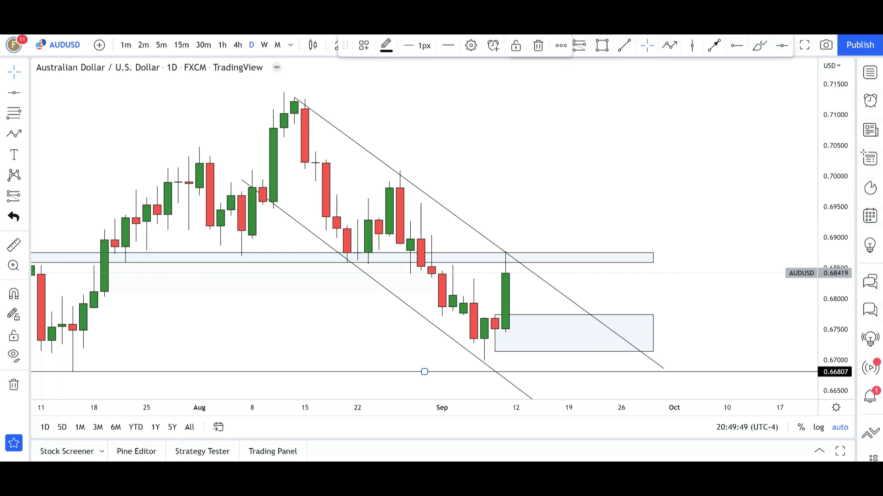
# Draw a daily AUDUSD path from about 0.687 through 0.677, 0.695 and 0.682 up to about 0.711, and delete it.
pyautogui.click(669, 44)
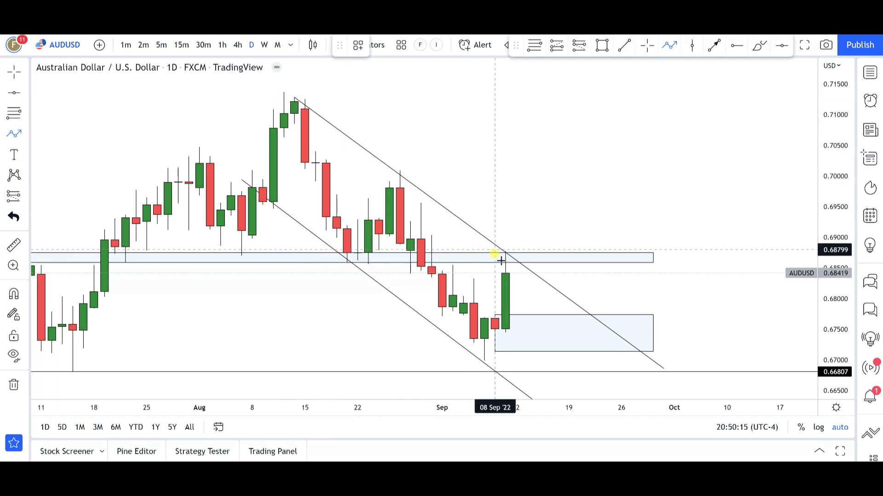
pyautogui.moveTo(529, 316); pyautogui.dragTo(540, 352)
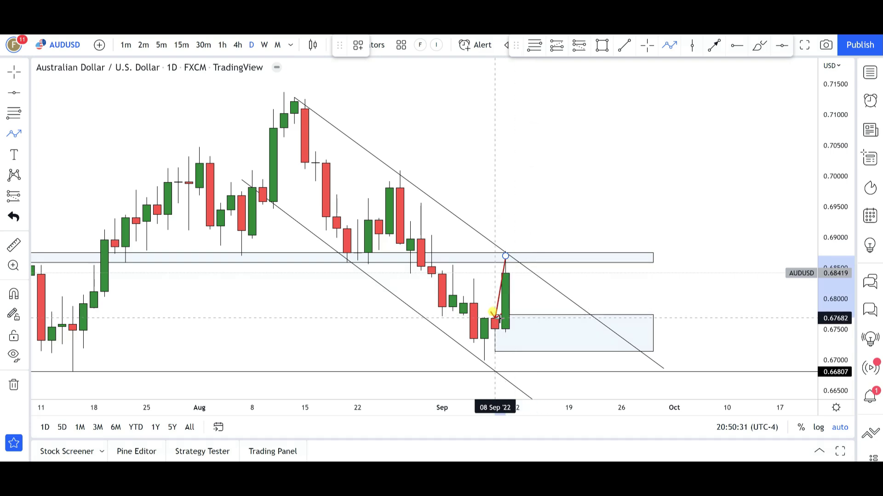
pyautogui.click(526, 318)
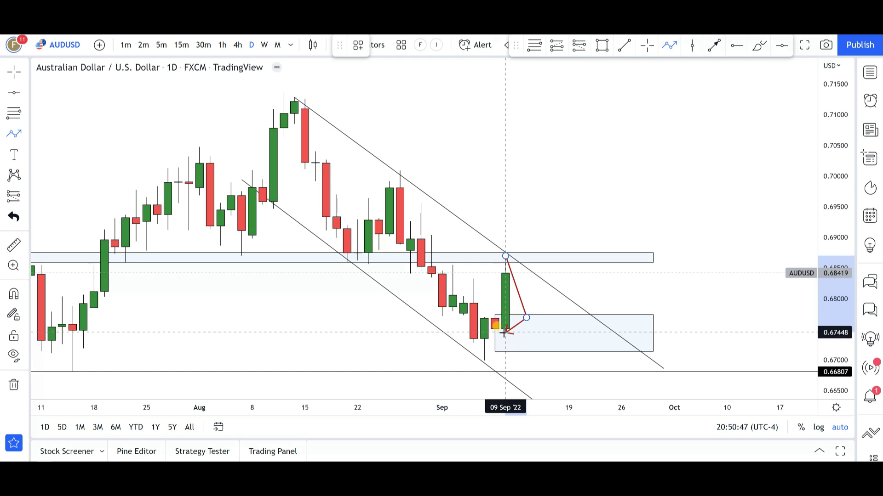
pyautogui.click(526, 317)
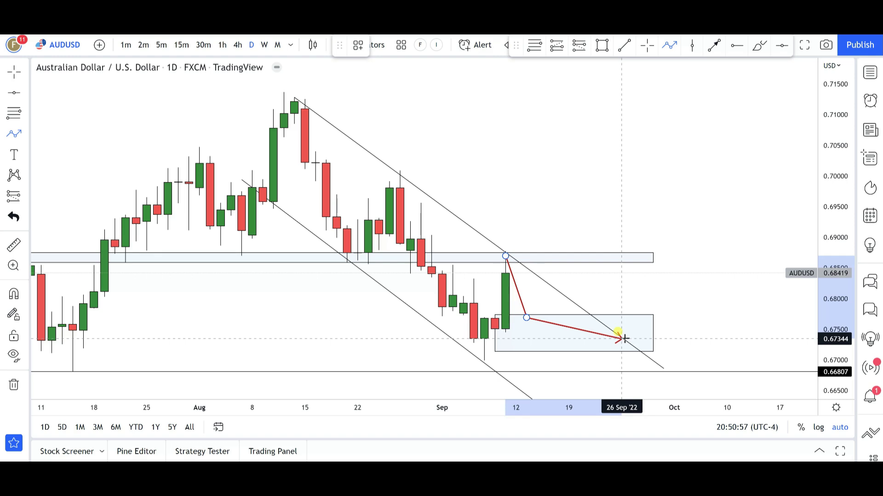
pyautogui.click(537, 209)
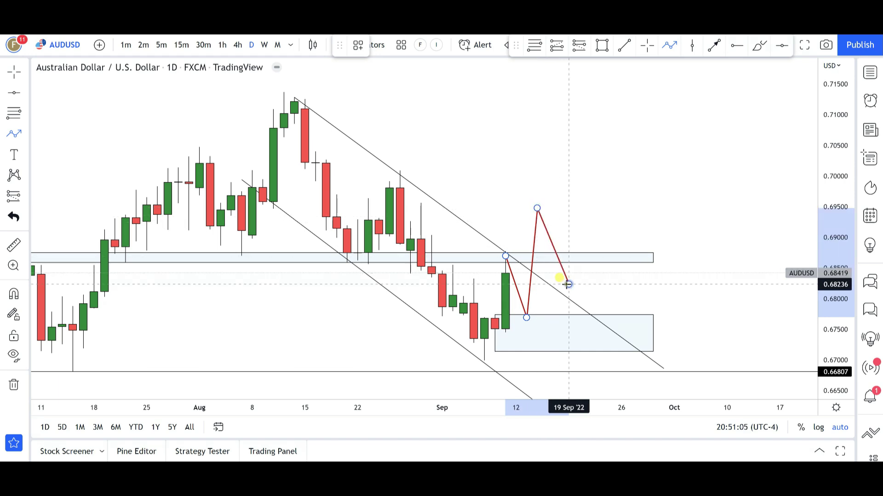
pyautogui.click(569, 284)
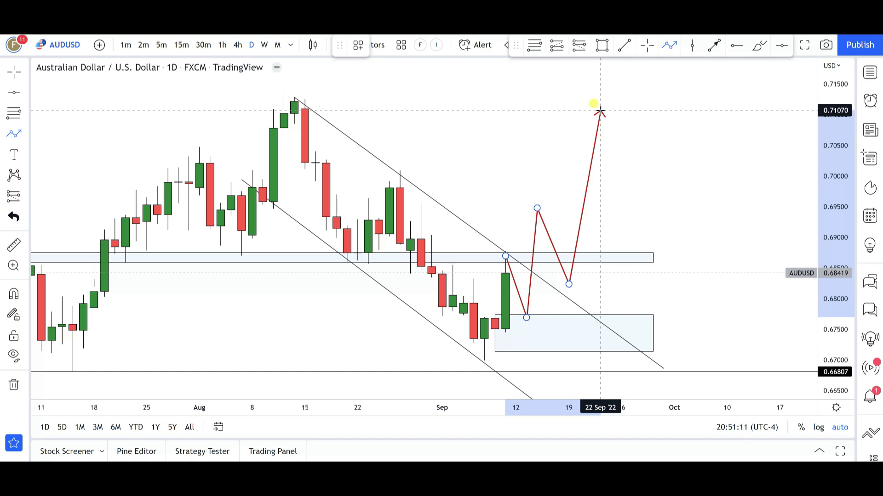
pyautogui.doubleClick(600, 112)
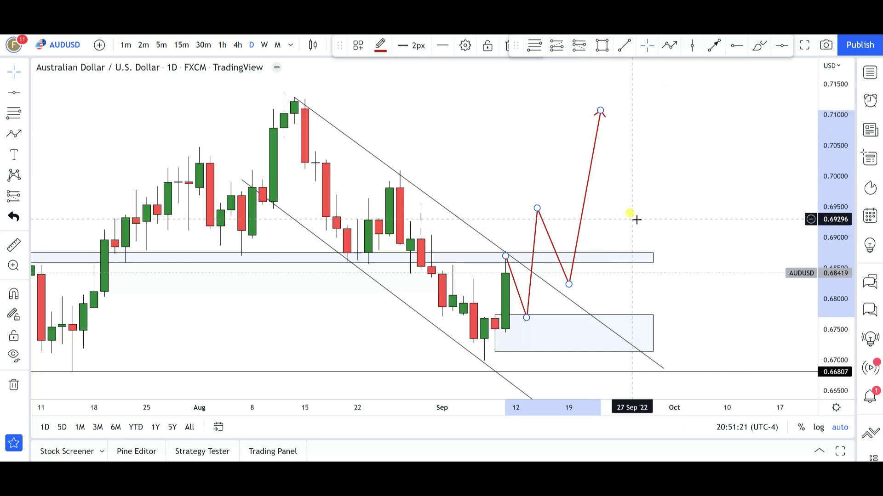
pyautogui.press('Delete')
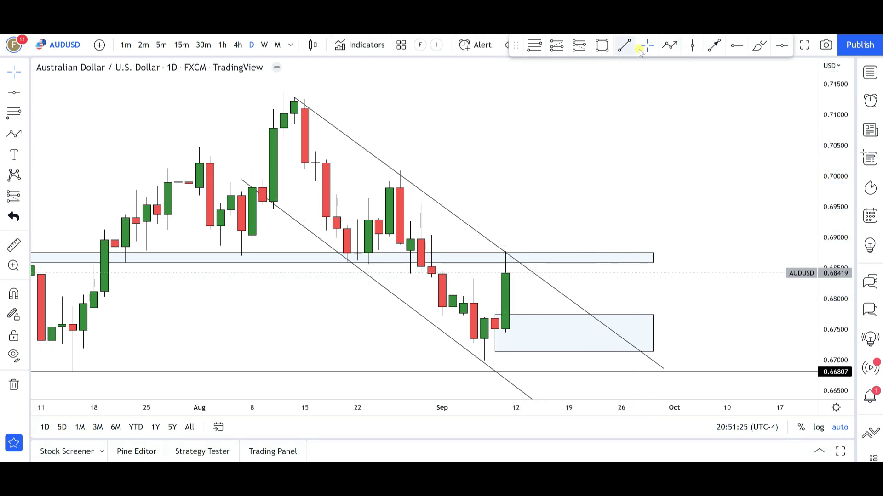
# Draw a bearish daily AUDUSD path from about 0.686 to about 0.666, just below the horizontal line, and delete it.
pyautogui.click(668, 46)
pyautogui.click(515, 261)
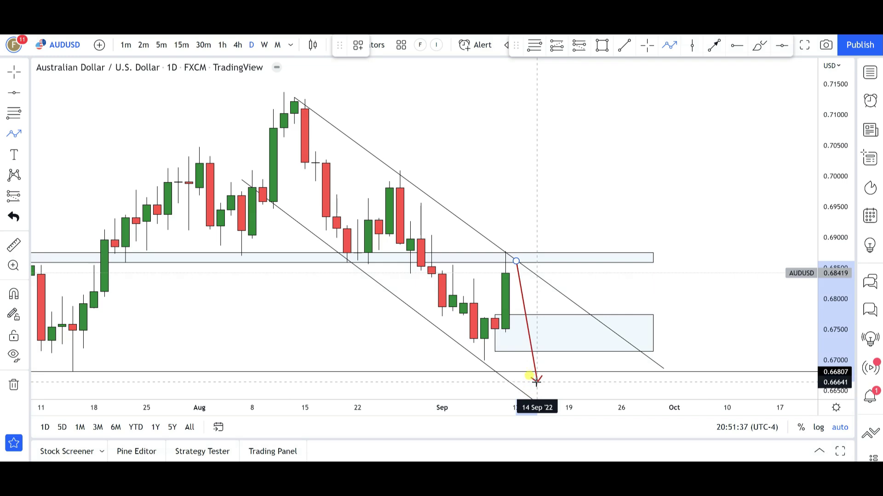
pyautogui.doubleClick(537, 382)
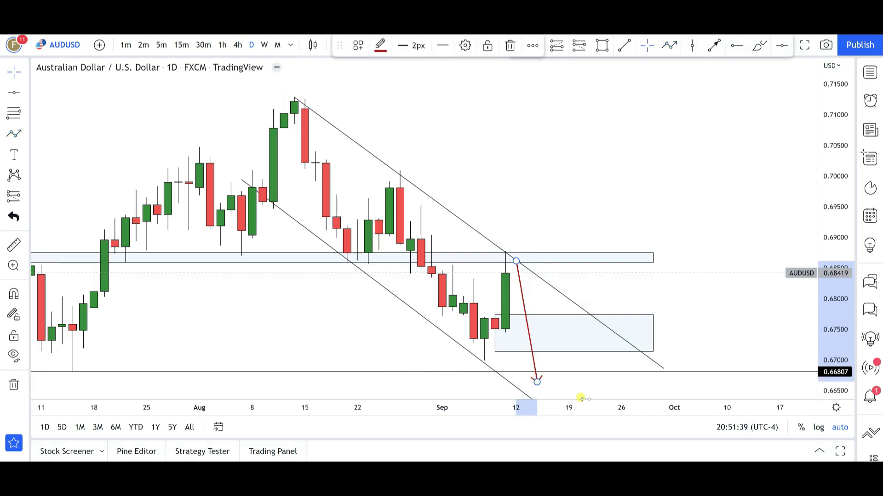
pyautogui.press('Delete')
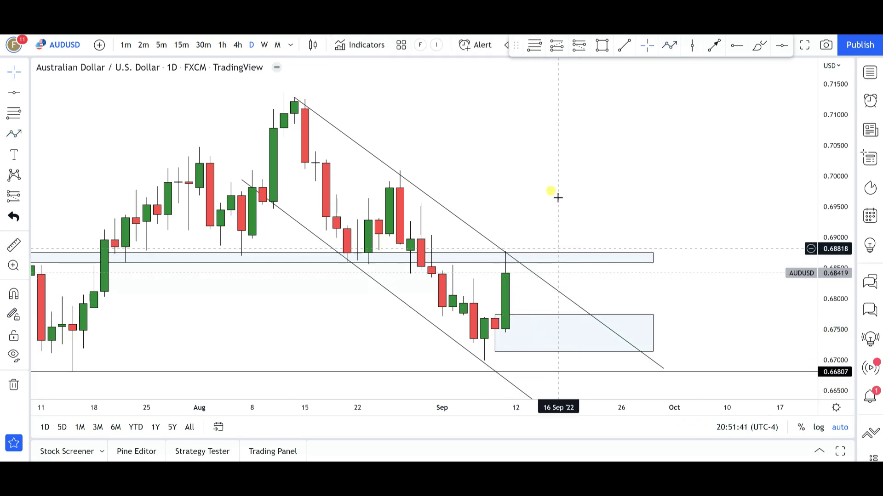
# Draw a daily AUDUSD path from the supply zone at about 0.686 down to 0.676 and up to about 0.712, and delete it.
pyautogui.scroll(-2, 540, 223)
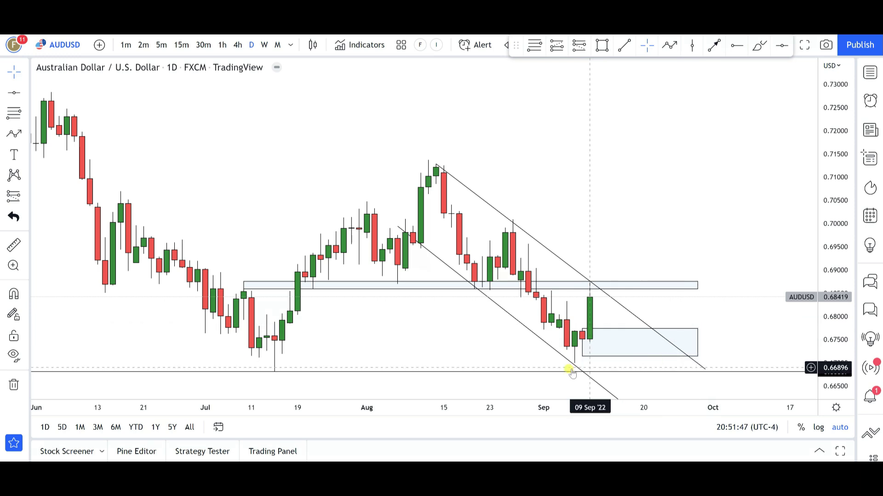
pyautogui.click(575, 288)
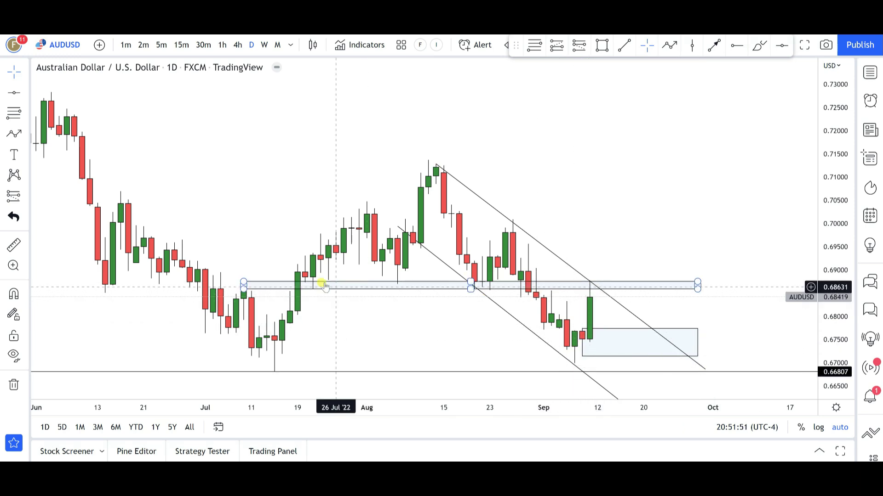
pyautogui.click(622, 64)
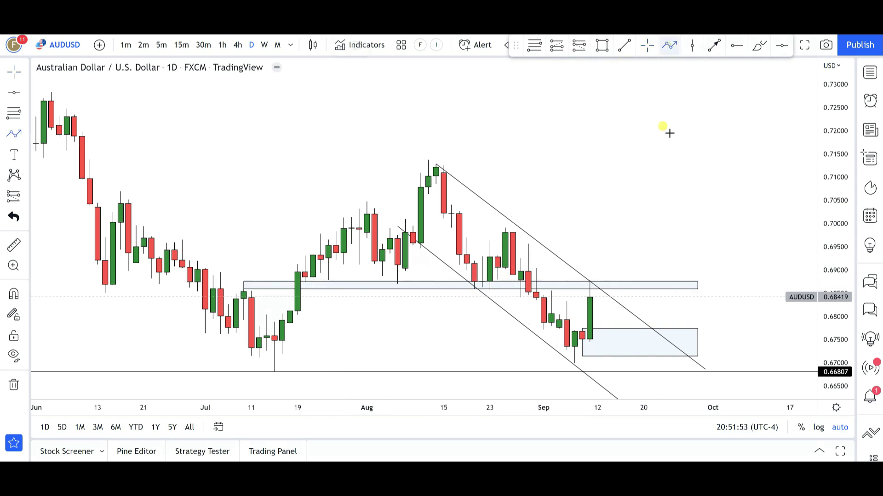
pyautogui.moveTo(595, 290); pyautogui.dragTo(609, 329)
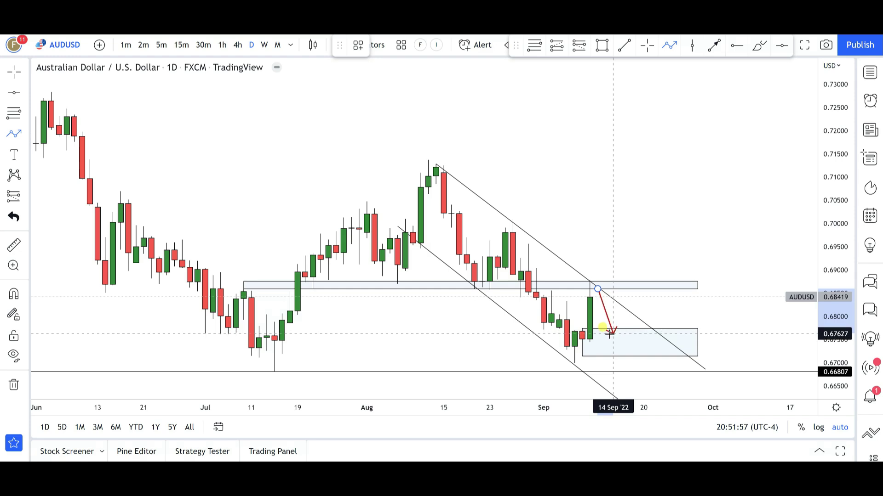
pyautogui.click(611, 333)
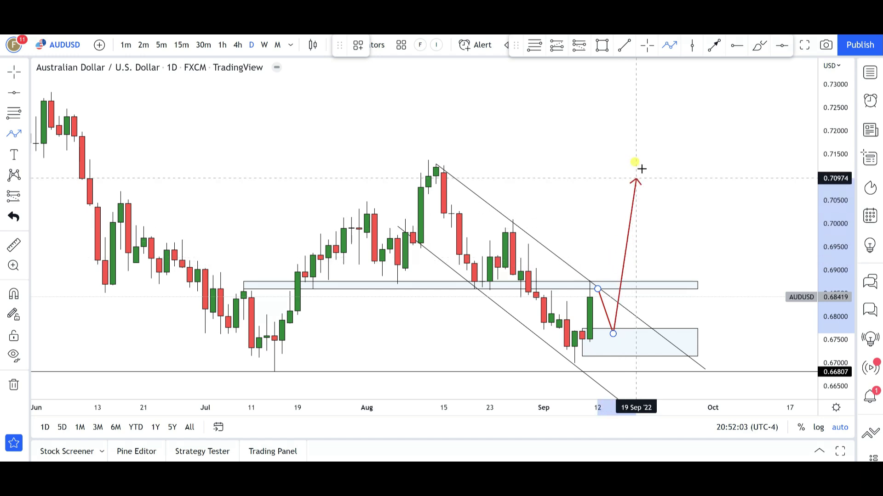
pyautogui.doubleClick(643, 169)
pyautogui.press('Delete')
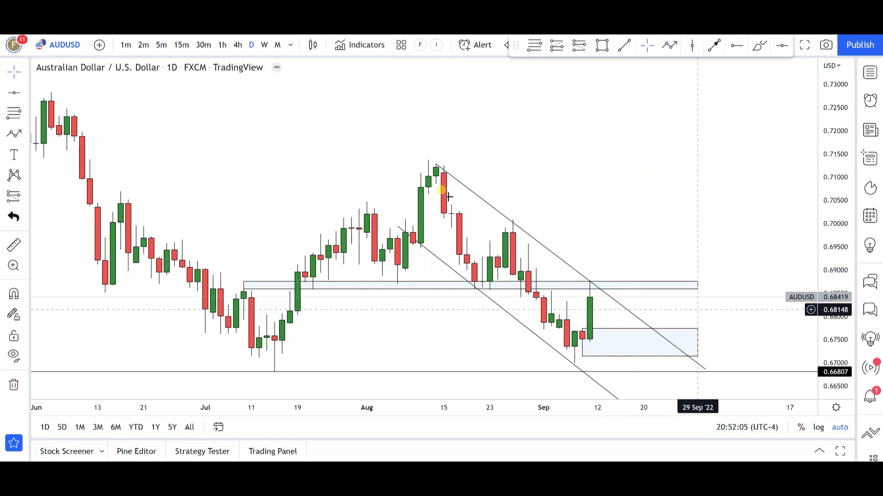
# Switch AUDUSD to the 4-hour timeframe and inspect the whole descending channel with its supply and demand zones.
pyautogui.click(238, 44)
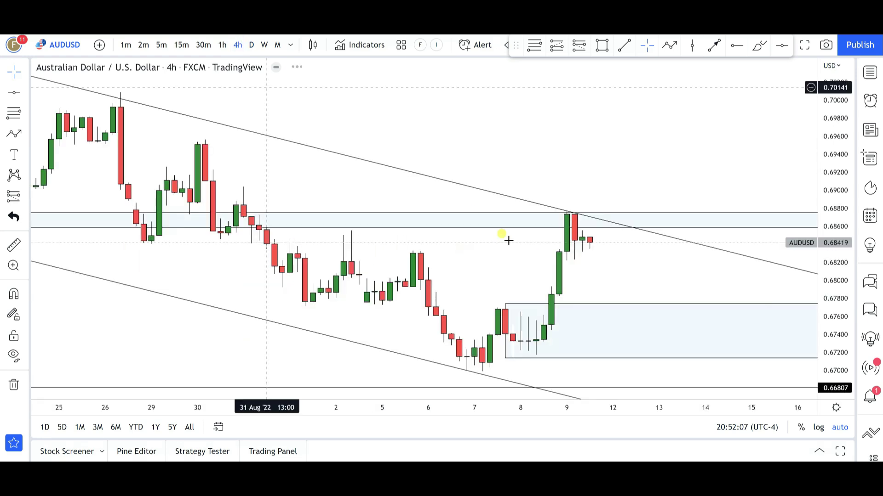
pyautogui.scroll(-4, 506, 239)
pyautogui.scroll(-2, 509, 245)
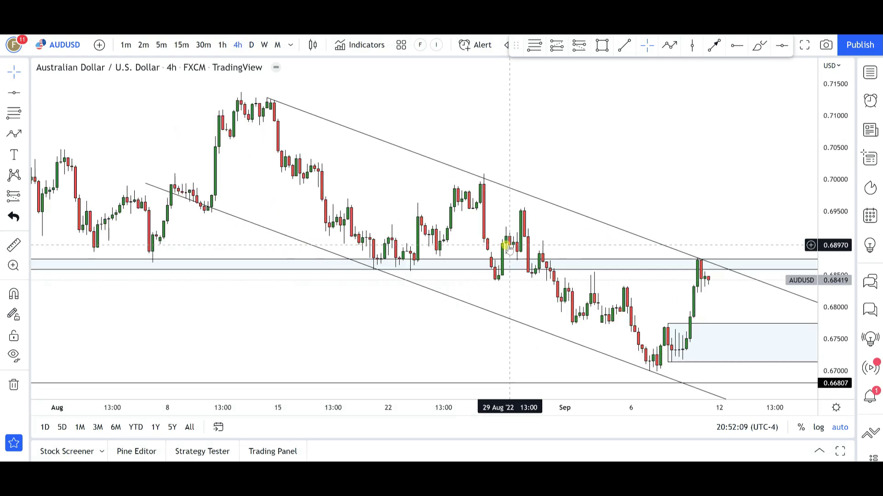
pyautogui.scroll(-1, 509, 248)
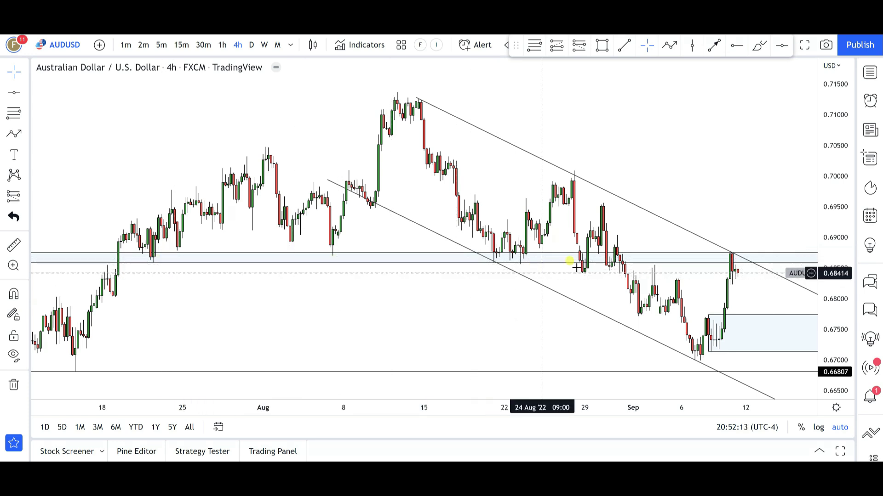
# Draw a 4-hour AUDUSD path from about 0.684 through 0.6765, 0.680 and 0.678 up to about 0.689, and delete it.
pyautogui.scroll(3, 524, 350)
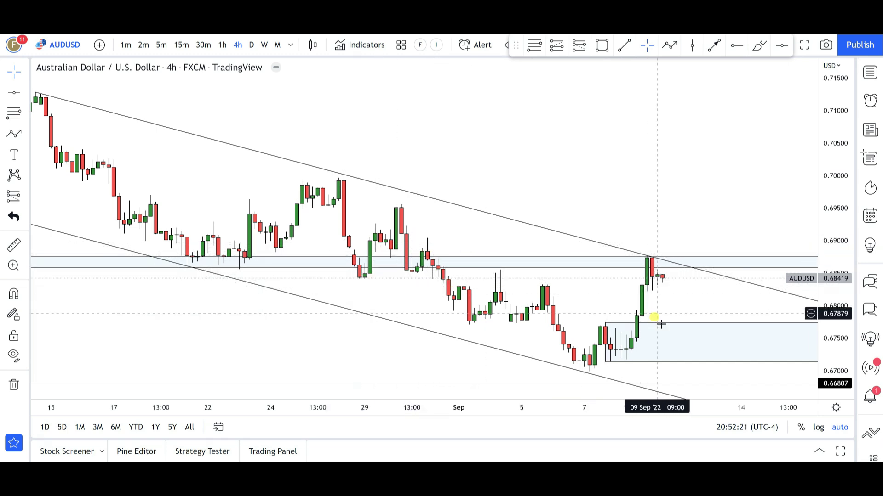
pyautogui.scroll(2, 622, 344)
pyautogui.scroll(2, 621, 344)
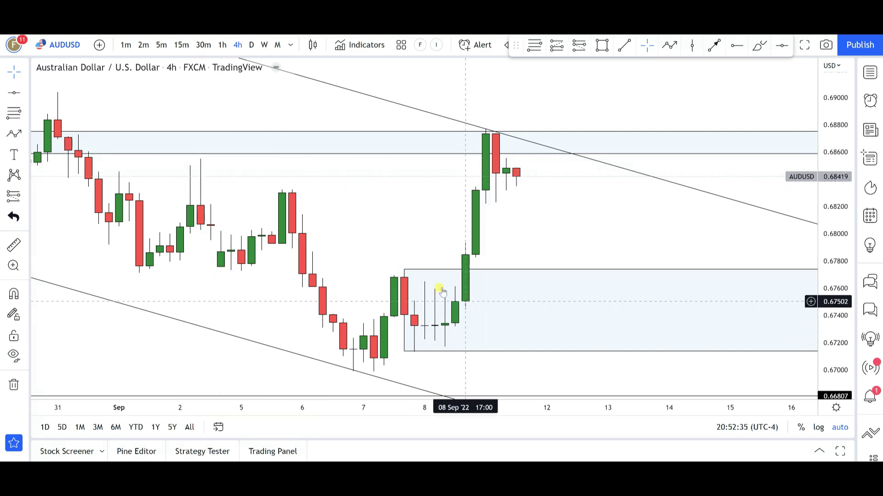
pyautogui.click(669, 45)
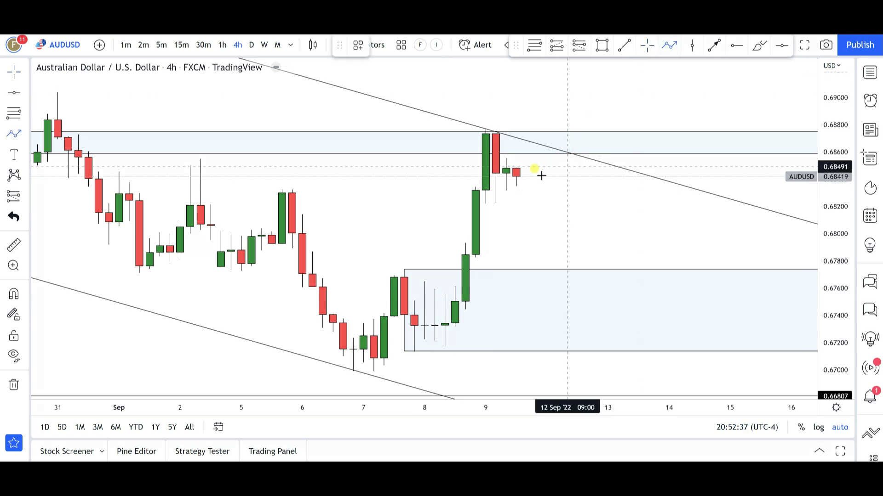
pyautogui.click(526, 175)
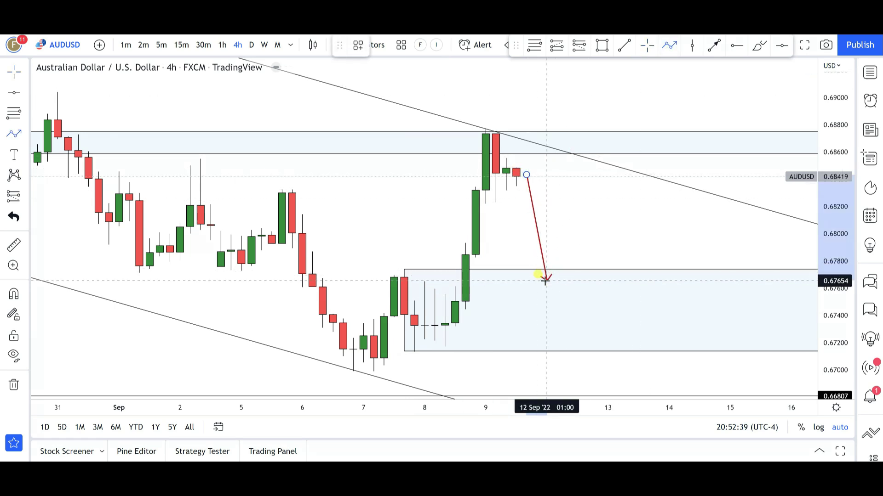
pyautogui.click(546, 281)
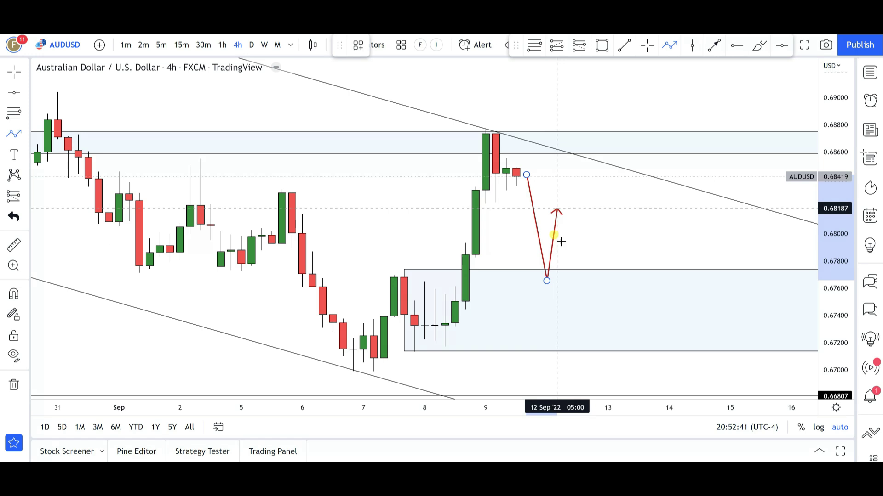
pyautogui.click(557, 235)
pyautogui.click(578, 265)
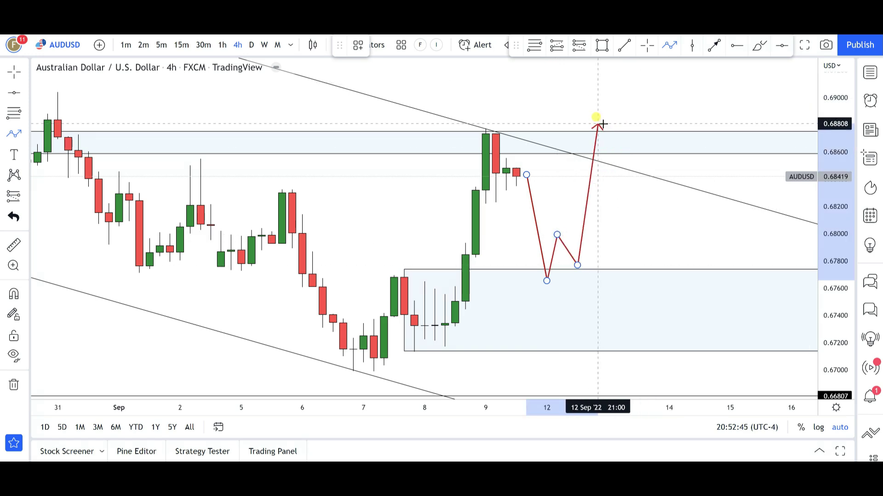
pyautogui.doubleClick(608, 107)
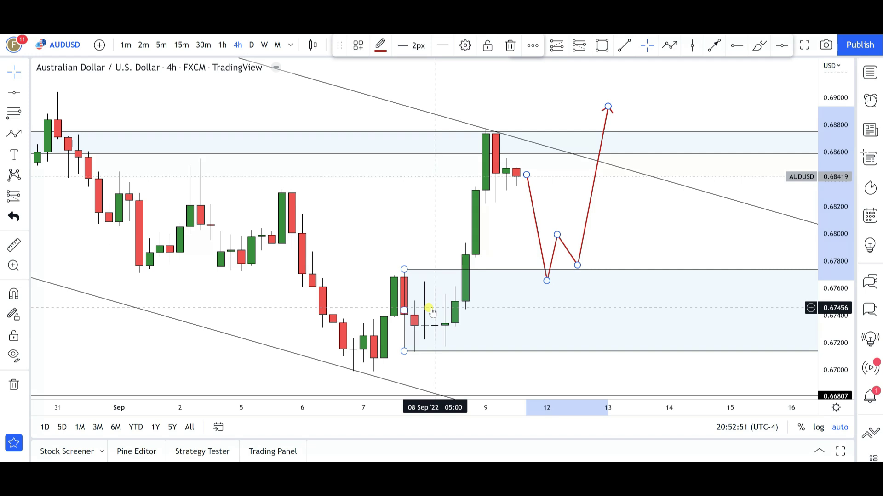
pyautogui.press('Delete')
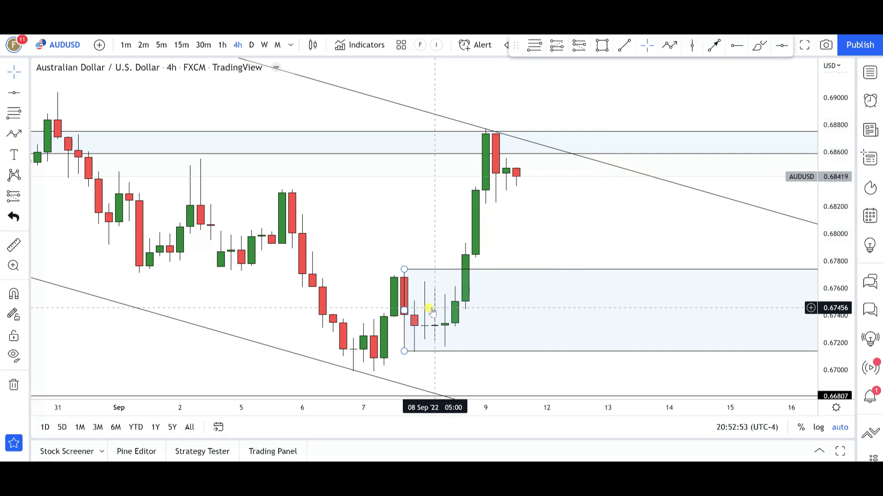
# Load USDCAD from the watchlist on the weekly timeframe and inspect the latest candles inside the ascending channel.
pyautogui.click(869, 74)
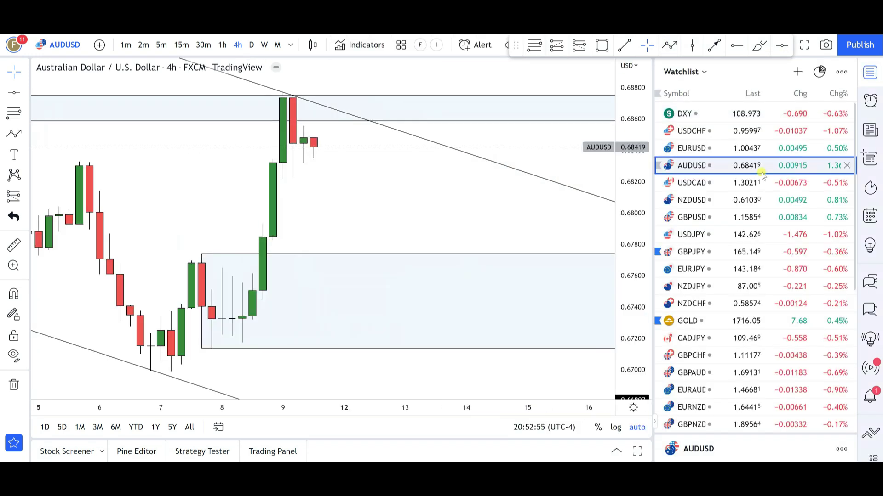
pyautogui.click(742, 186)
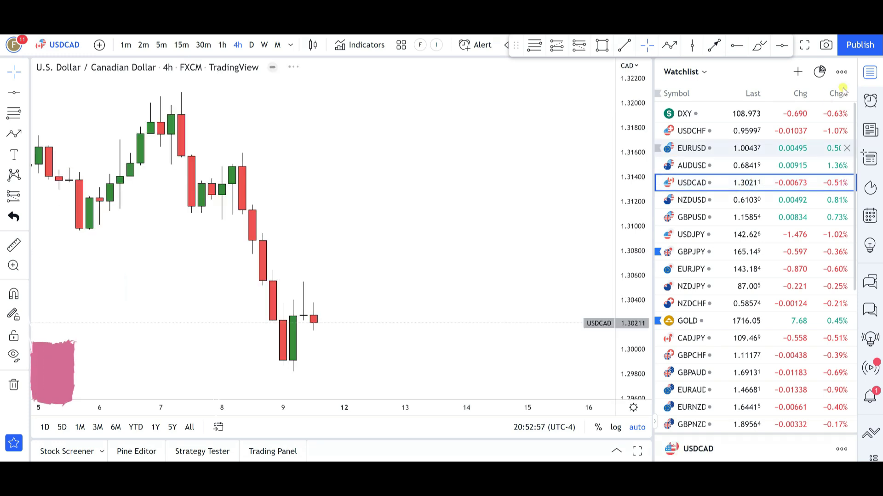
pyautogui.click(869, 74)
pyautogui.click(269, 46)
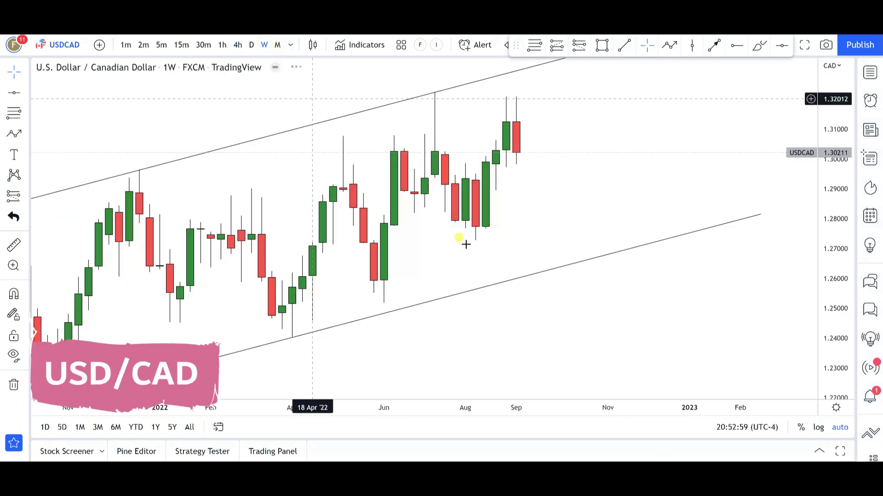
pyautogui.scroll(5, 537, 258)
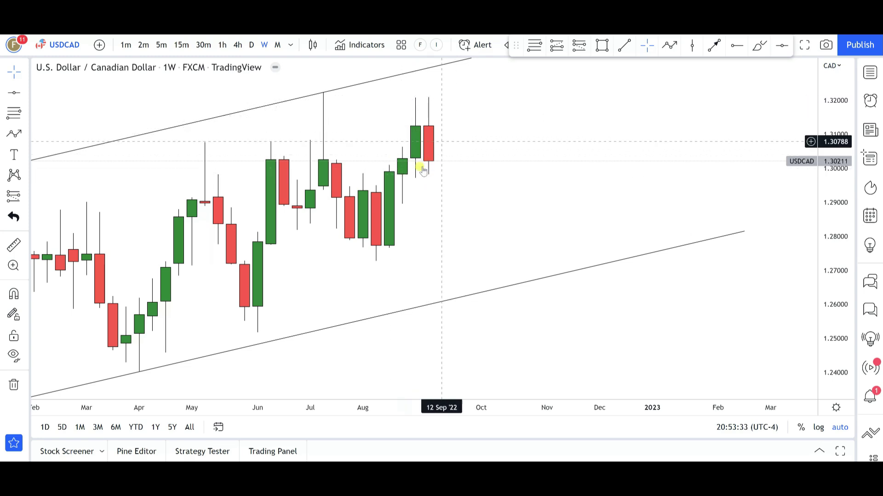
# Switch USDCAD to the daily timeframe and inspect the swings from May to September.
pyautogui.click(252, 44)
pyautogui.scroll(-5, 492, 178)
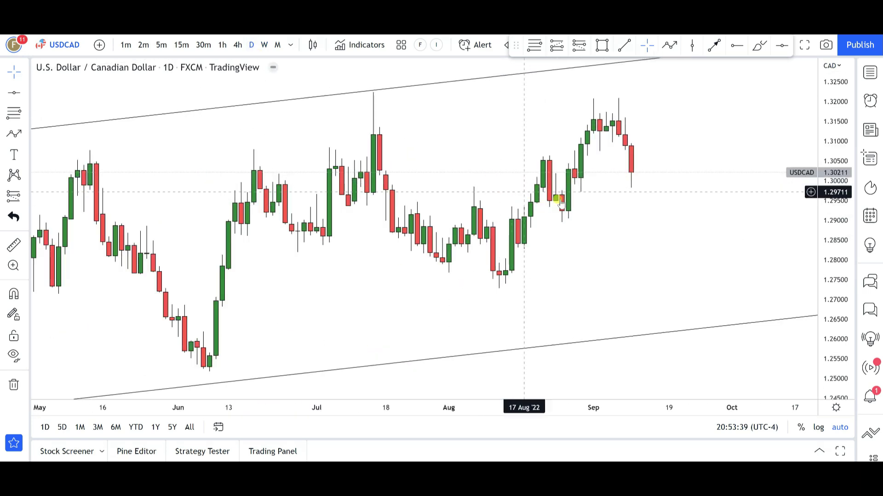
pyautogui.scroll(5, 570, 207)
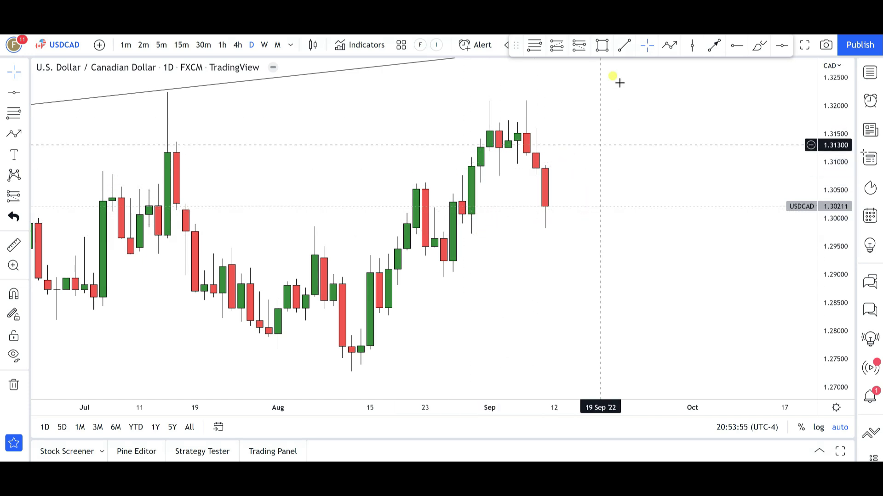
# Draw a bearish daily USDCAD path from about 1.301 up to 1.313 and down to about 1.280, and delete it.
pyautogui.click(662, 45)
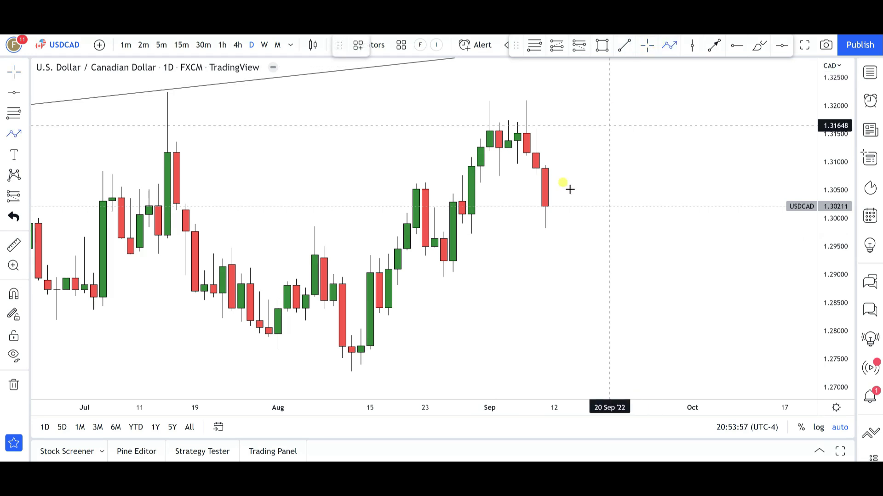
pyautogui.click(554, 215)
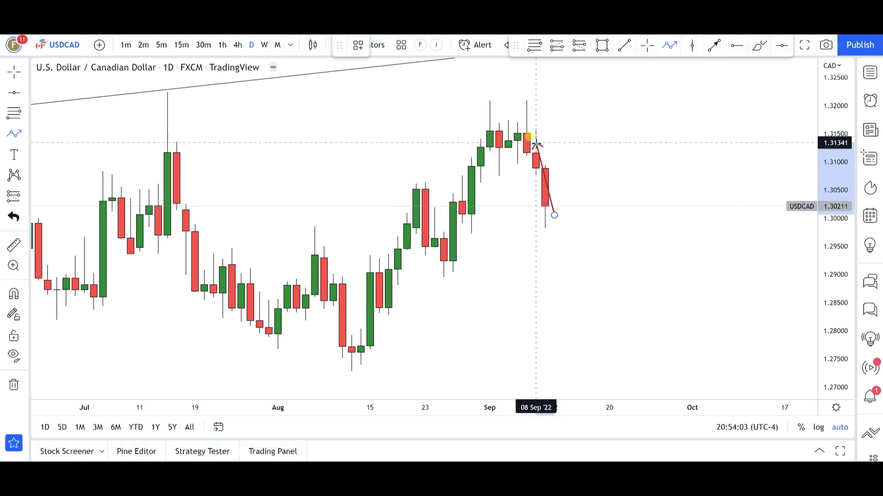
pyautogui.click(564, 145)
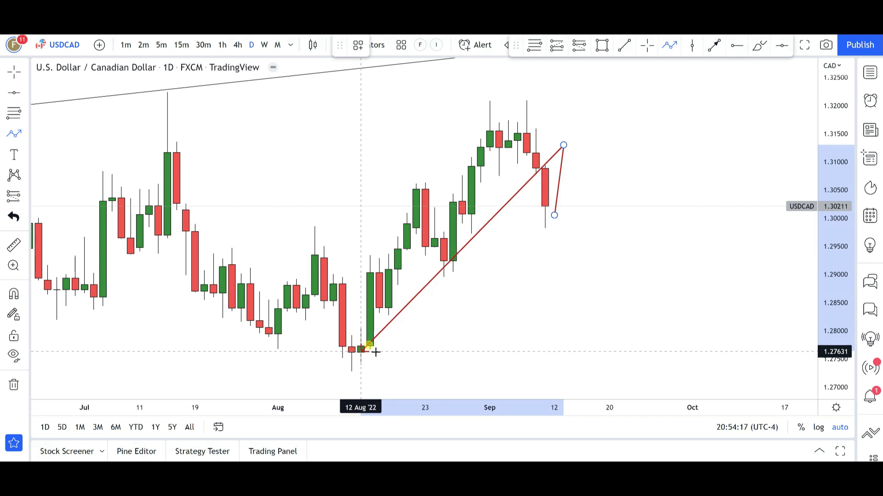
pyautogui.doubleClick(610, 331)
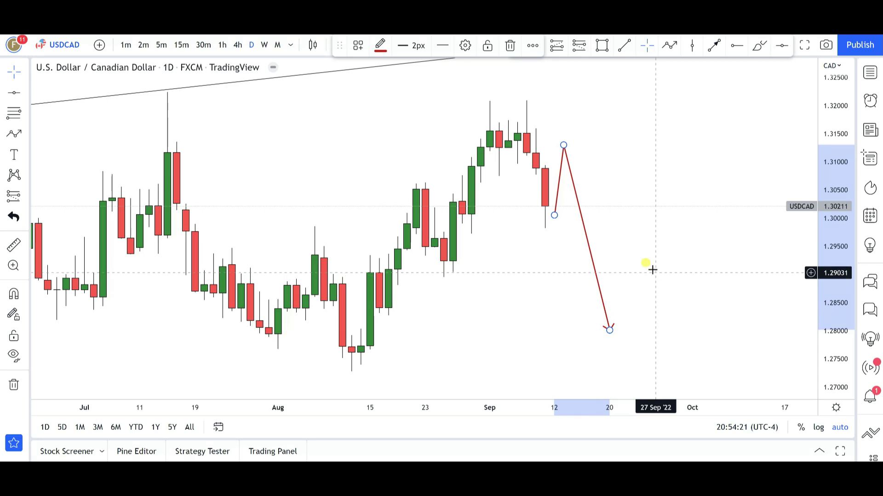
pyautogui.press('Delete')
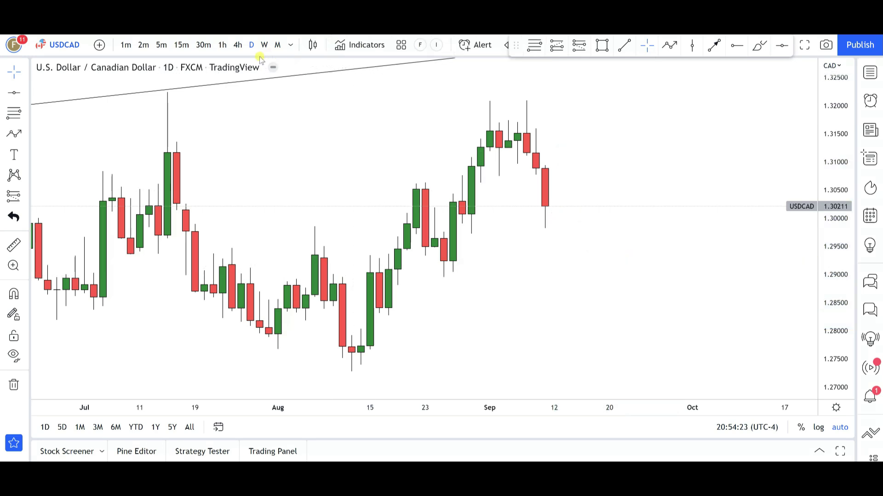
# Switch USDCAD to the 4-hour timeframe and inspect the price structure since mid-August.
pyautogui.click(237, 45)
pyautogui.scroll(-6, 474, 153)
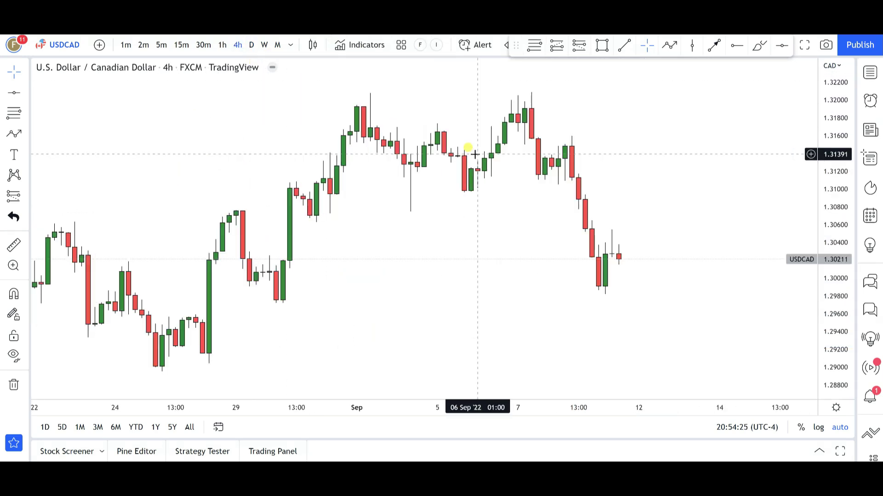
pyautogui.scroll(2, 475, 153)
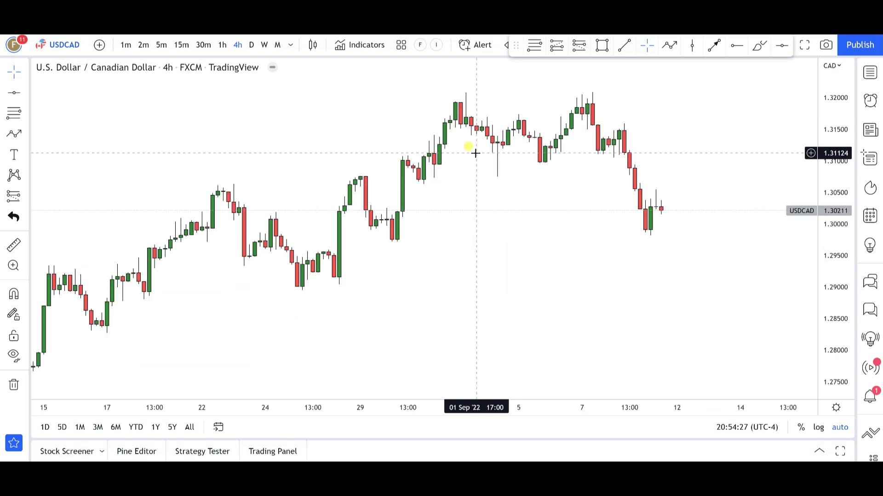
pyautogui.scroll(1, 475, 154)
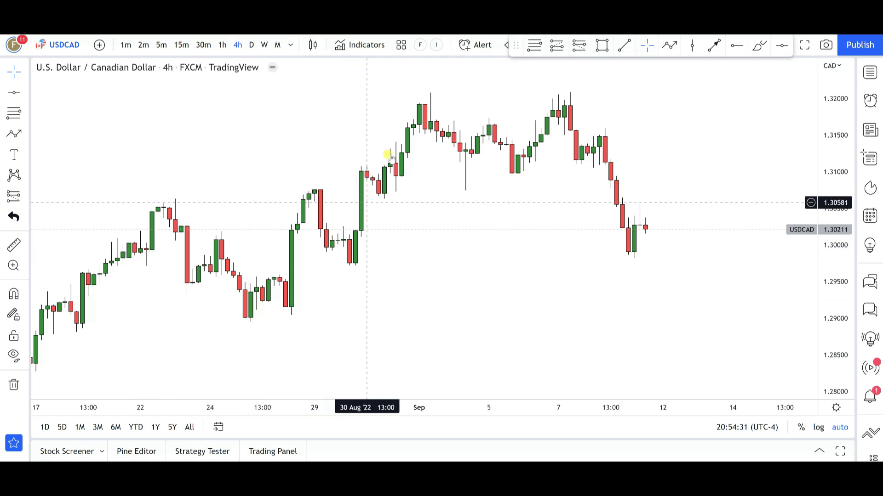
# Mark the 4-hour USDCAD range of early September with a rectangle from about 1.3206 to 1.3097.
pyautogui.click(601, 44)
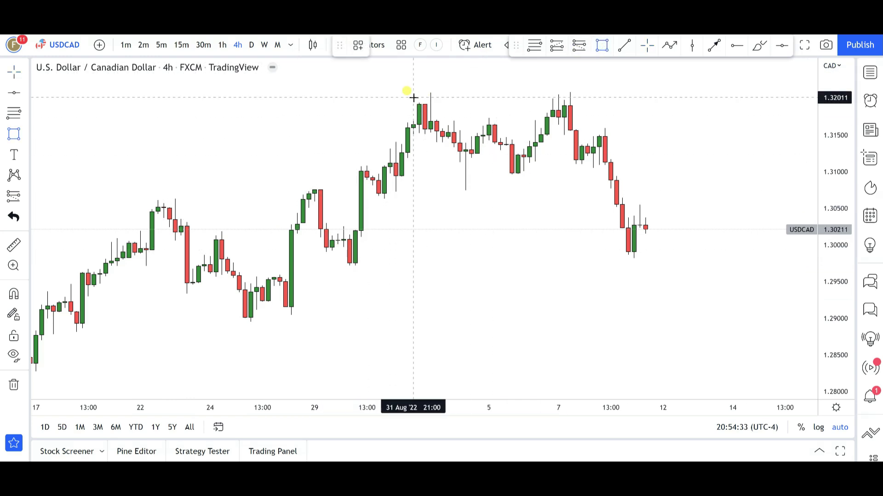
pyautogui.moveTo(407, 95); pyautogui.dragTo(645, 174)
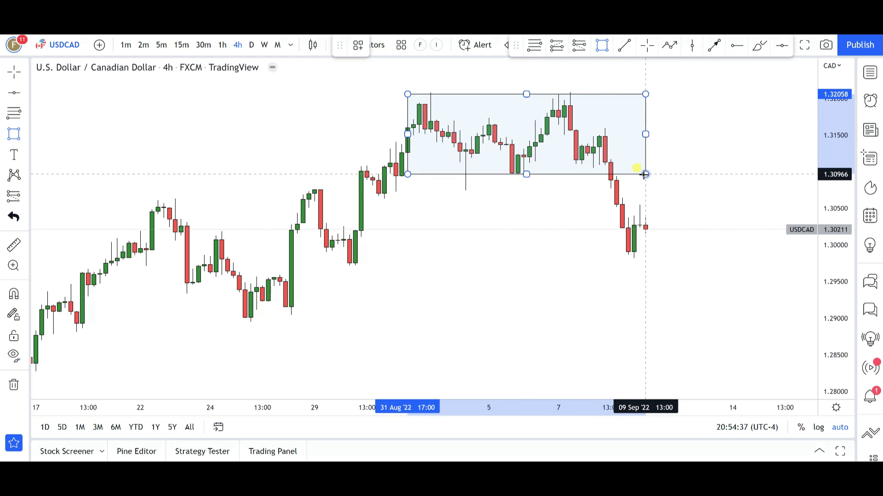
pyautogui.click(676, 186)
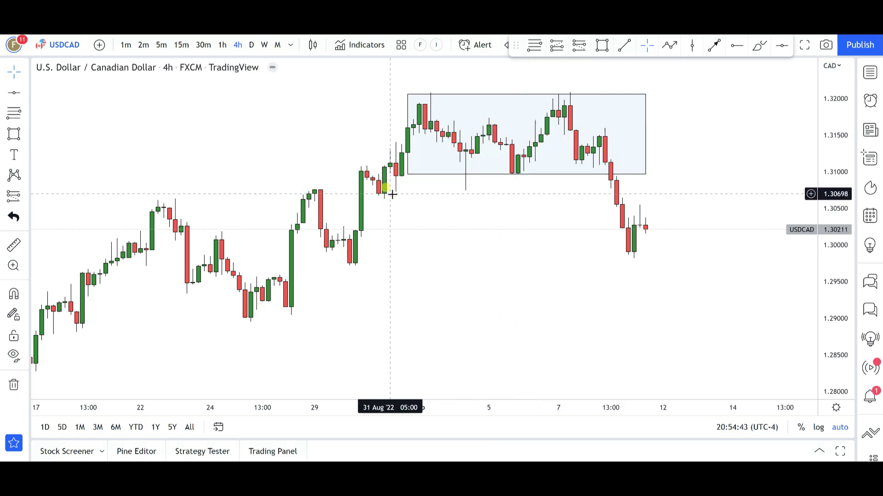
# Draw a supply zone from about 1.3159 to 1.3111 starting on 8 September, and delete the larger range rectangle.
pyautogui.click(603, 50)
pyautogui.click(599, 128)
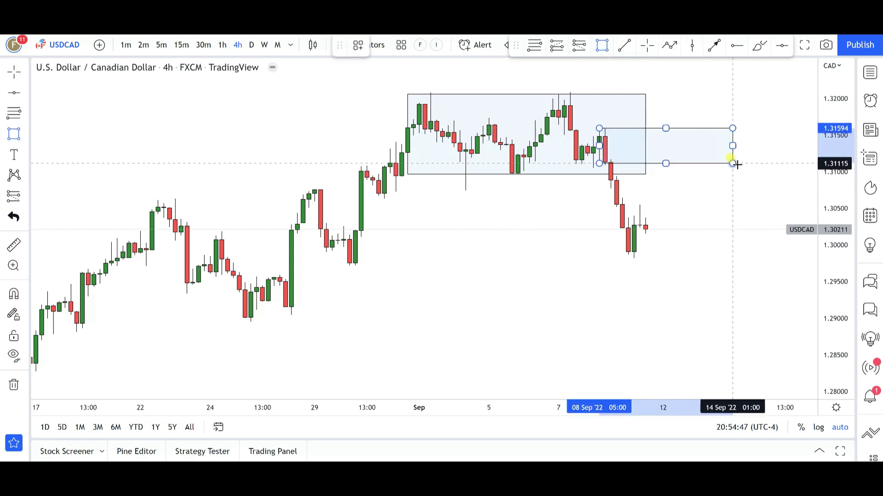
pyautogui.click(738, 165)
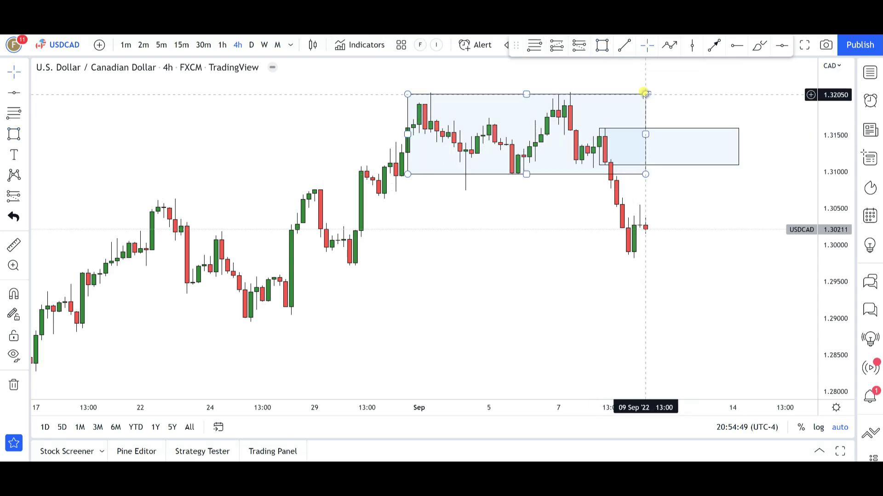
pyautogui.press('Delete')
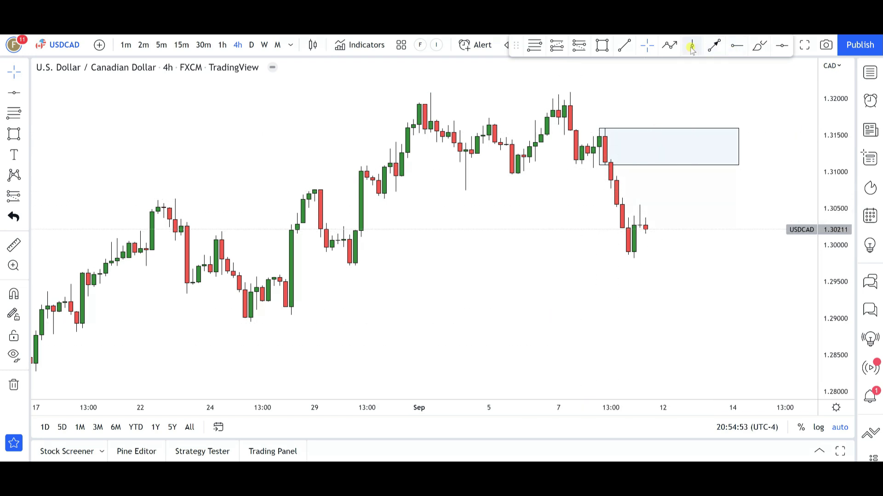
# Draw a 4-hour USDCAD path from about 1.302 through 1.311, 1.308 and 1.311 down to about 1.290, and delete it.
pyautogui.click(675, 46)
pyautogui.click(651, 228)
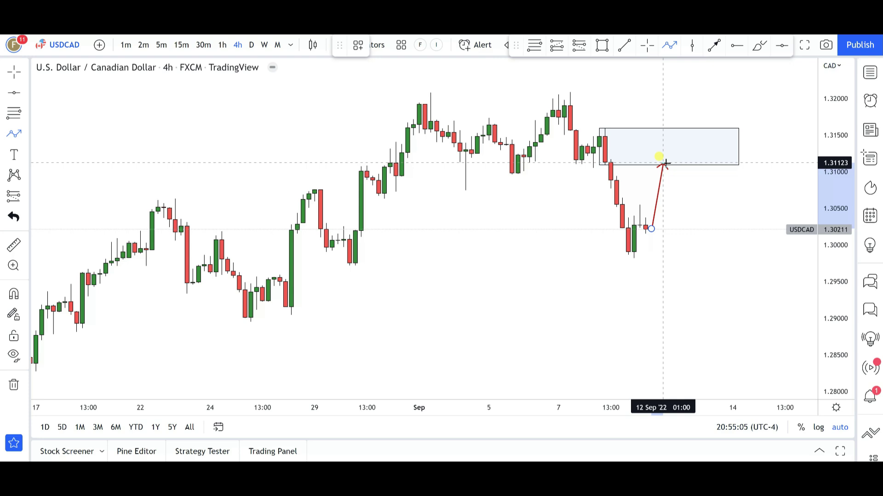
pyautogui.click(663, 163)
pyautogui.click(674, 184)
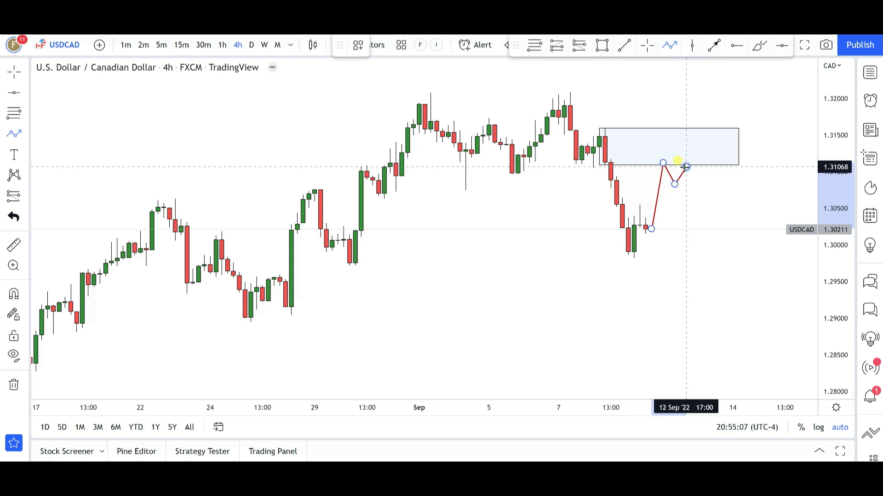
pyautogui.click(685, 166)
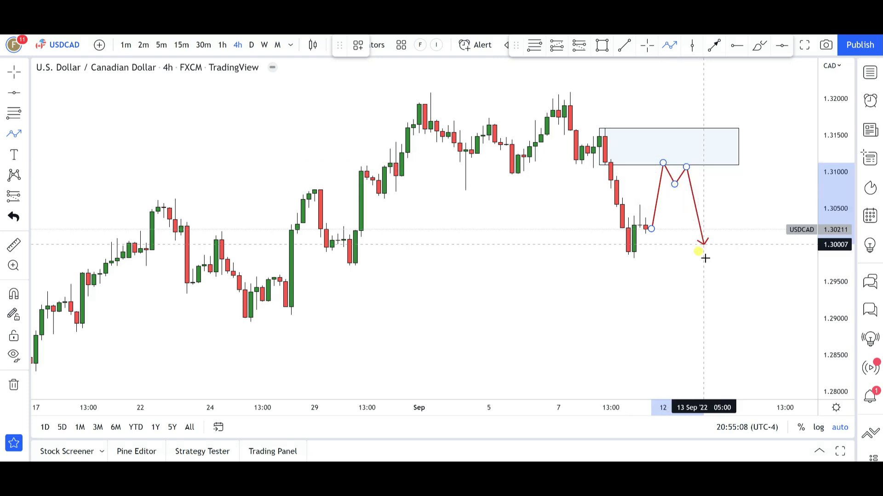
pyautogui.doubleClick(714, 321)
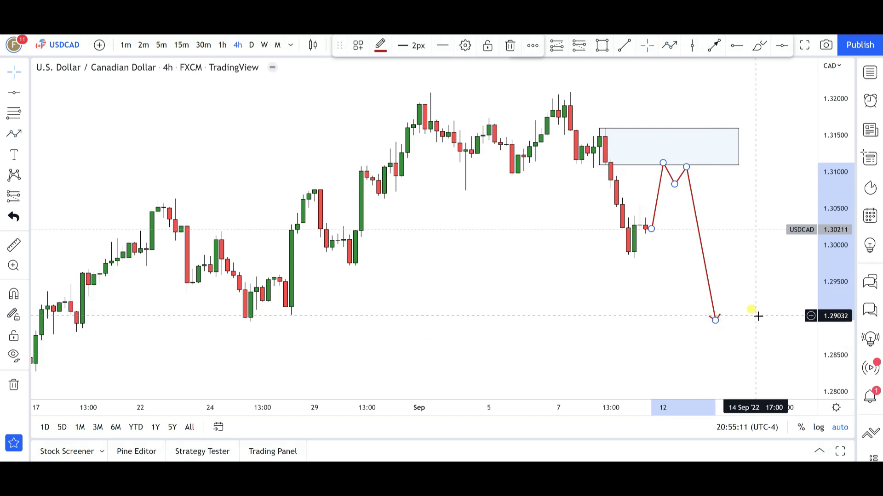
pyautogui.press('Delete')
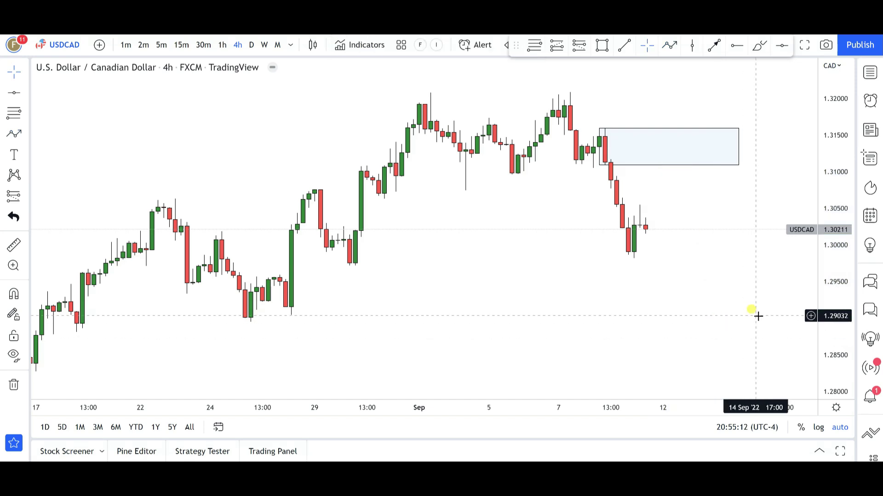
# Load the NZDUSD chart from the watchlist and inspect its price structure on the weekly timeframe.
pyautogui.click(870, 74)
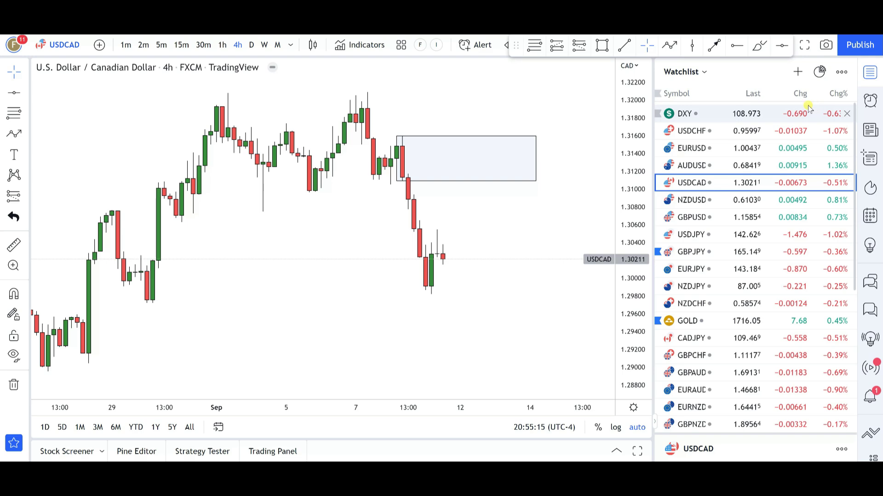
pyautogui.click(755, 203)
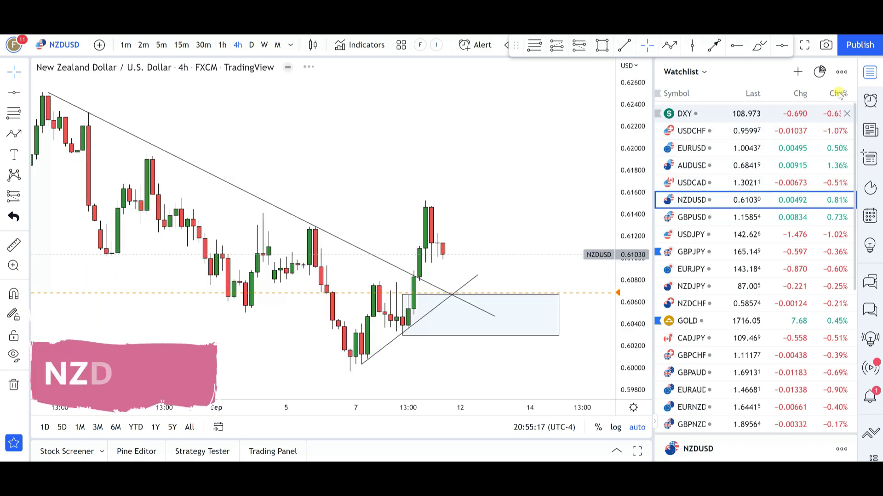
pyautogui.click(870, 73)
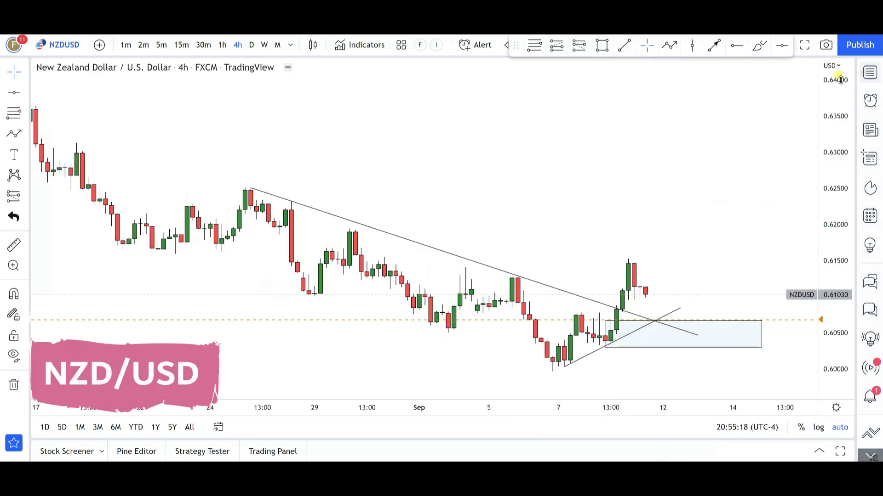
pyautogui.click(264, 45)
pyautogui.scroll(5, 644, 260)
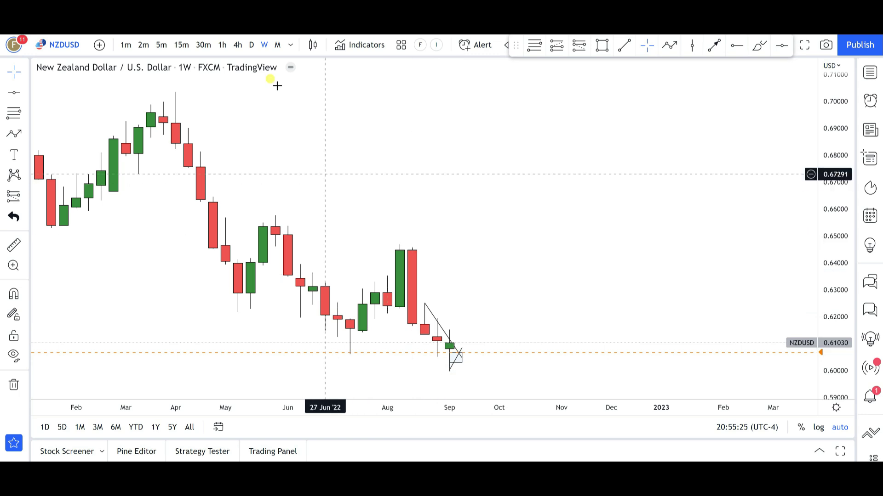
# Switch NZDUSD to the daily timeframe and examine the falling trendline and the demand zone starting on 8 September.
pyautogui.click(251, 45)
pyautogui.scroll(-2, 566, 222)
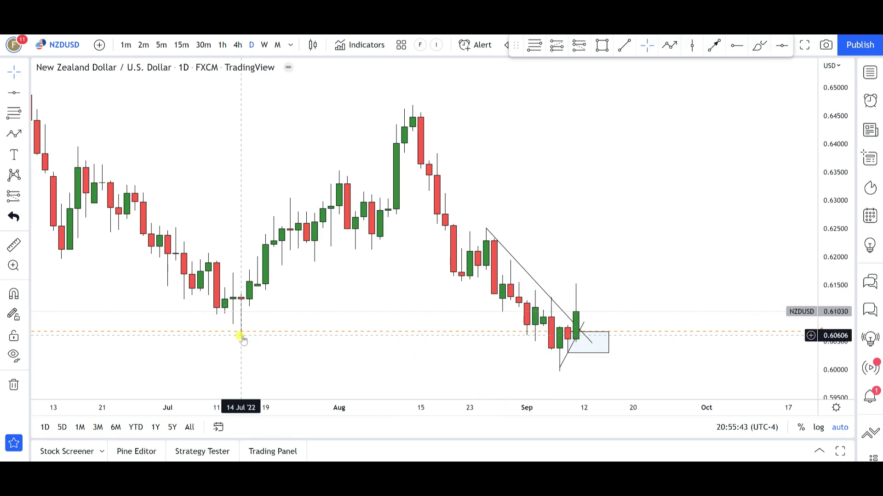
pyautogui.click(567, 342)
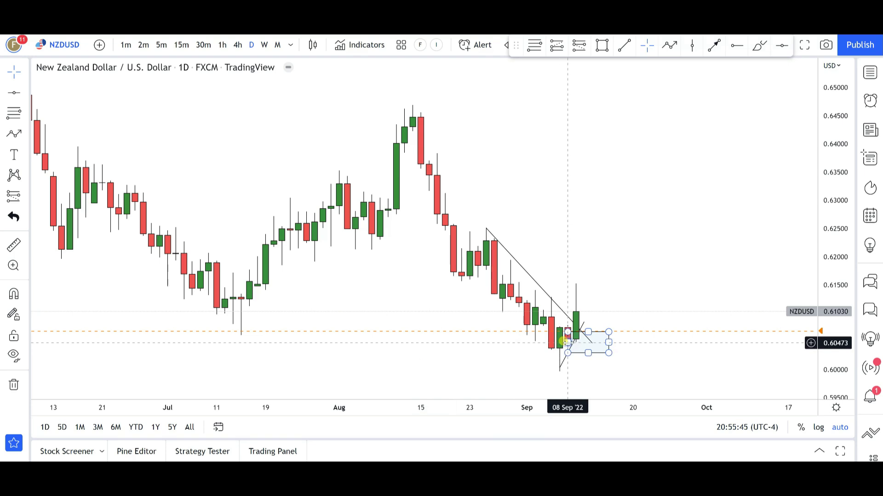
pyautogui.click(577, 374)
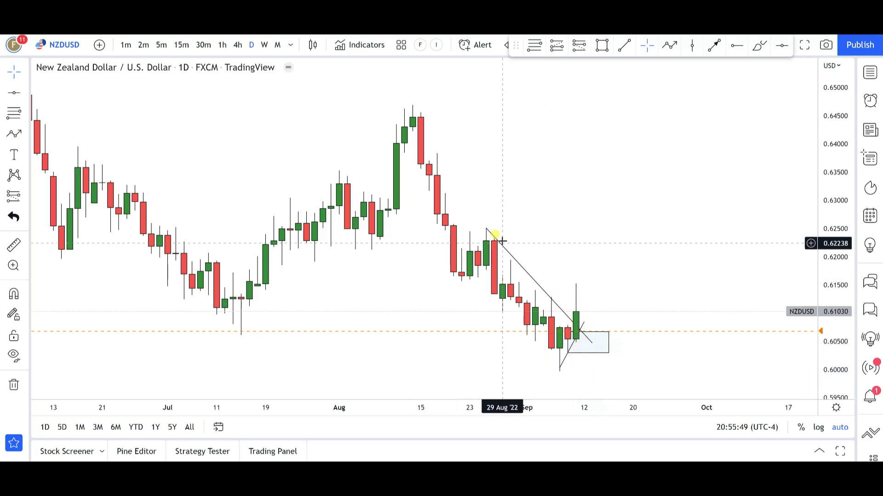
pyautogui.click(592, 342)
pyautogui.click(580, 392)
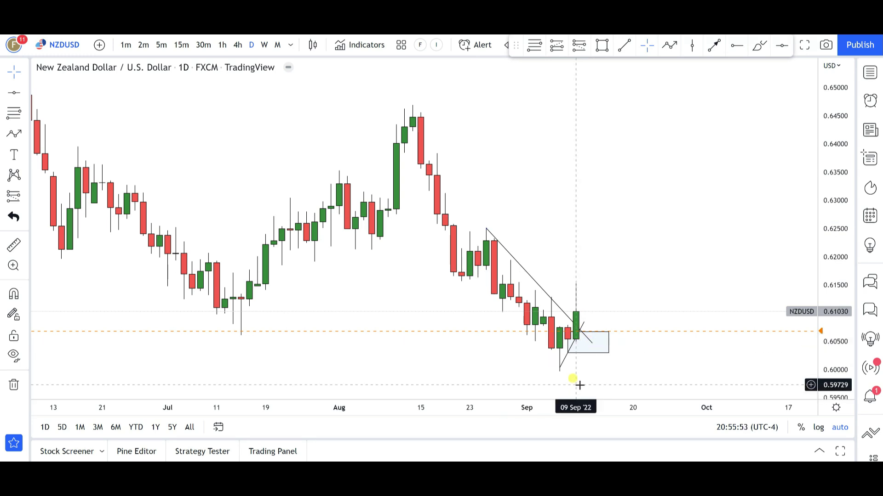
# Switch NZDUSD to the 4-hour timeframe and examine price against the falling trendline and the demand zone.
pyautogui.click(237, 45)
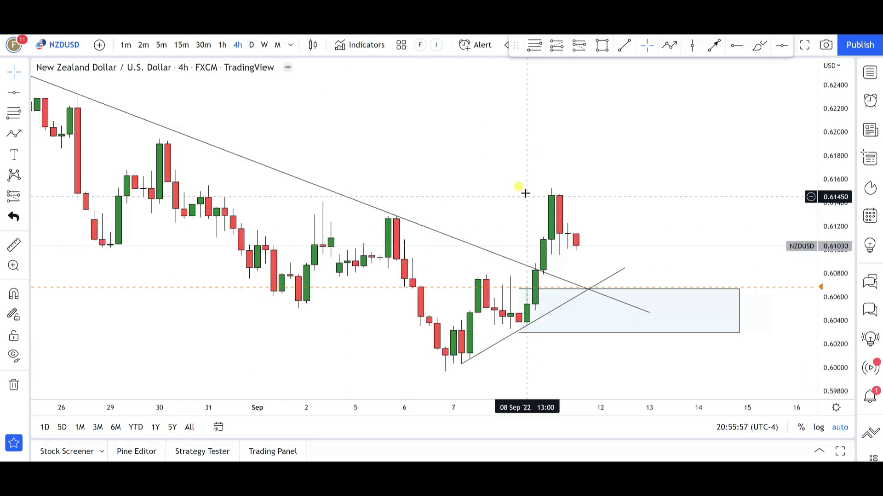
pyautogui.scroll(-3, 518, 191)
pyautogui.click(309, 209)
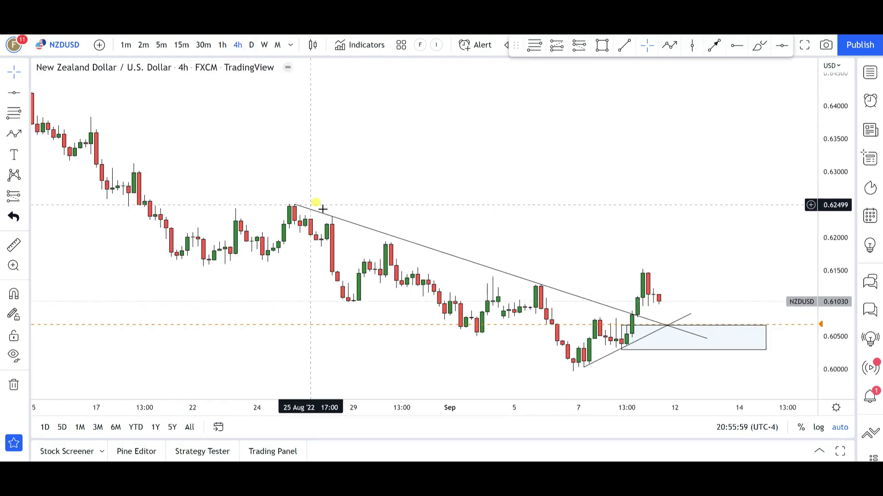
pyautogui.scroll(5, 534, 297)
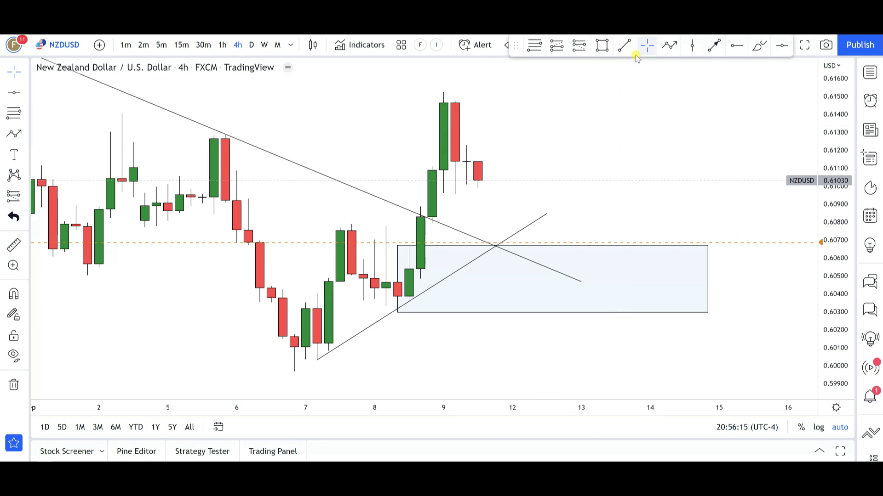
# Draw a 4-hour NZDUSD path from about 0.6105 down to 0.6066 and up to 0.6147, and delete it.
pyautogui.click(669, 45)
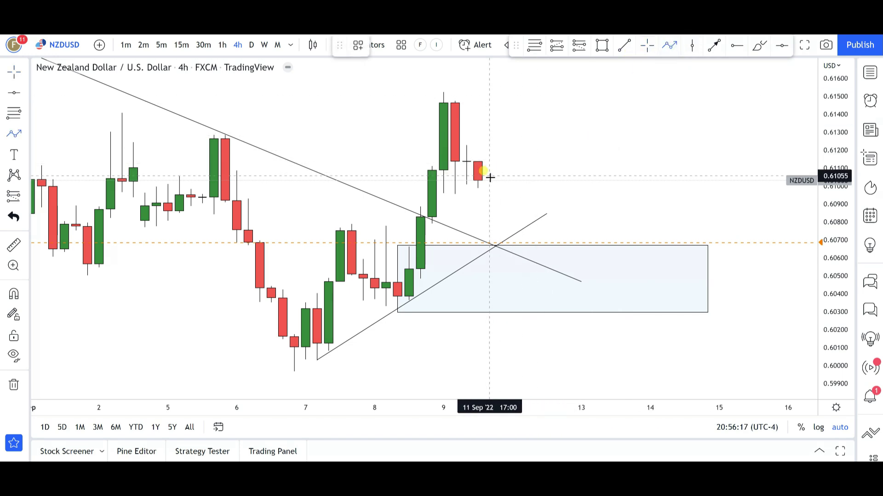
pyautogui.moveTo(487, 177); pyautogui.dragTo(489, 240)
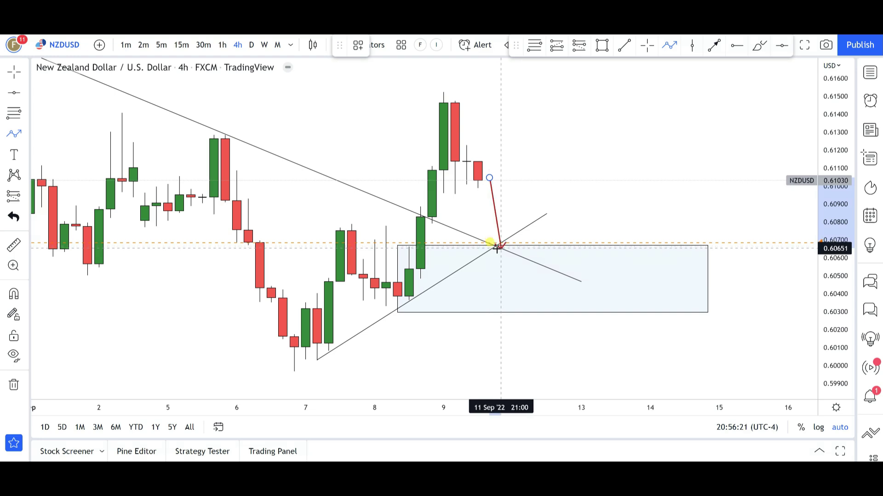
pyautogui.moveTo(495, 247); pyautogui.dragTo(493, 247)
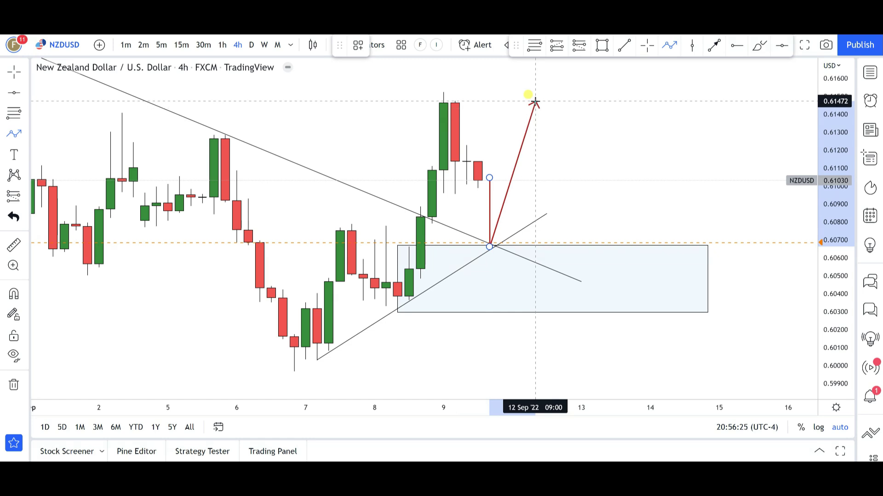
pyautogui.doubleClick(534, 102)
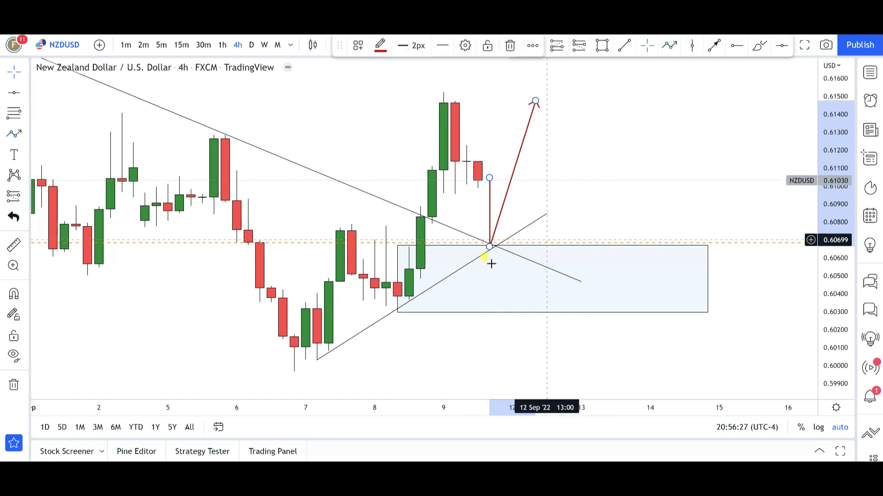
pyautogui.scroll(-3, 663, 242)
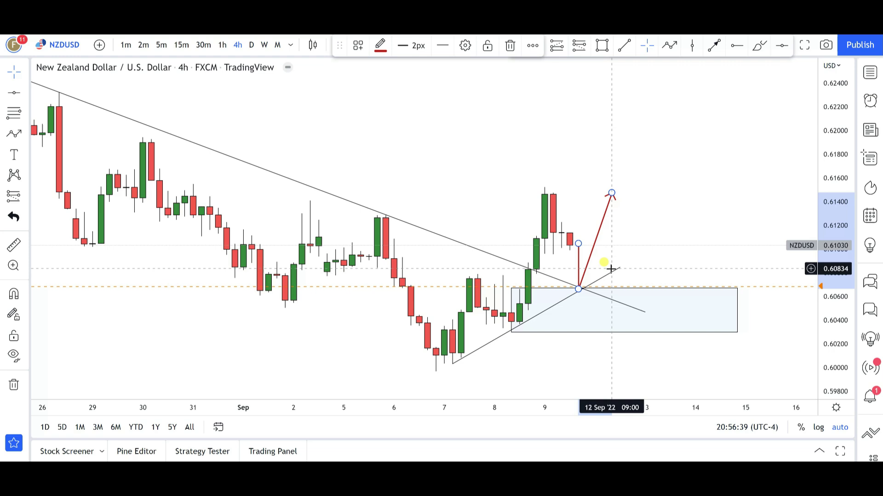
pyautogui.scroll(-2, 207, 202)
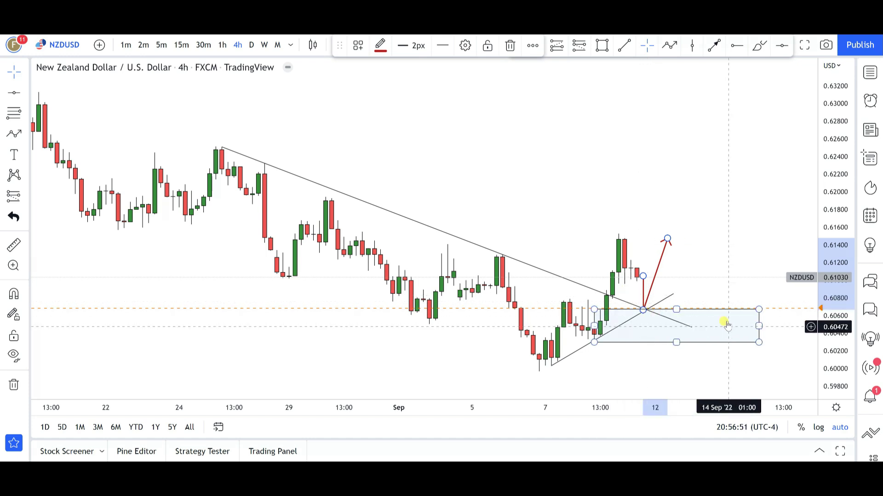
pyautogui.click(647, 311)
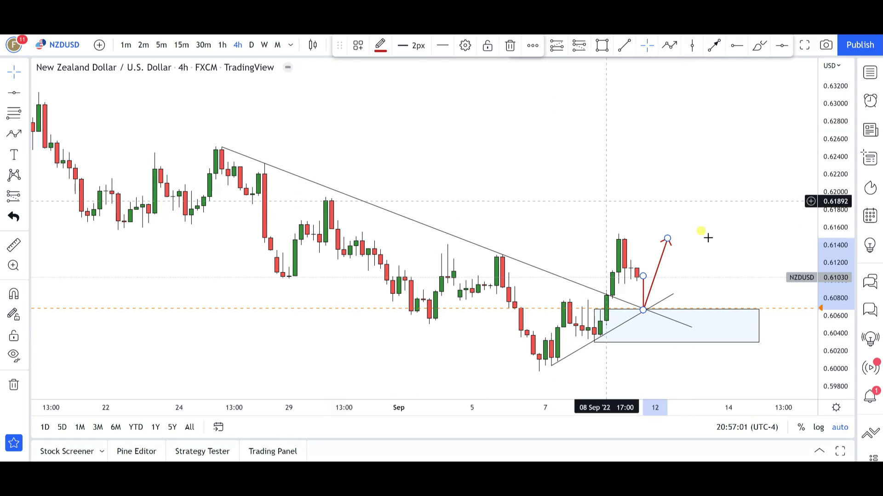
pyautogui.press('Delete')
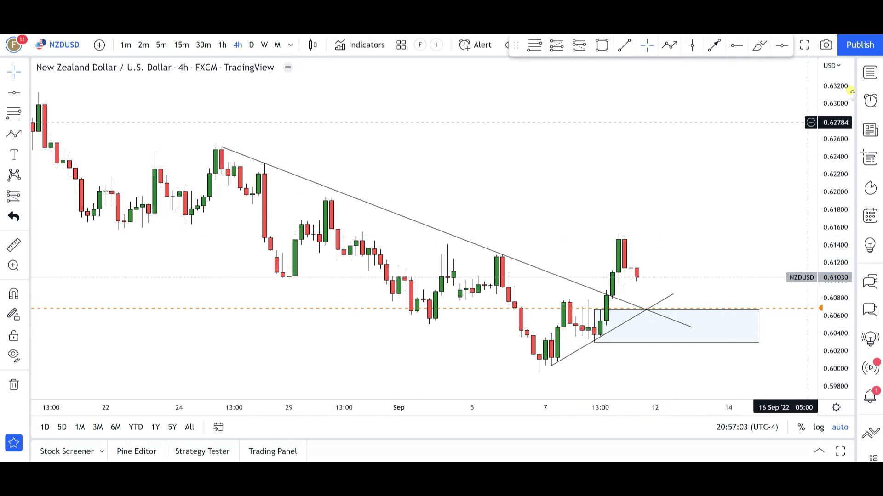
# Load the GBPUSD chart from the watchlist and inspect its trend and supply zones on the weekly timeframe.
pyautogui.click(870, 74)
pyautogui.press('Down')
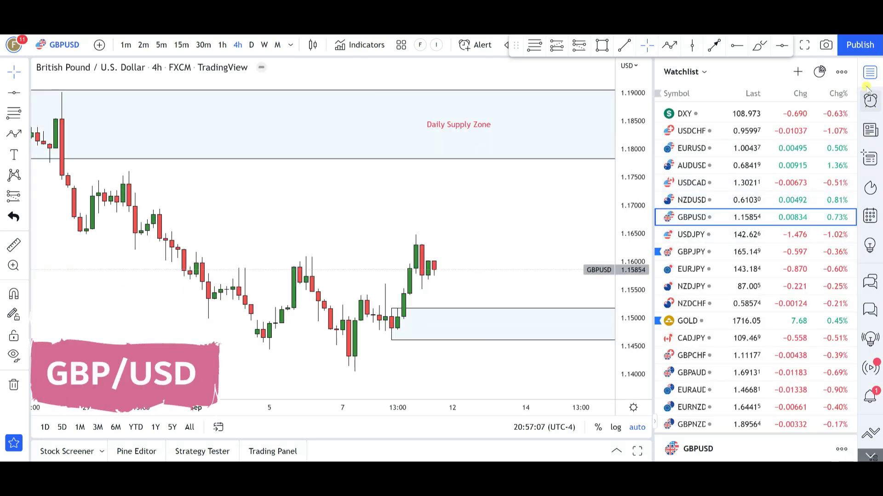
pyautogui.hotkey('alt', 'w')
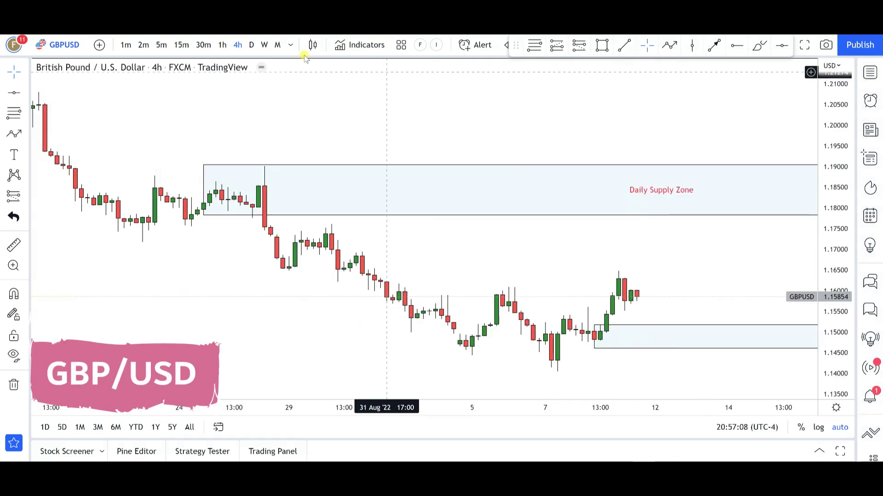
pyautogui.click(270, 48)
pyautogui.scroll(5, 570, 356)
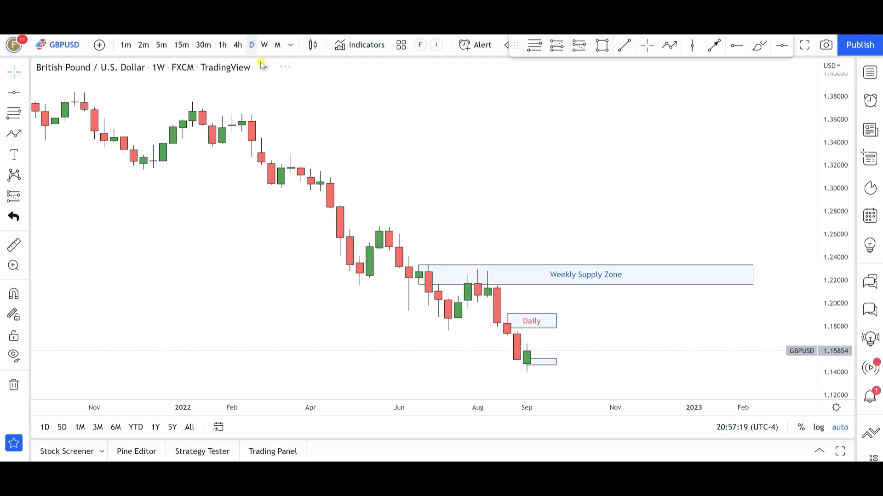
# Switch GBPUSD to the daily timeframe and examine the Daily Supply Zone and the demand zone starting on 8 September.
pyautogui.click(252, 45)
pyautogui.scroll(-3, 381, 173)
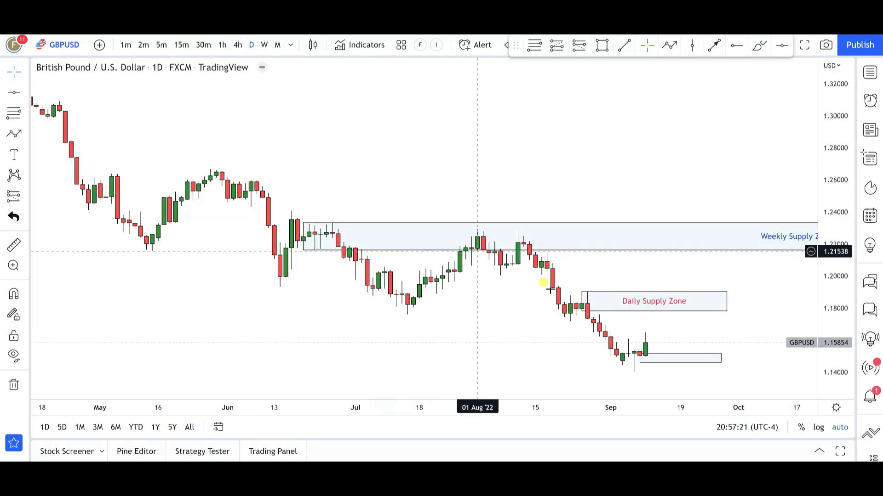
pyautogui.click(586, 296)
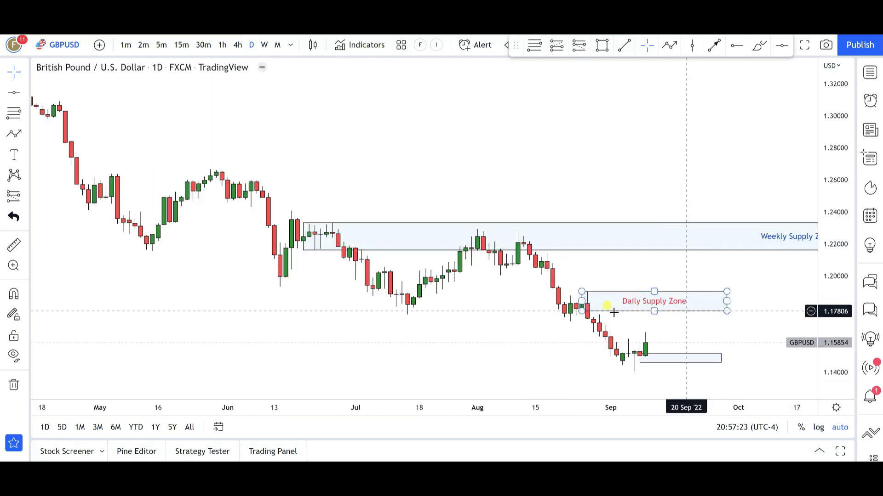
pyautogui.click(568, 315)
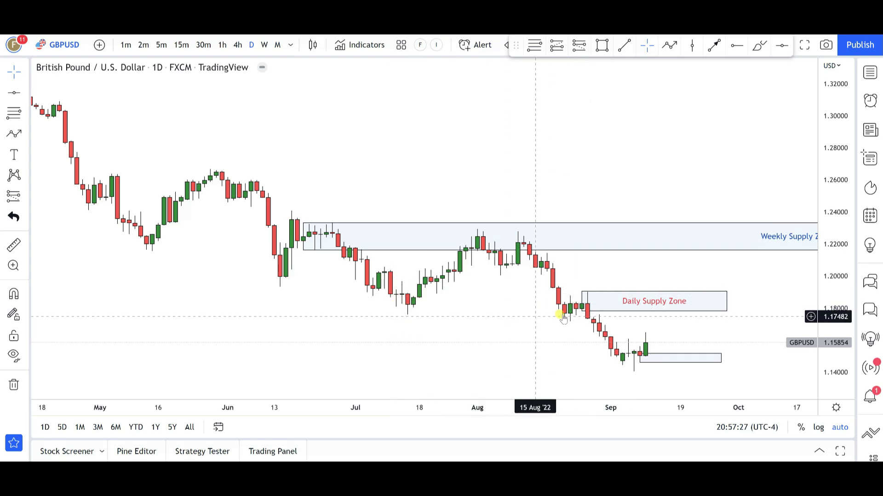
pyautogui.scroll(5, 536, 333)
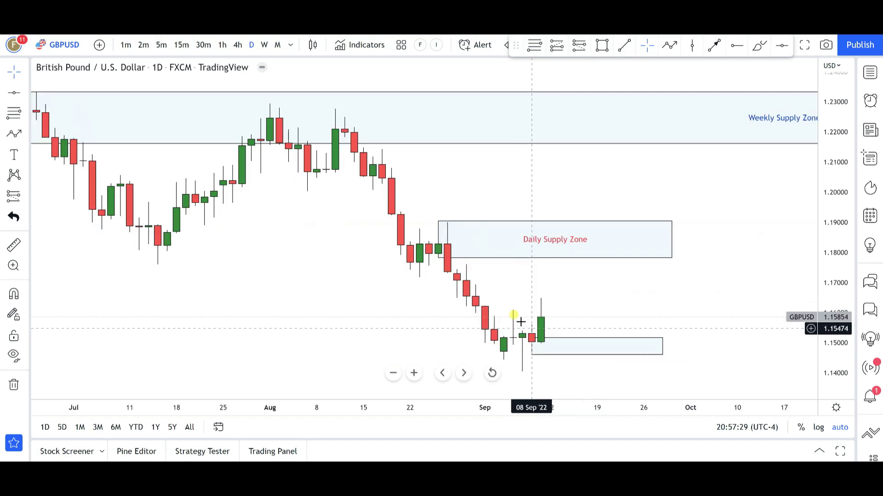
pyautogui.click(472, 334)
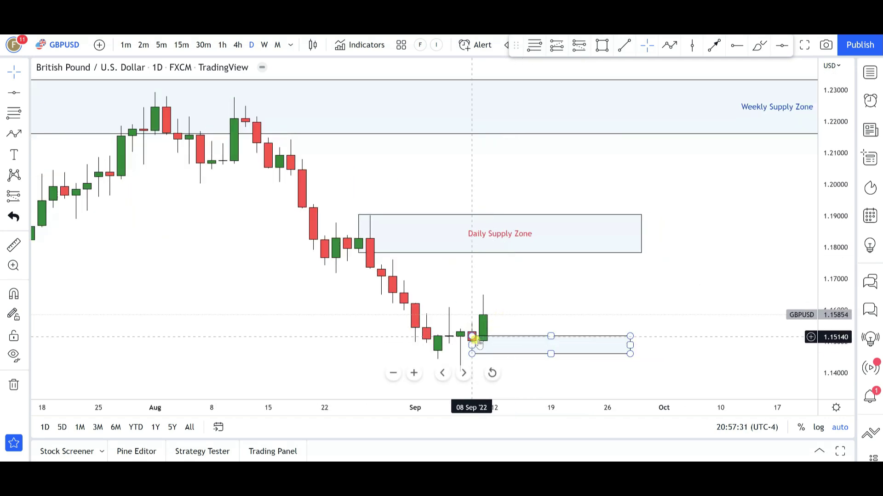
pyautogui.click(485, 348)
pyautogui.click(487, 341)
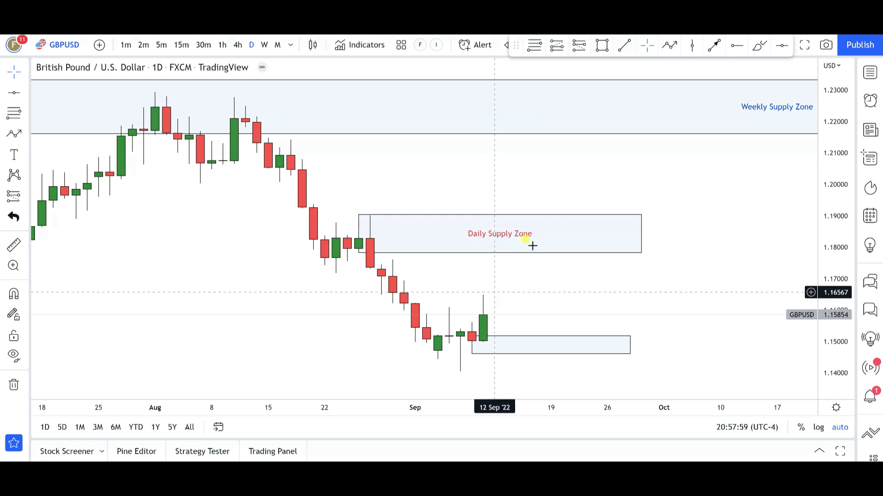
# Draw a daily GBPUSD path from about 1.158 through 1.151 and 1.180 down to about 1.137, and delete it.
pyautogui.click(669, 46)
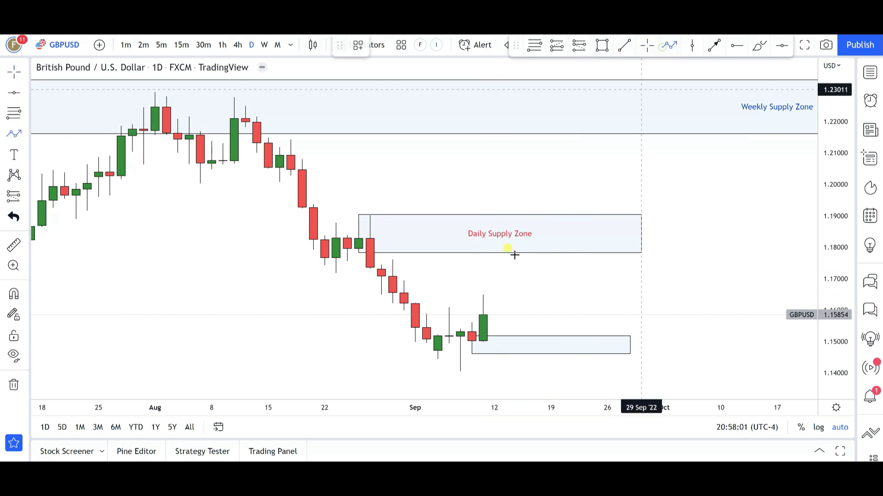
pyautogui.click(494, 316)
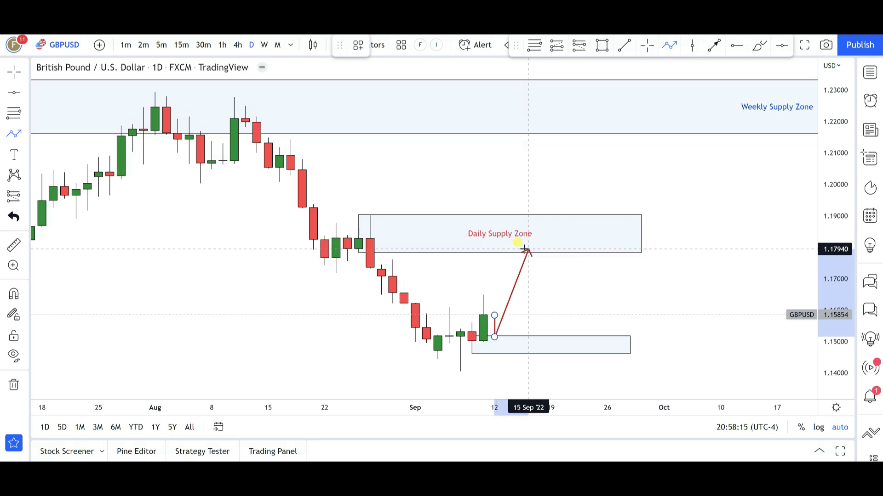
pyautogui.click(528, 247)
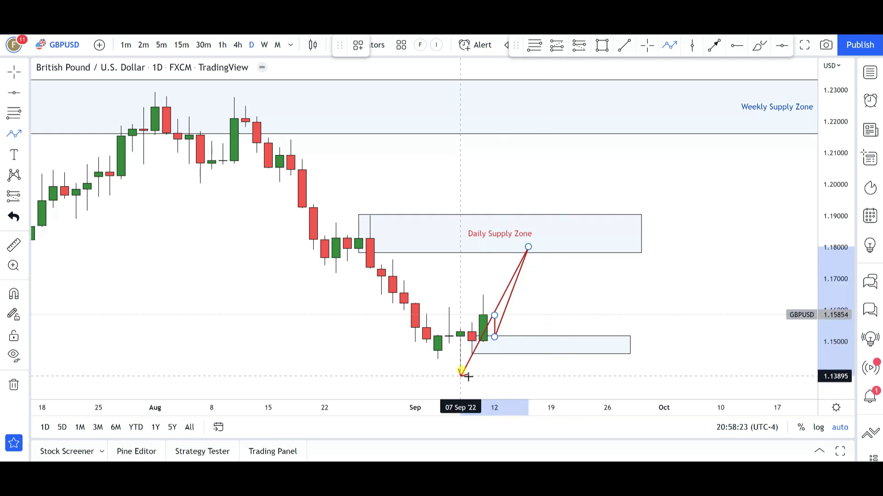
pyautogui.doubleClick(561, 384)
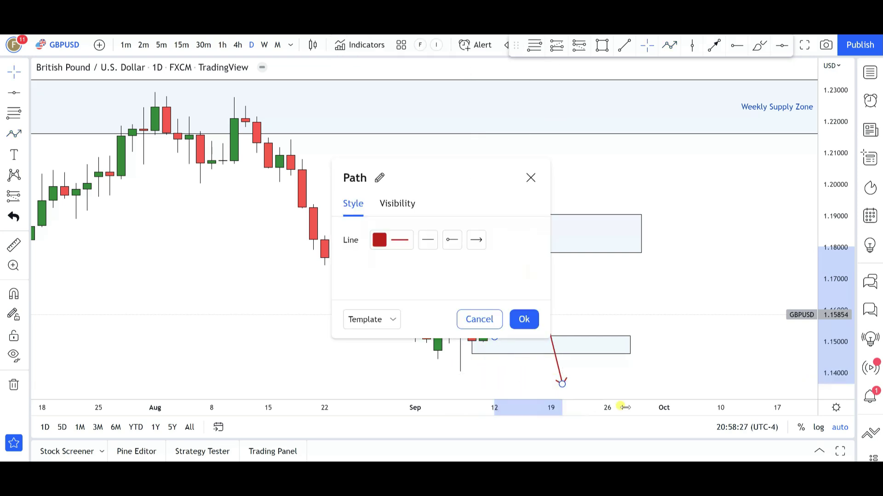
pyautogui.press('Escape')
pyautogui.write('\\')
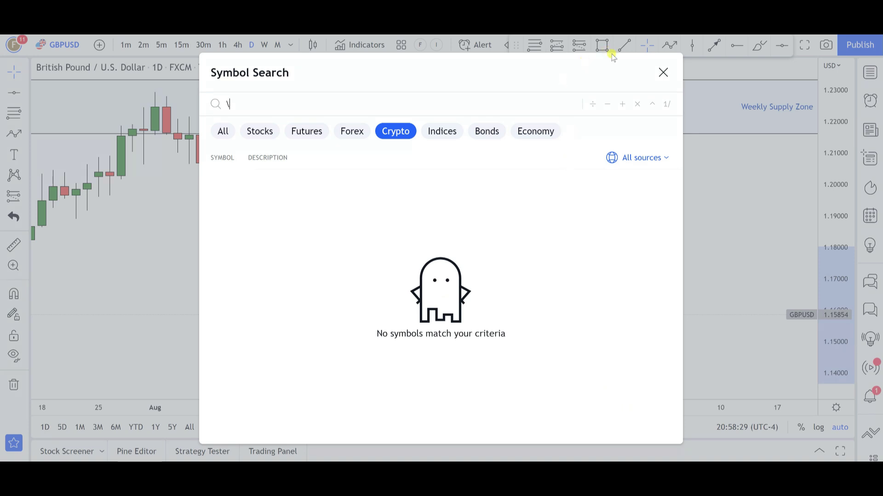
pyautogui.click(662, 73)
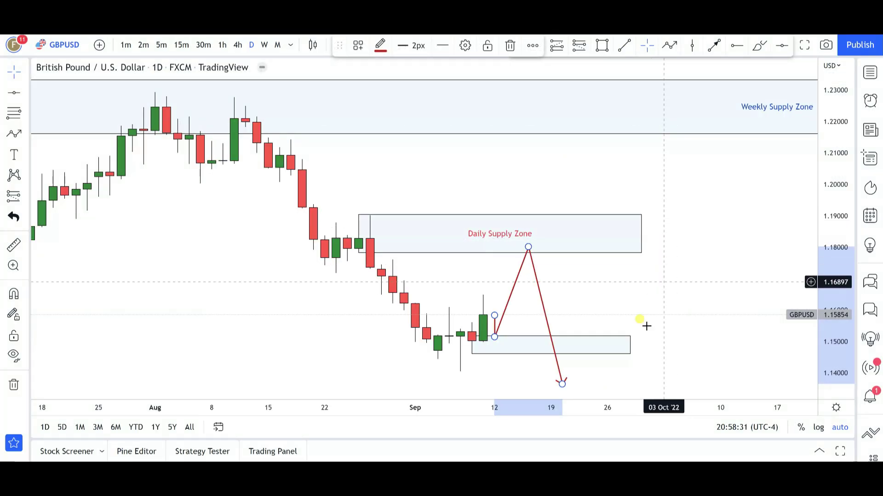
pyautogui.press('Delete')
# Switch GBPUSD to the 4-hour timeframe and inspect price above the demand zone starting on 8 September.
pyautogui.click(239, 45)
pyautogui.scroll(-5, 420, 255)
pyautogui.scroll(5, 416, 262)
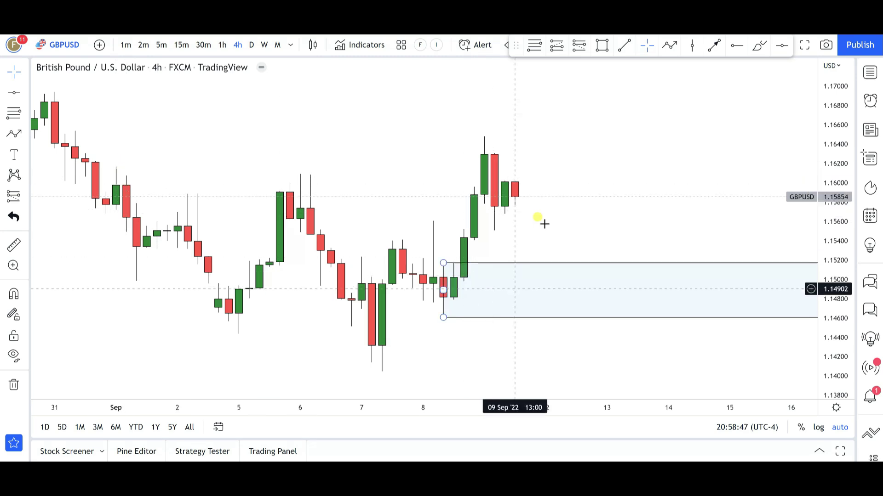
# Draw a 4-hour GBPUSD path from about 1.159 down to the demand zone's upper edge and up to about 1.169.
pyautogui.click(670, 44)
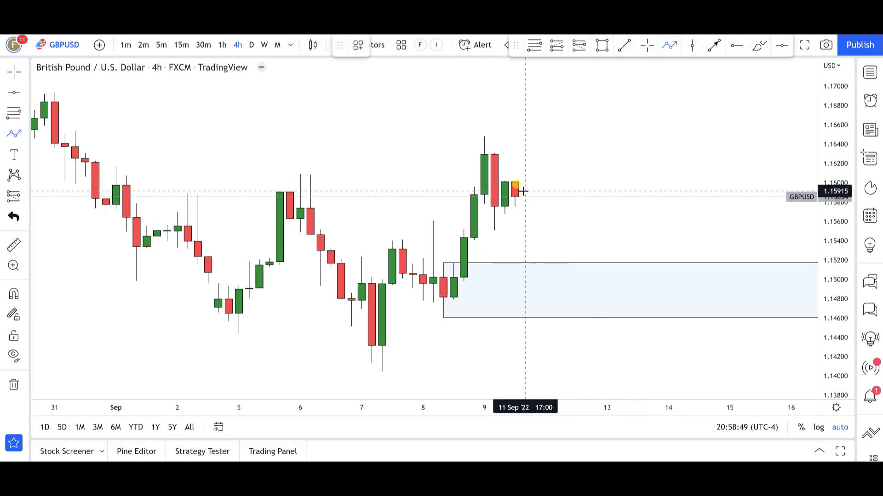
pyautogui.moveTo(532, 219); pyautogui.dragTo(546, 272)
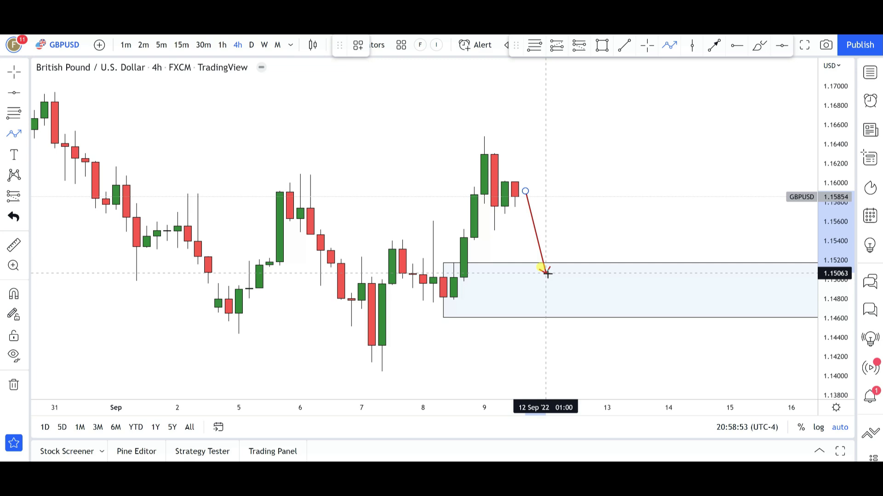
pyautogui.moveTo(546, 274); pyautogui.dragTo(550, 261)
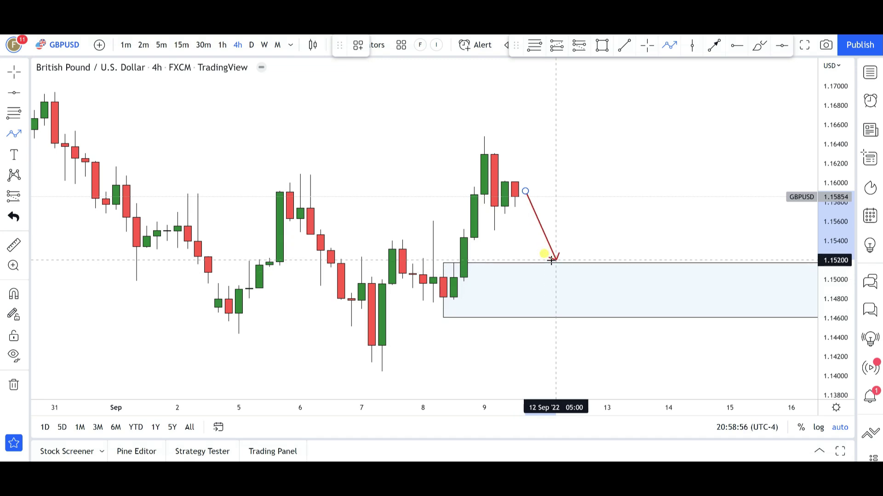
pyautogui.doubleClick(596, 98)
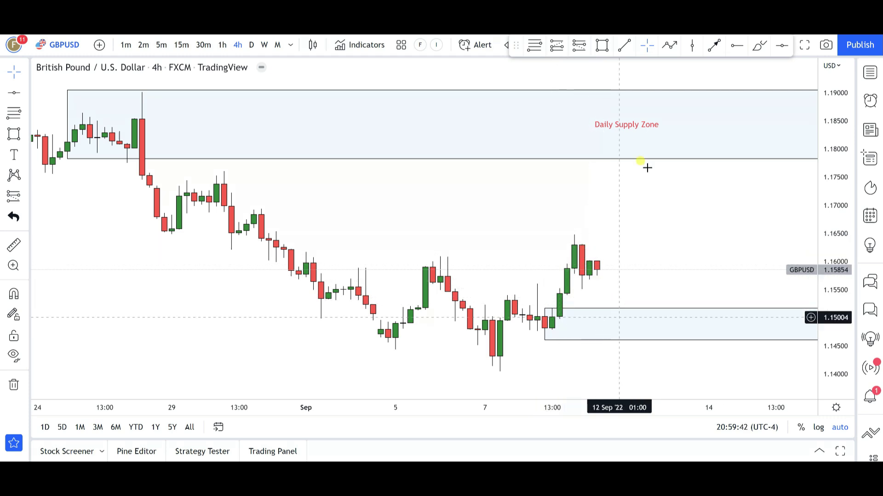
# Draw a 4-hour GBPUSD path from about 1.158 through 1.152 and 1.180 down to about 1.166, and delete it.
pyautogui.moveTo(596, 274); pyautogui.dragTo(621, 316)
pyautogui.click(620, 308)
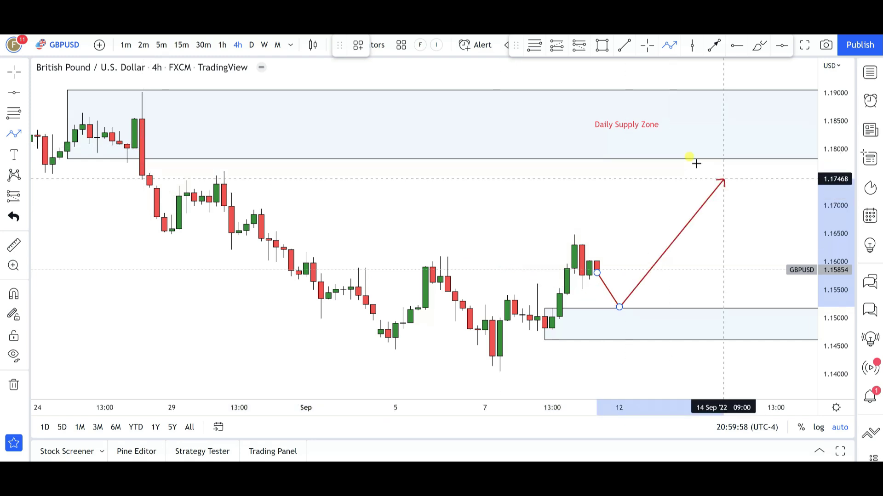
pyautogui.click(664, 150)
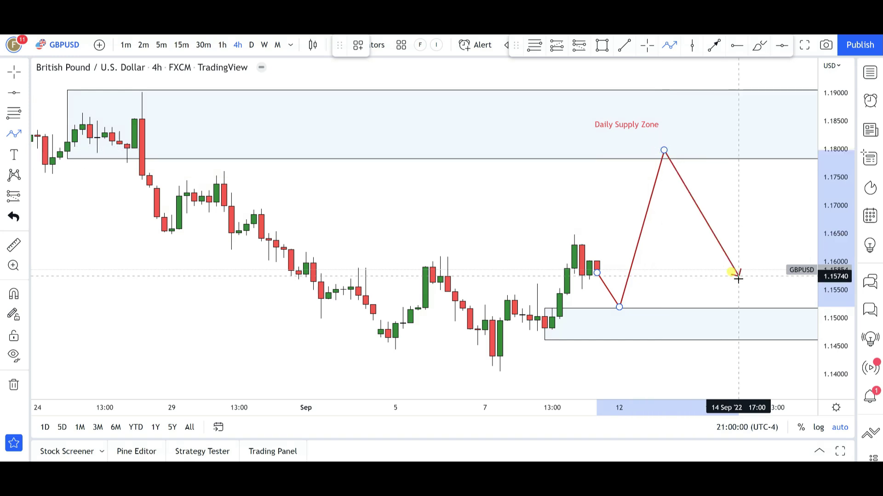
pyautogui.doubleClick(694, 228)
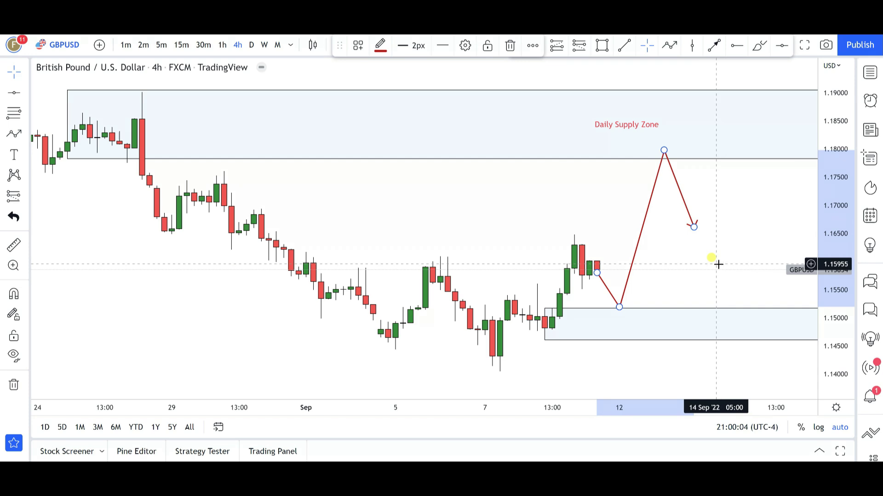
pyautogui.press('Delete')
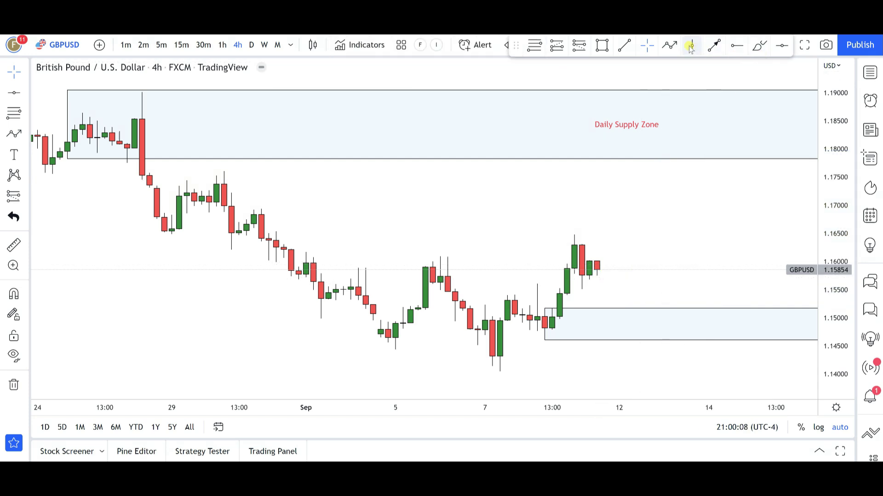
# Draw a GBPUSD path breaking below the demand zone, from about 1.159 through 1.142 and 1.150 to about 1.142, and delete it.
pyautogui.click(604, 268)
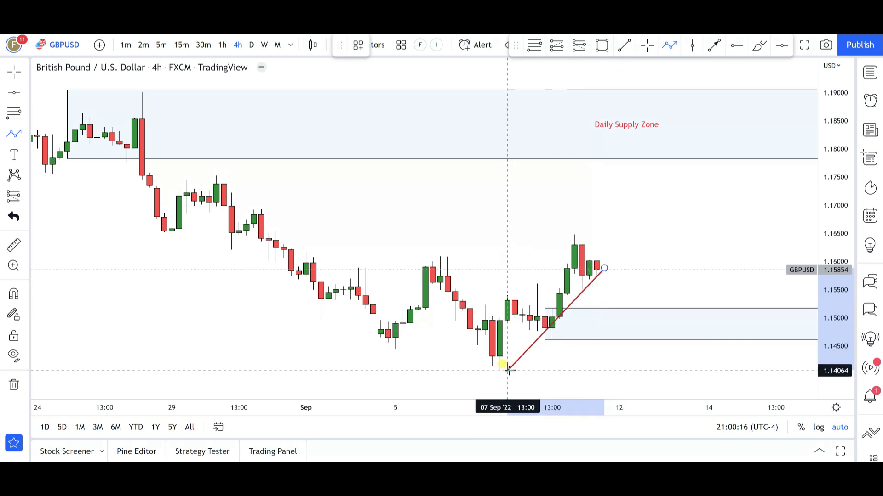
pyautogui.click(634, 366)
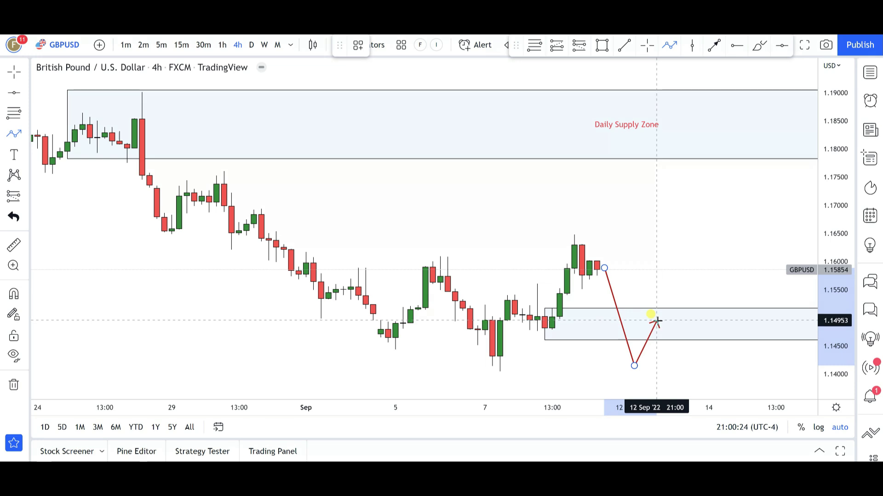
pyautogui.click(656, 321)
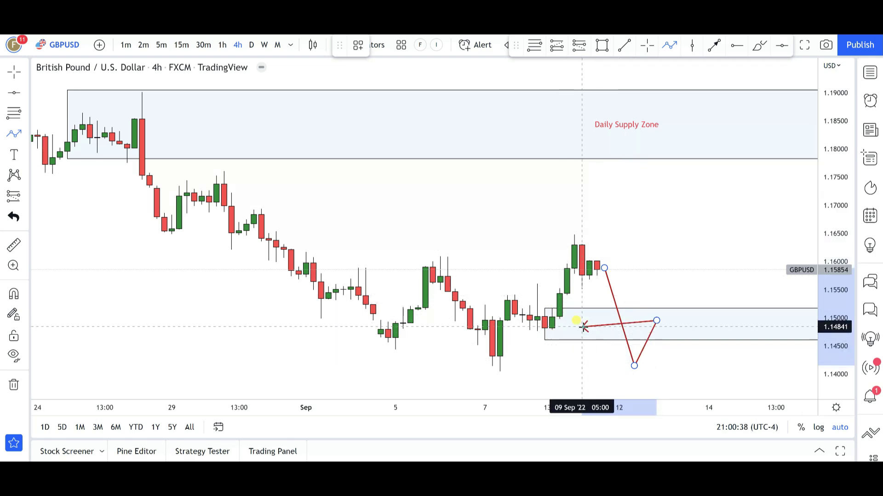
pyautogui.doubleClick(671, 363)
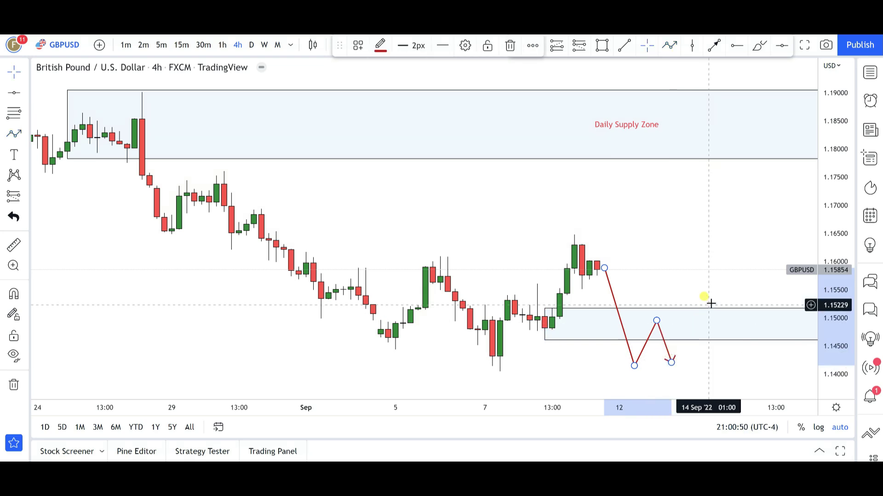
pyautogui.press('Delete')
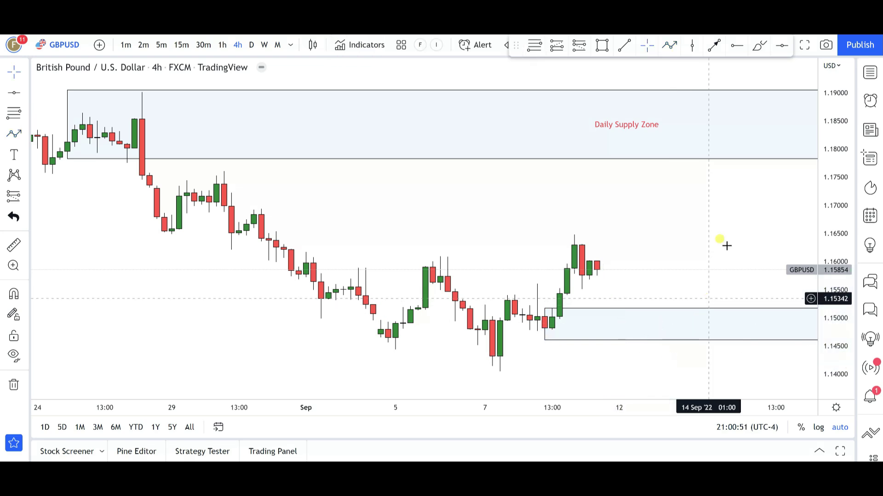
# Load the USDJPY chart from the watchlist and inspect its trend on the weekly timeframe.
pyautogui.click(873, 72)
pyautogui.click(754, 239)
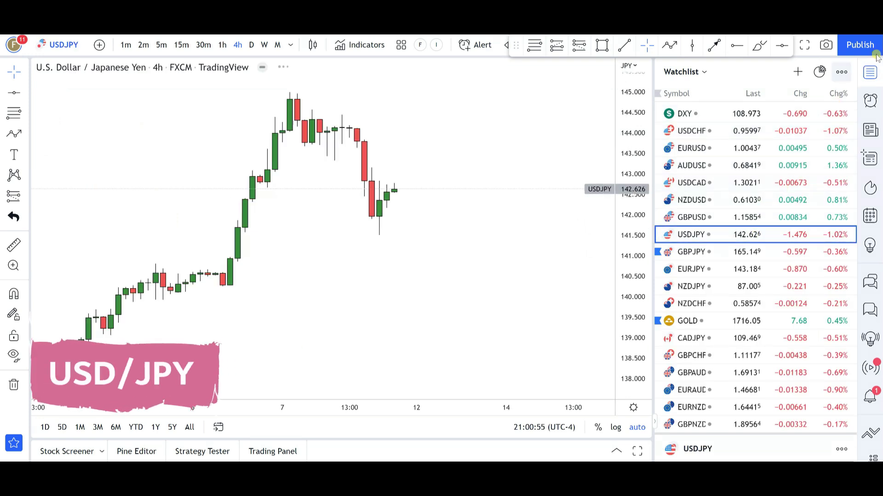
pyautogui.click(869, 72)
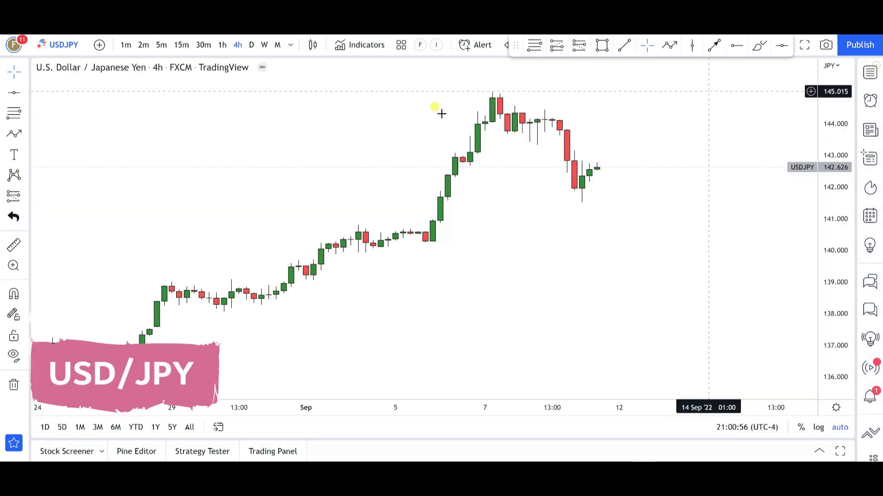
pyautogui.click(267, 45)
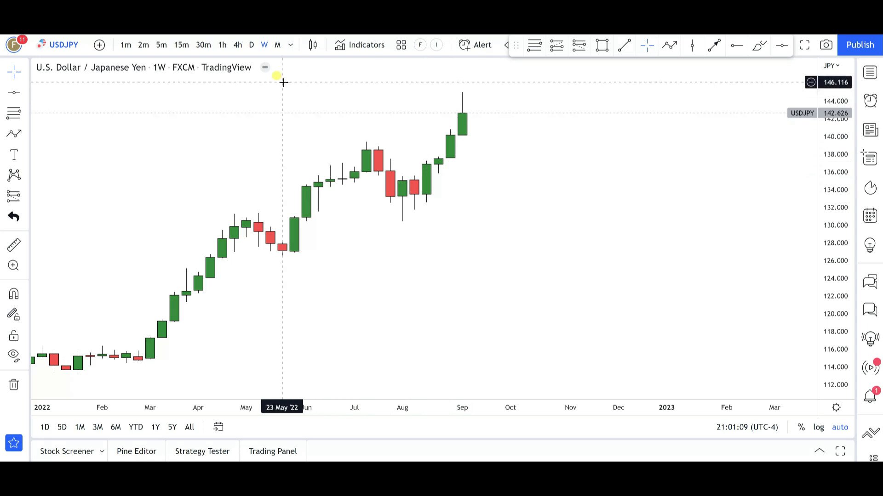
pyautogui.scroll(-2, 453, 223)
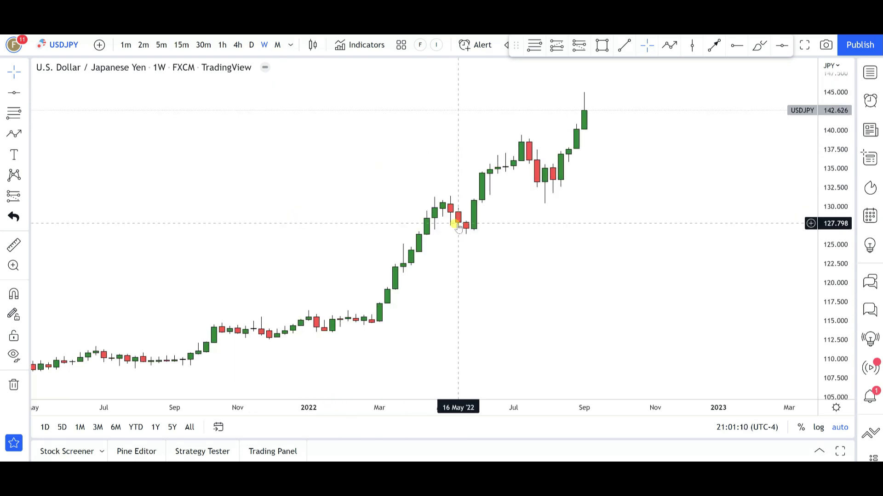
# Switch USDJPY to the daily timeframe and examine the price action from April to September.
pyautogui.click(254, 46)
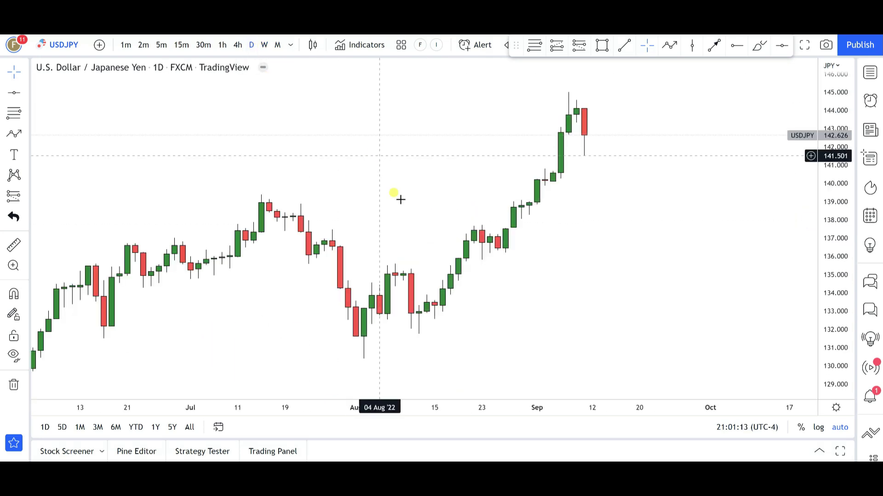
pyautogui.scroll(-1, 472, 191)
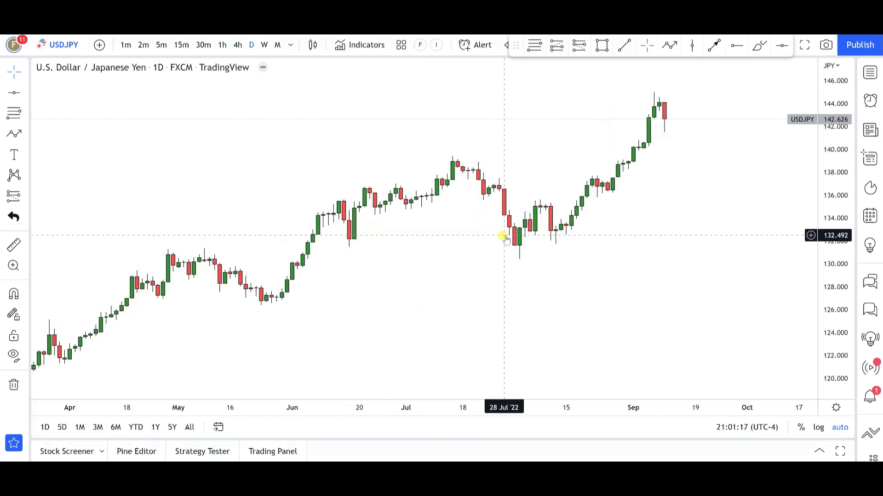
pyautogui.scroll(4, 565, 250)
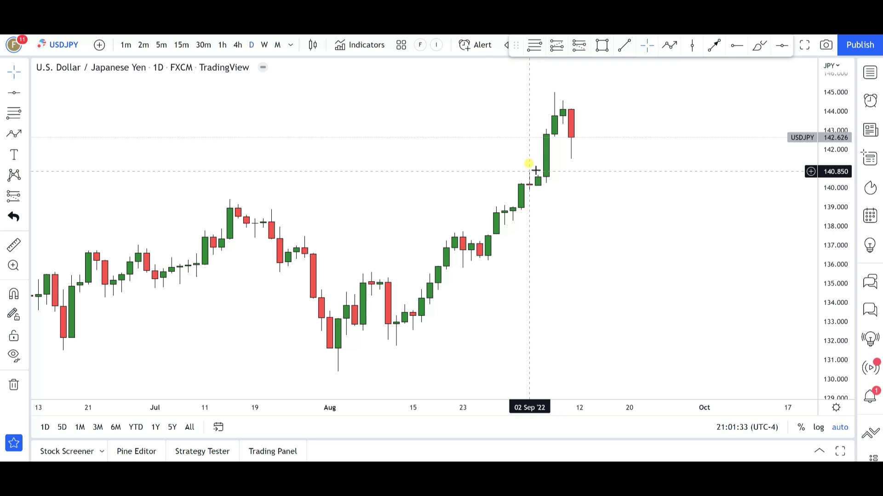
# Draw a daily USDJPY path from about 142.6 down to 140.3 and up to about 146.4, and delete it.
pyautogui.click(670, 46)
pyautogui.click(579, 138)
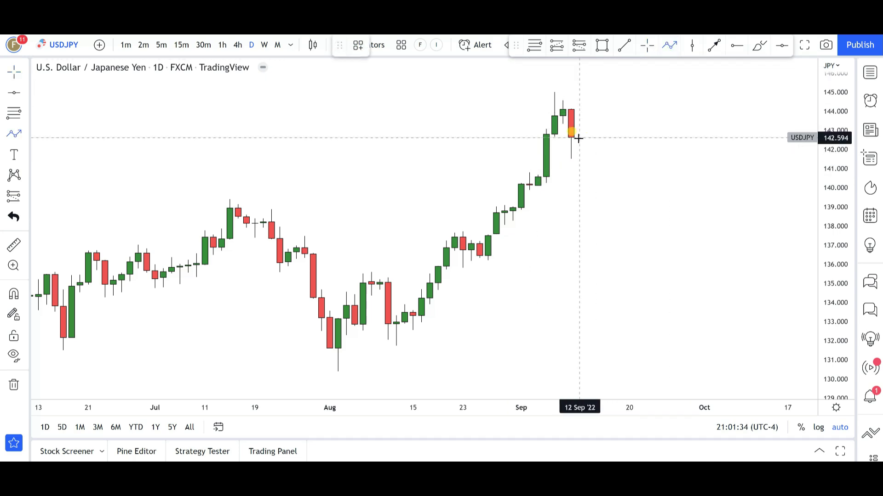
pyautogui.click(587, 183)
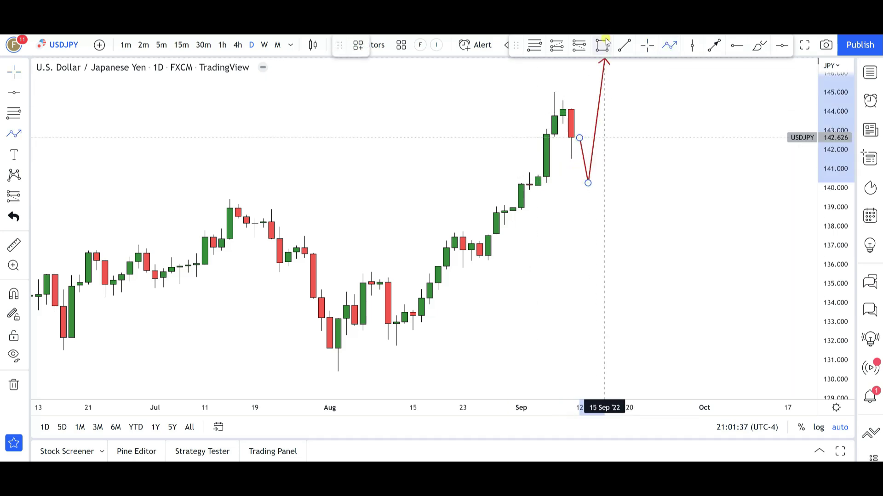
pyautogui.doubleClick(604, 66)
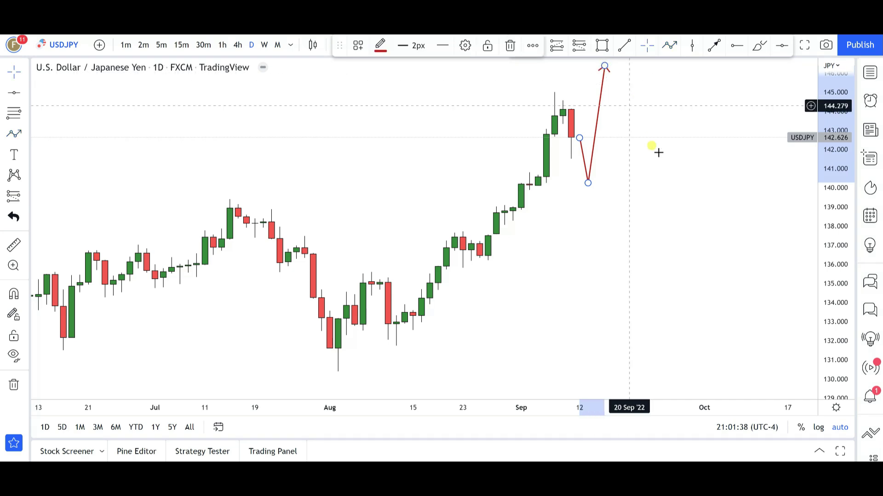
pyautogui.press('Delete')
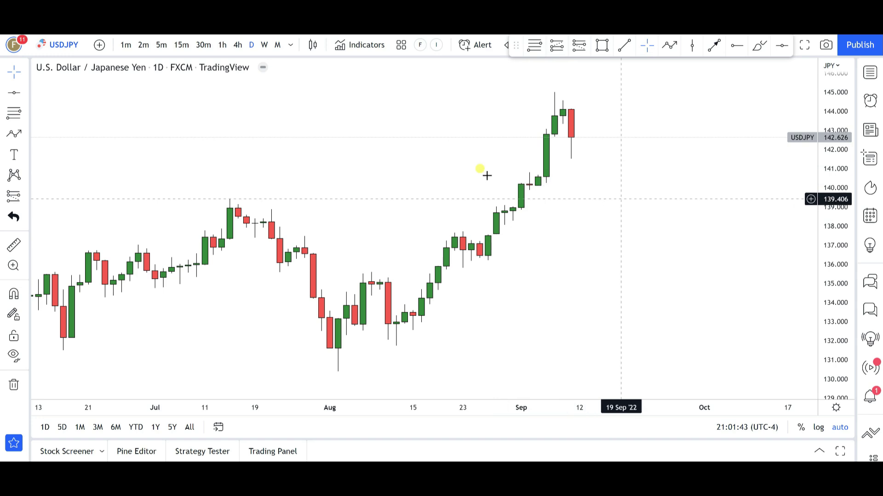
# On the 4-hour timeframe, draw a USDJPY path from about 142.8 through 139.0, 140.4 and 139.6 up to about 145.3, and delete it.
pyautogui.click(237, 45)
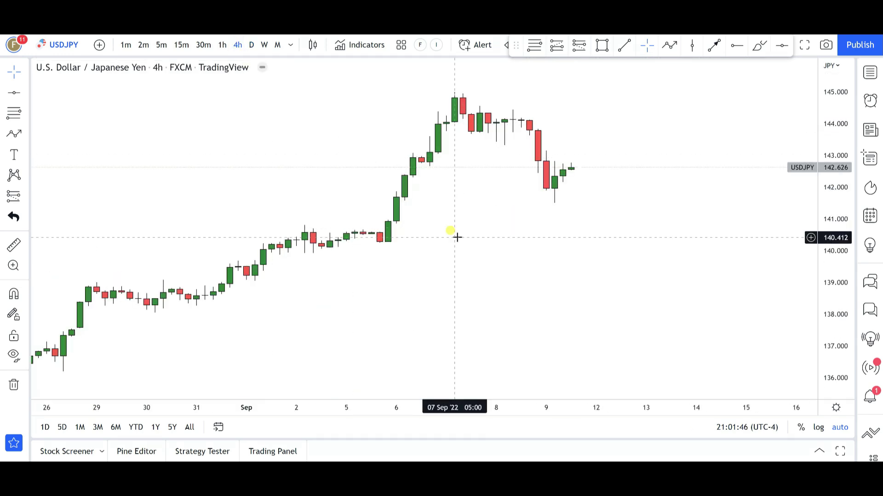
pyautogui.scroll(3, 460, 202)
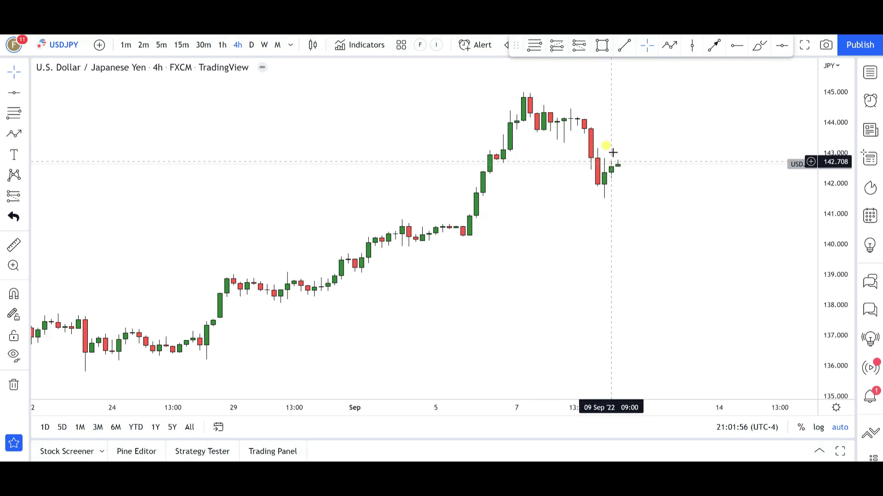
pyautogui.click(667, 46)
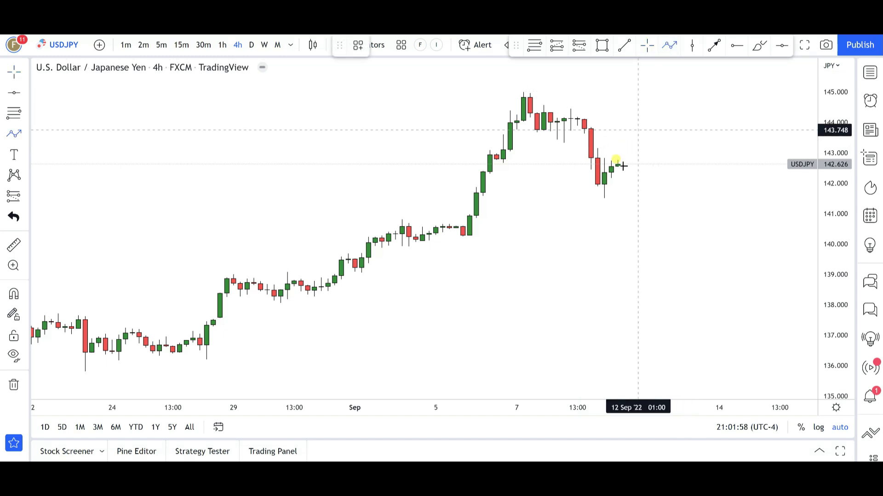
pyautogui.click(624, 158)
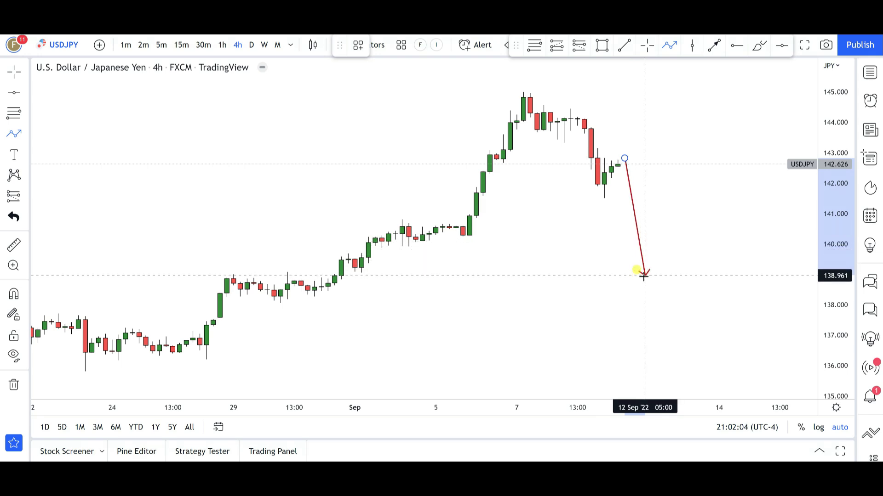
pyautogui.click(644, 276)
pyautogui.click(658, 232)
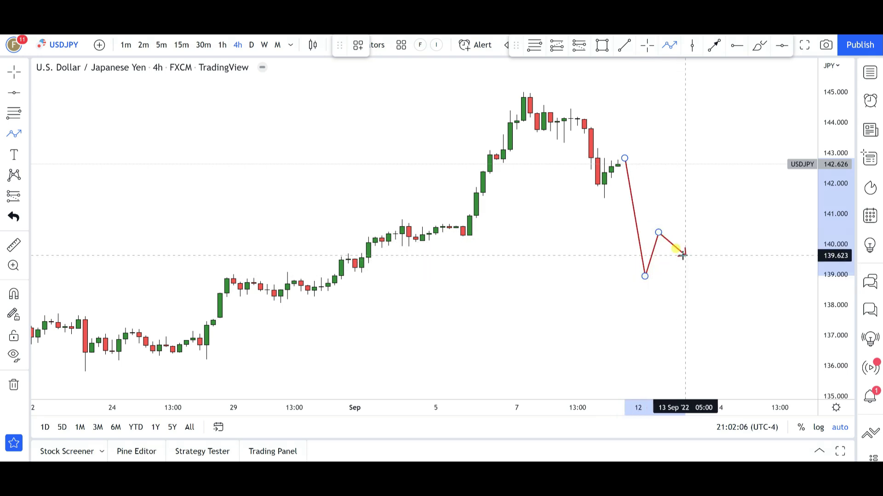
pyautogui.click(684, 255)
pyautogui.click(712, 84)
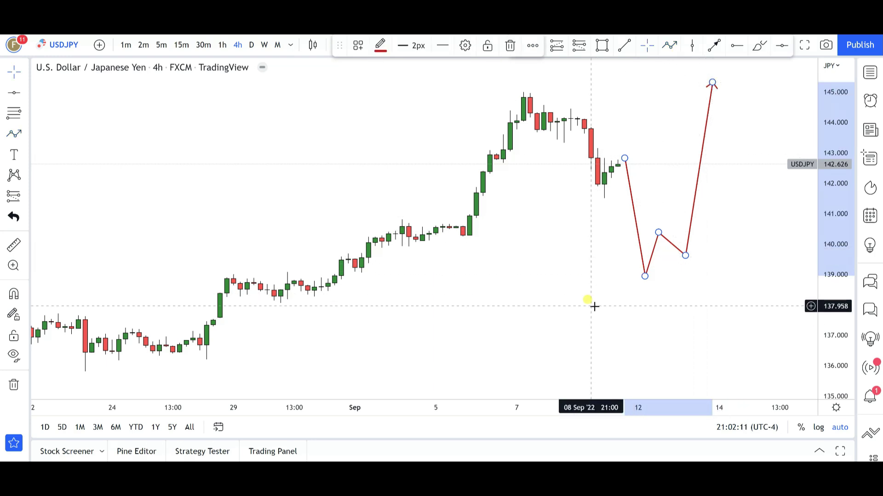
pyautogui.press('Delete')
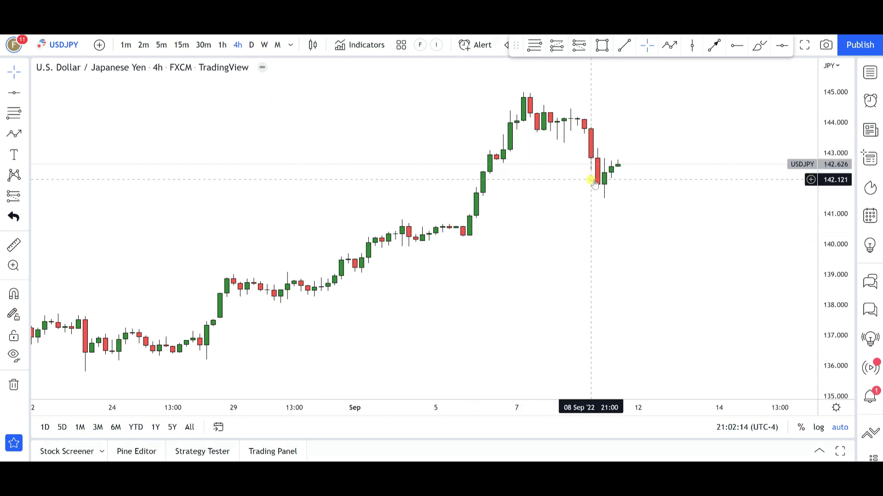
# On the 1-hour USDJPY timeframe, draw a rectangular supply zone from 9 September 01:00 between about 143.16 and 142.70.
pyautogui.click(223, 48)
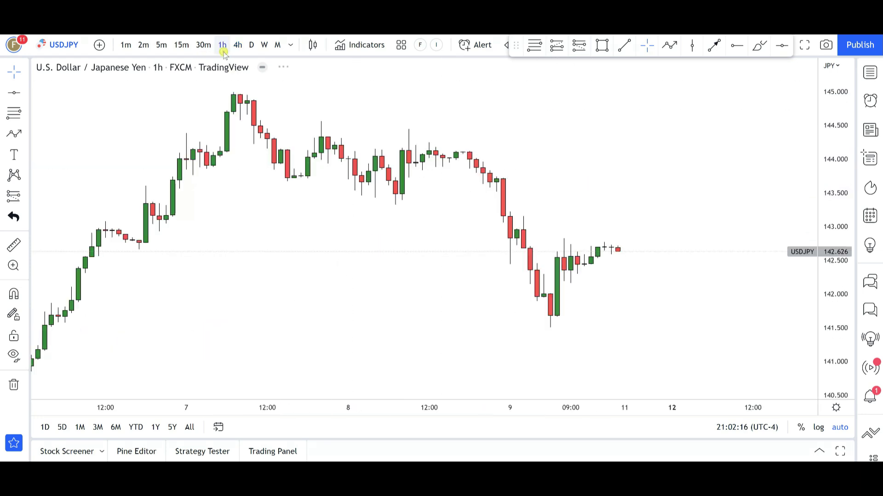
pyautogui.scroll(-3, 326, 154)
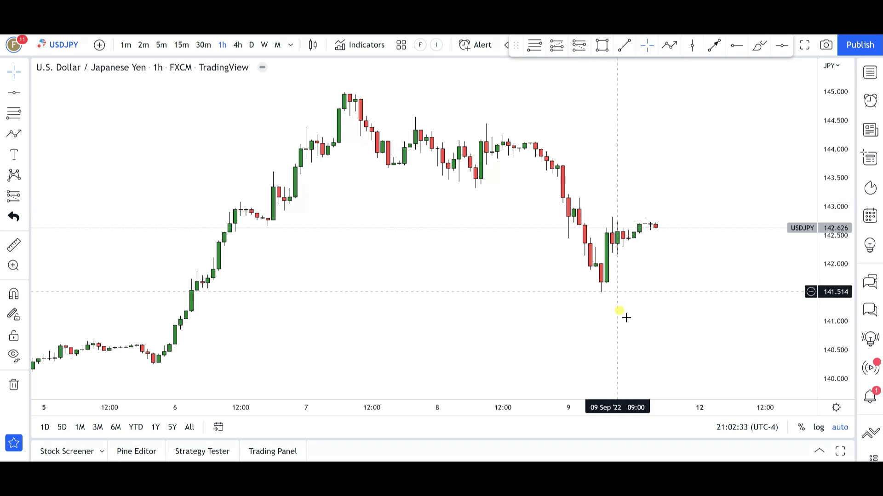
pyautogui.click(602, 45)
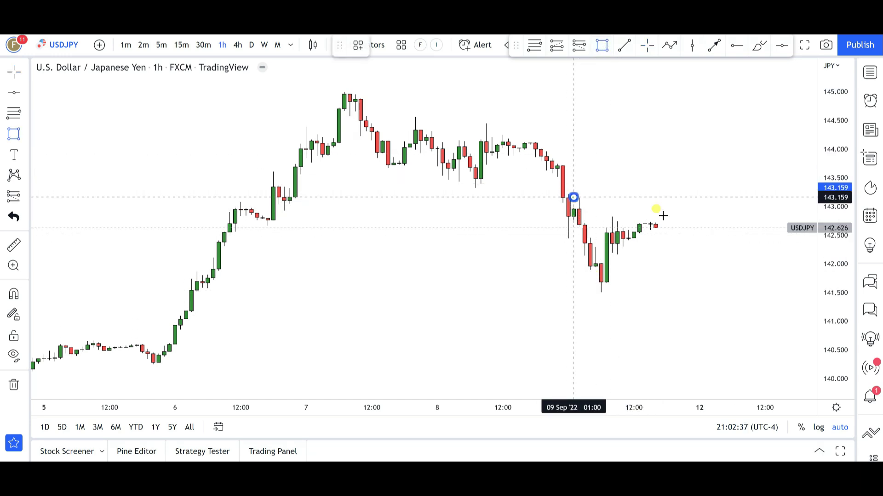
pyautogui.click(748, 223)
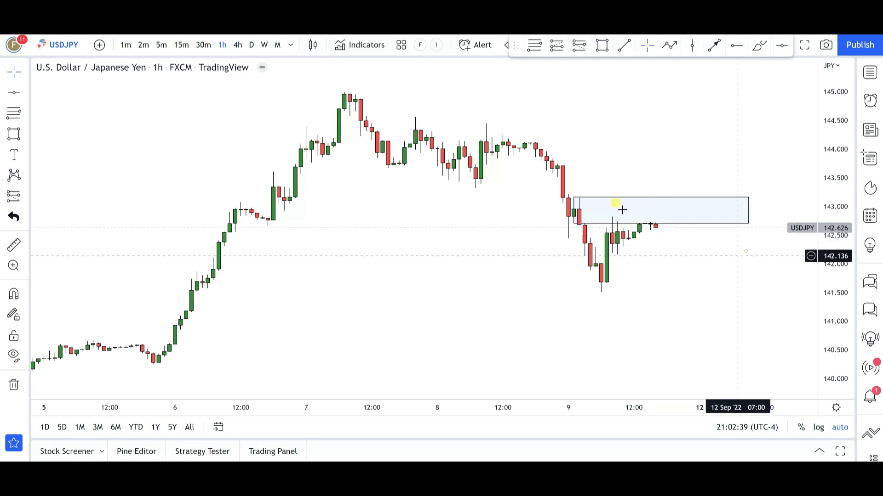
# Draw a 1-hour USDJPY path from about 141.5 through 142.9, 140.0, 141.0 and 140.4 up to about 144.9, and delete it.
pyautogui.click(667, 44)
pyautogui.click(601, 295)
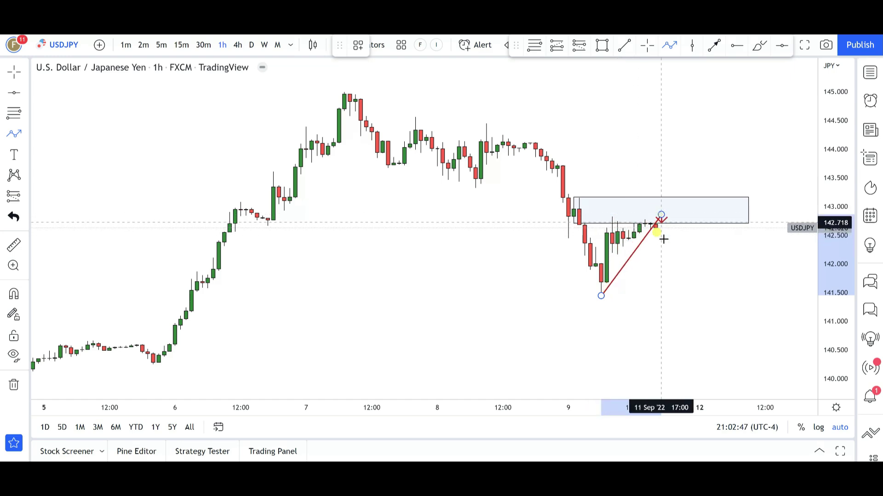
pyautogui.click(704, 377)
pyautogui.click(726, 324)
pyautogui.click(747, 357)
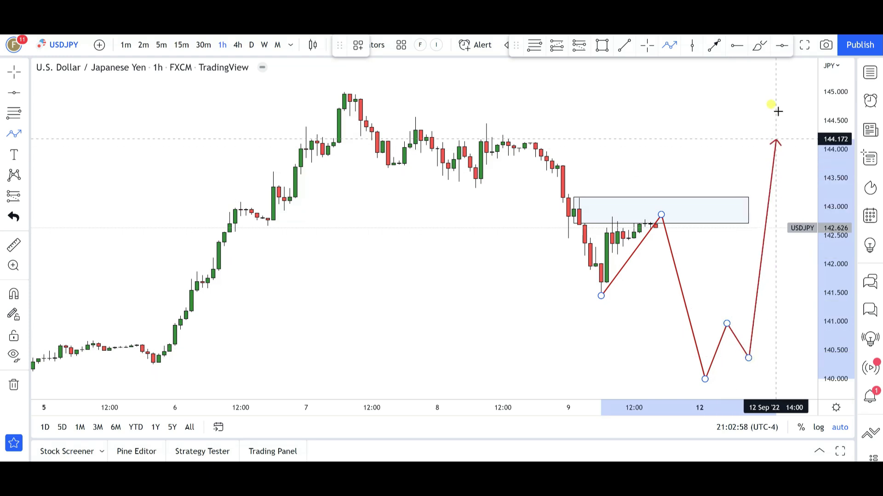
pyautogui.doubleClick(777, 97)
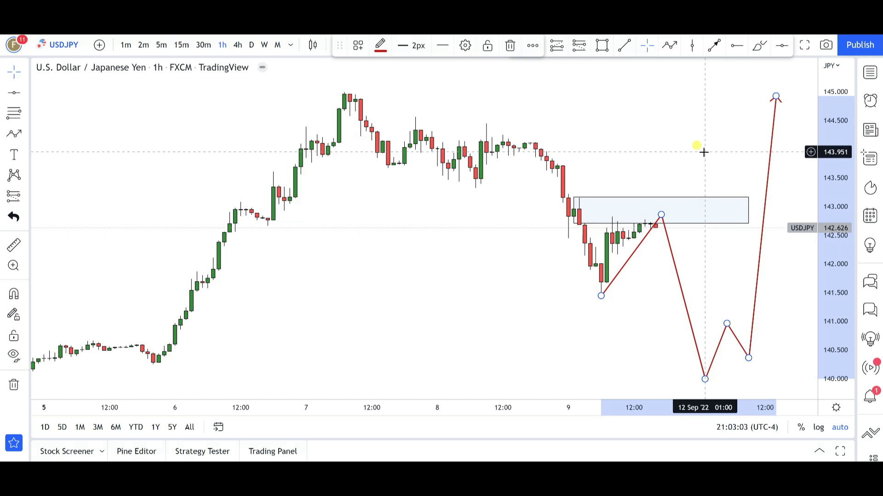
pyautogui.press('Delete')
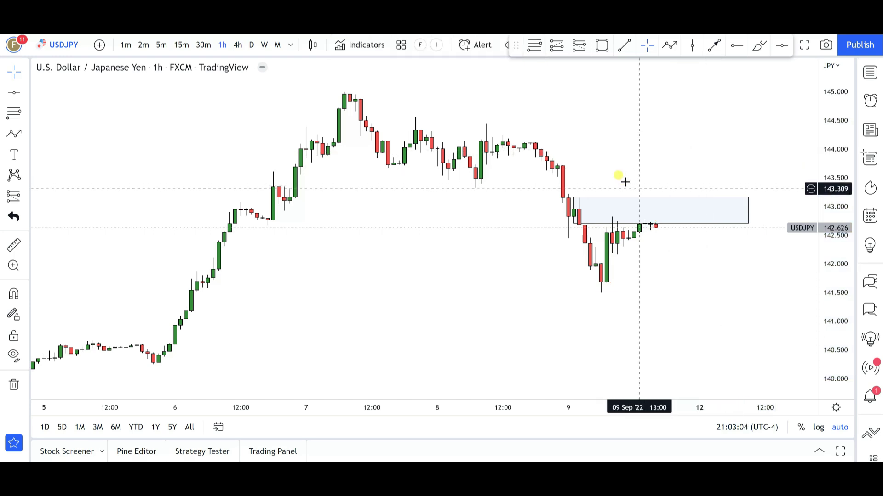
# Draw an alternative bullish USDJPY path from about 142.6 through 145.0 and 143.9 up to about 145.4, and delete it.
pyautogui.click(668, 45)
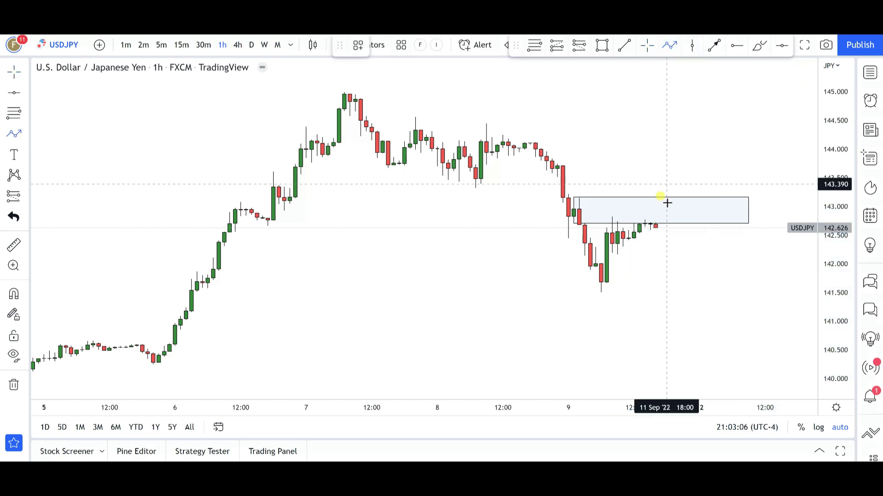
pyautogui.click(661, 227)
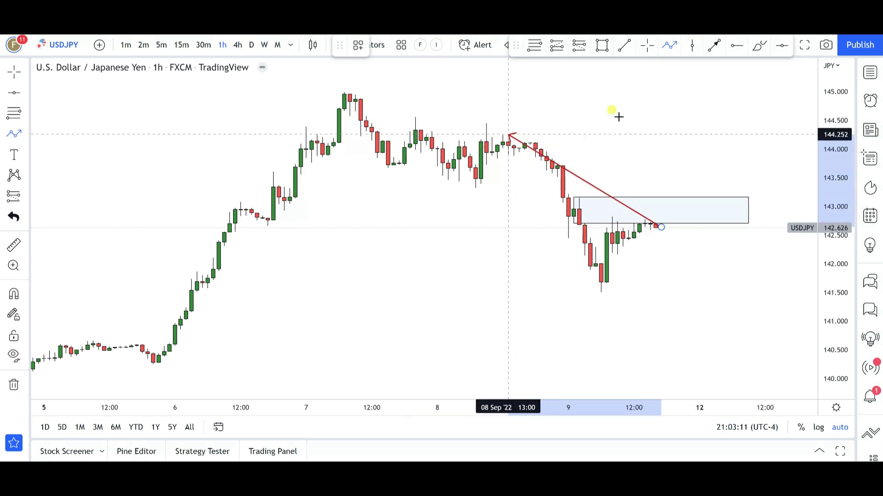
pyautogui.click(683, 91)
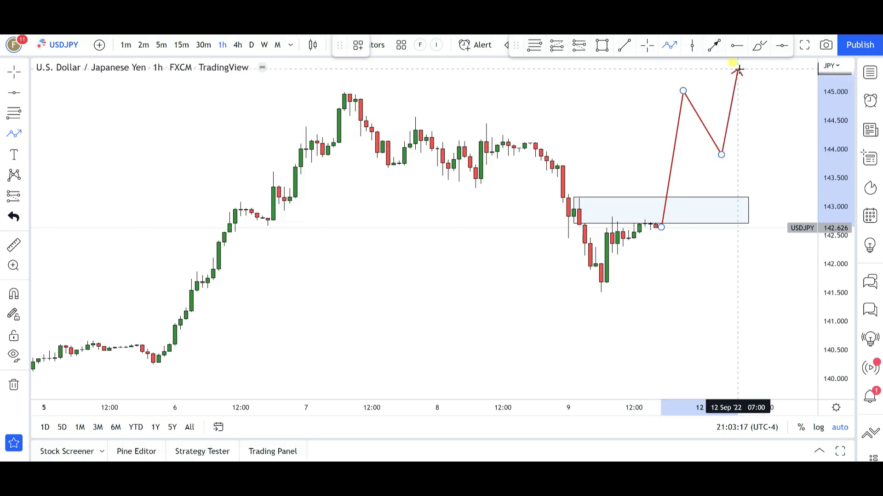
pyautogui.doubleClick(737, 69)
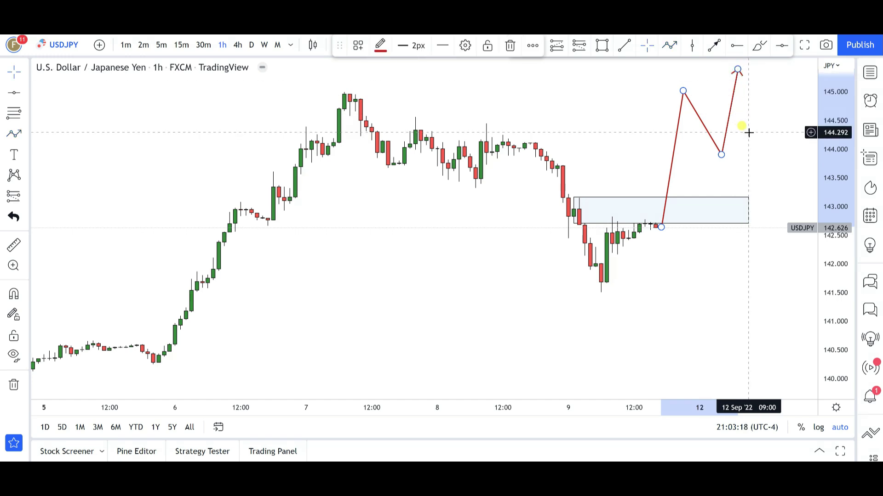
pyautogui.press('Delete')
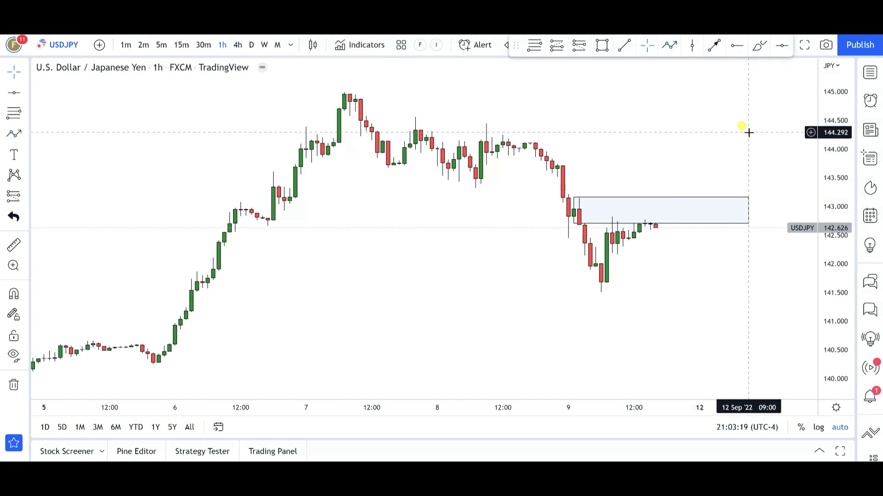
# Load GBPJPY from the watchlist and examine its latest candles and the existing zone on the weekly timeframe.
pyautogui.click(864, 70)
pyautogui.click(756, 253)
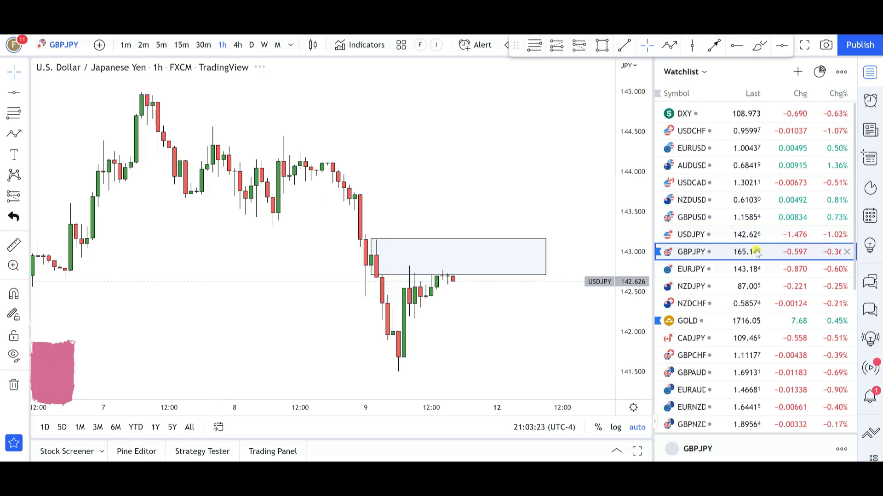
pyautogui.click(864, 70)
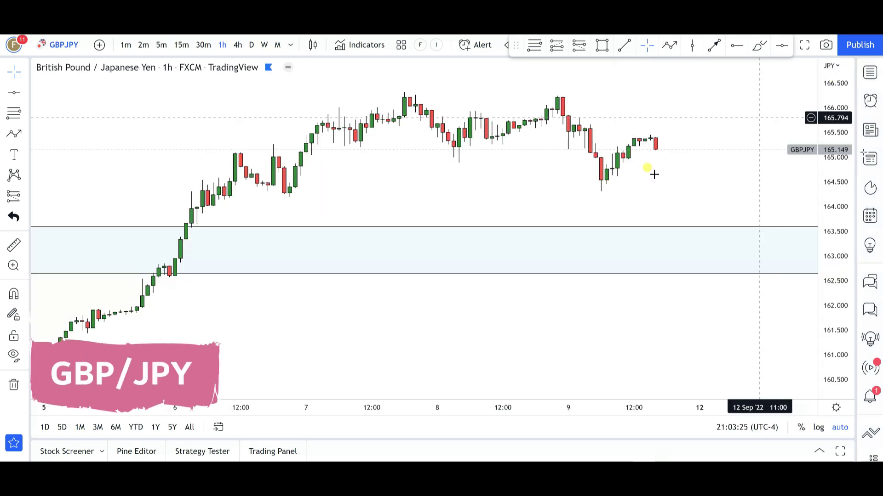
pyautogui.click(266, 46)
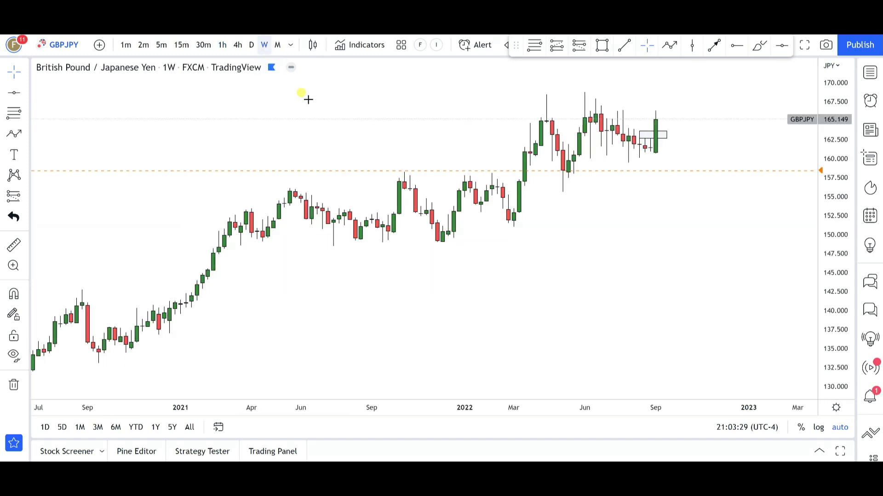
pyautogui.scroll(5, 503, 230)
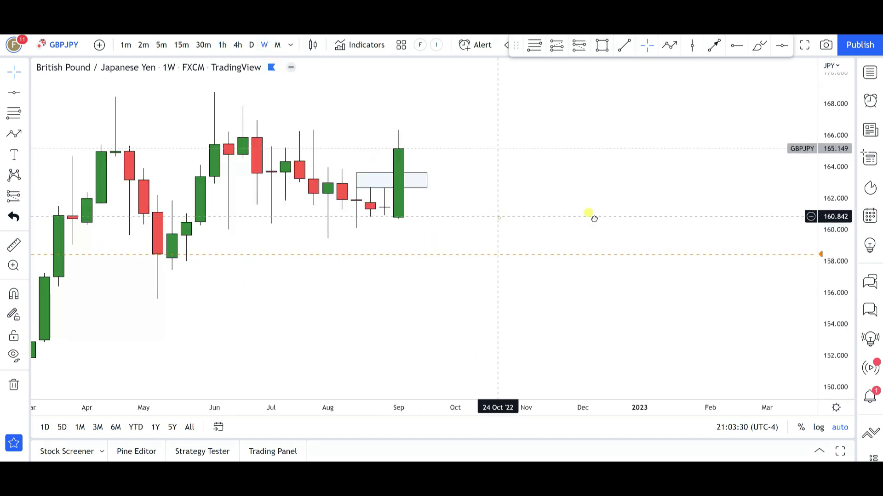
pyautogui.moveTo(593, 218); pyautogui.dragTo(593, 218)
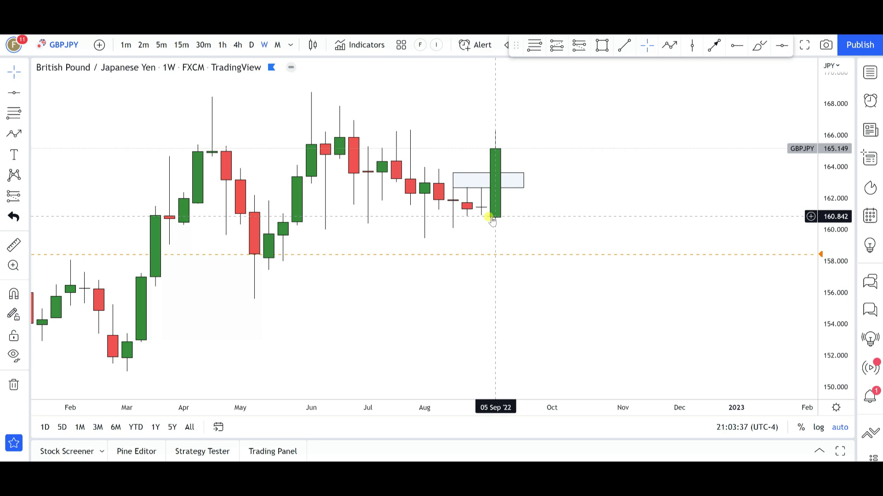
pyautogui.click(489, 186)
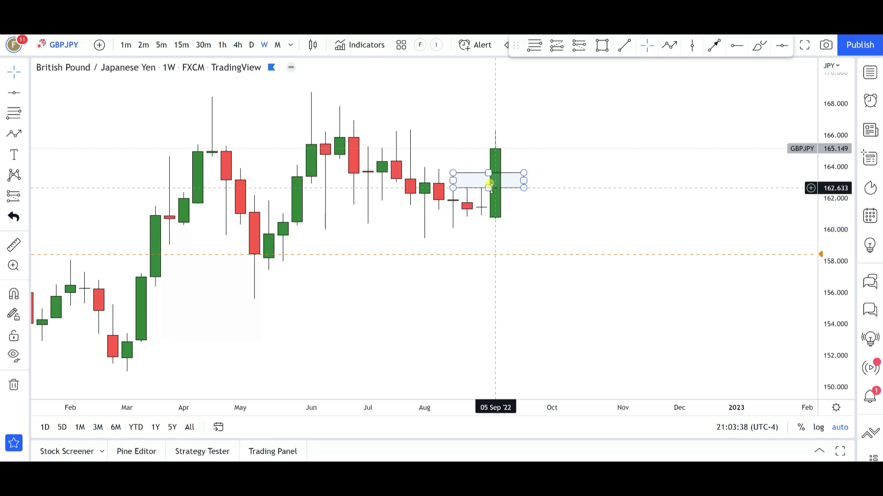
pyautogui.click(491, 210)
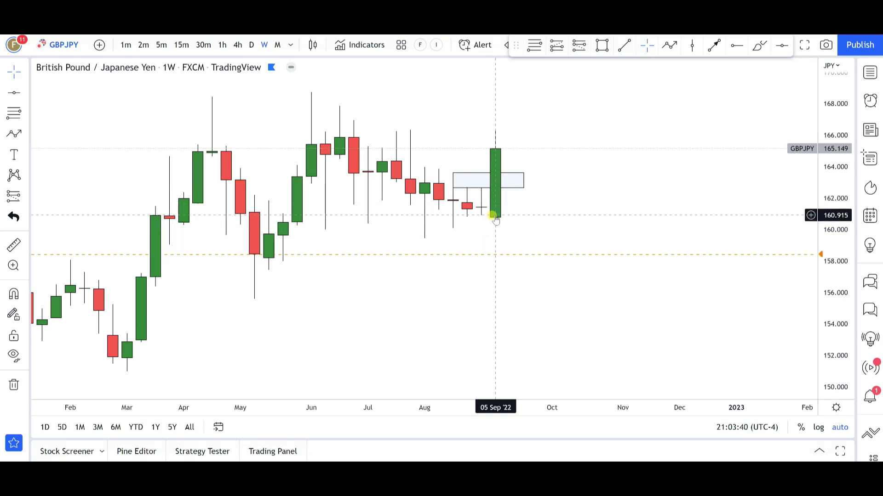
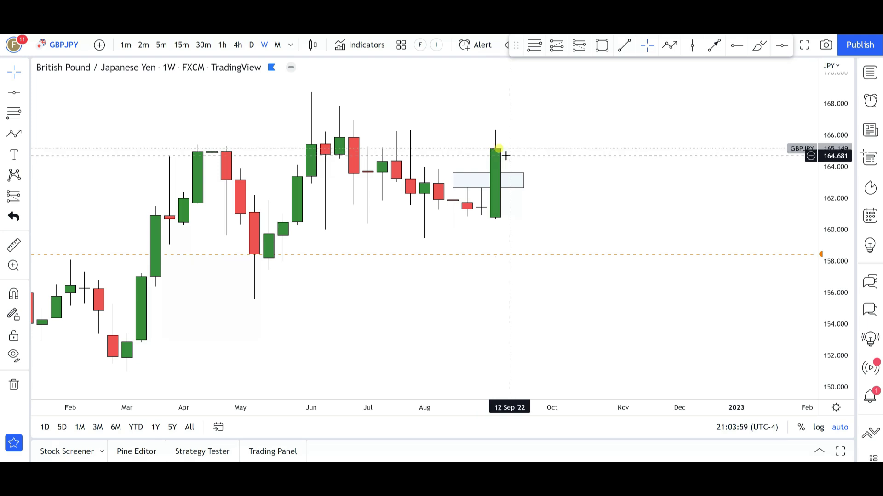
# Draw a weekly GBPJPY path from about 165.0 down into the zone at 163.4 and up to about 168.8, and delete it.
pyautogui.click(669, 46)
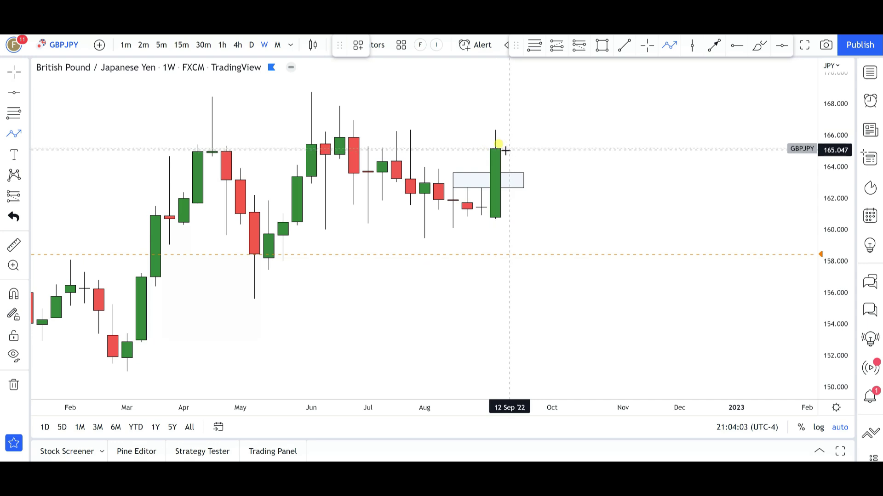
pyautogui.moveTo(505, 150); pyautogui.dragTo(508, 174)
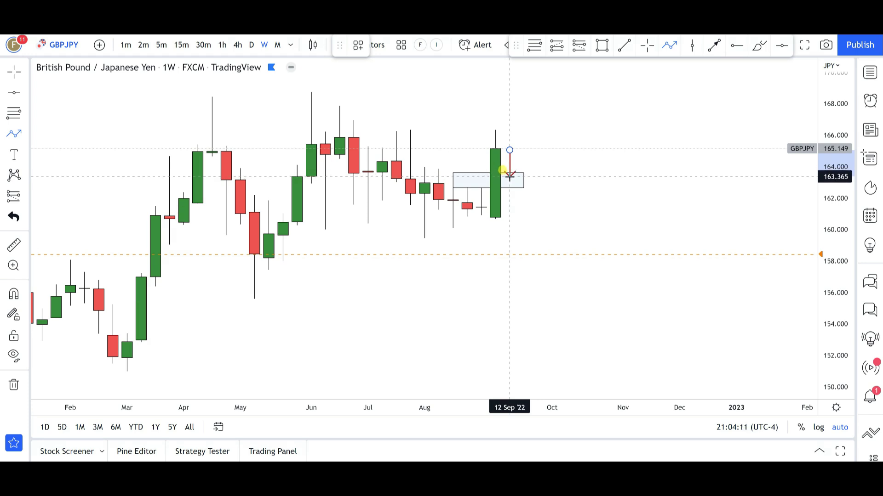
pyautogui.click(509, 176)
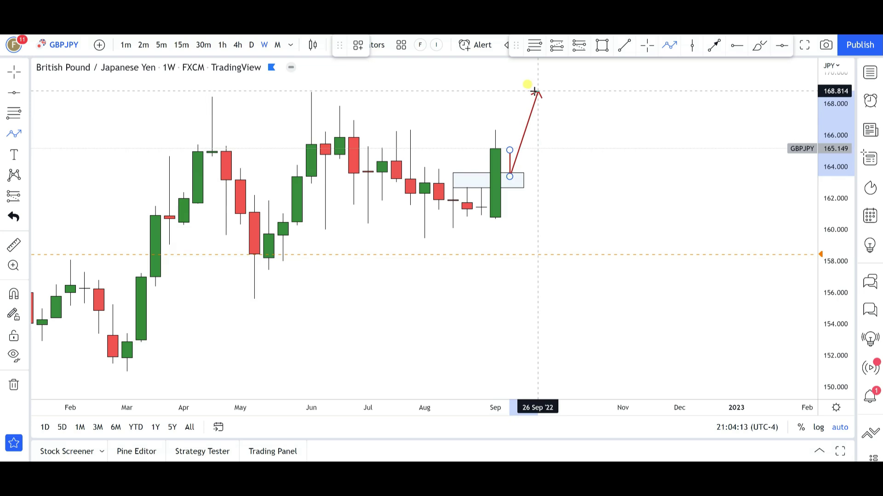
pyautogui.doubleClick(534, 91)
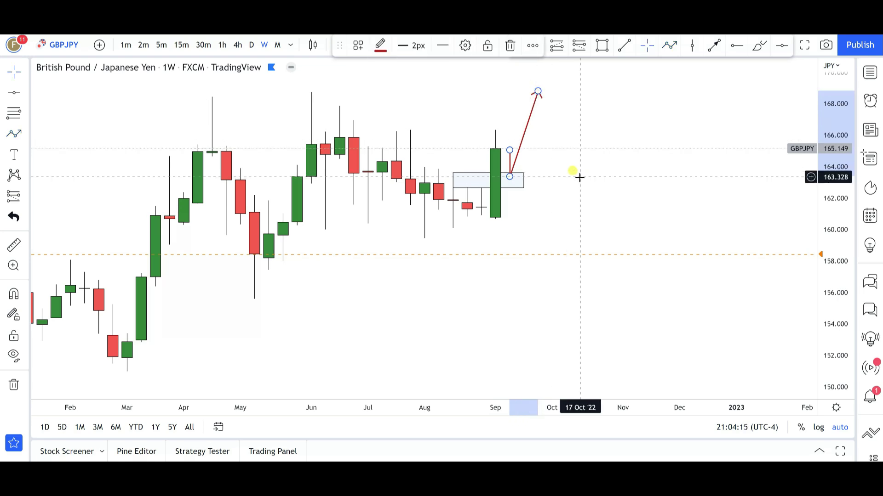
pyautogui.press('Delete')
# Switch GBPJPY to the daily timeframe and examine the price action around the existing zone.
pyautogui.click(253, 46)
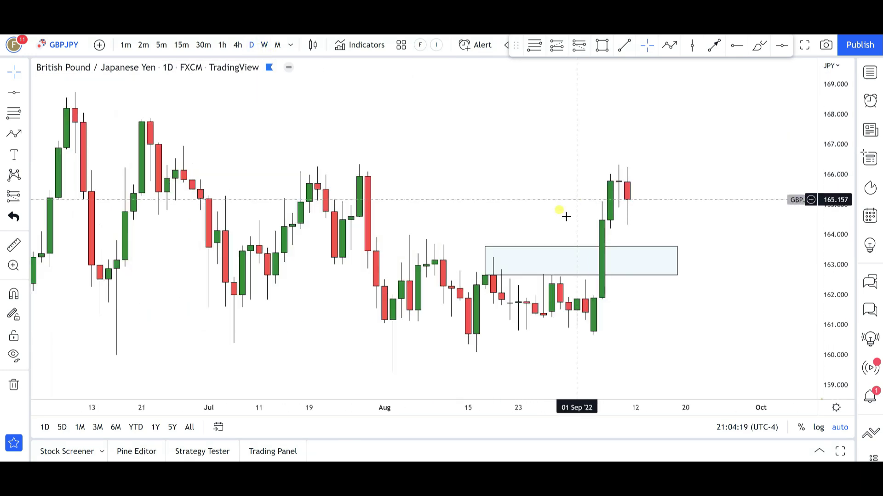
pyautogui.scroll(-3, 497, 246)
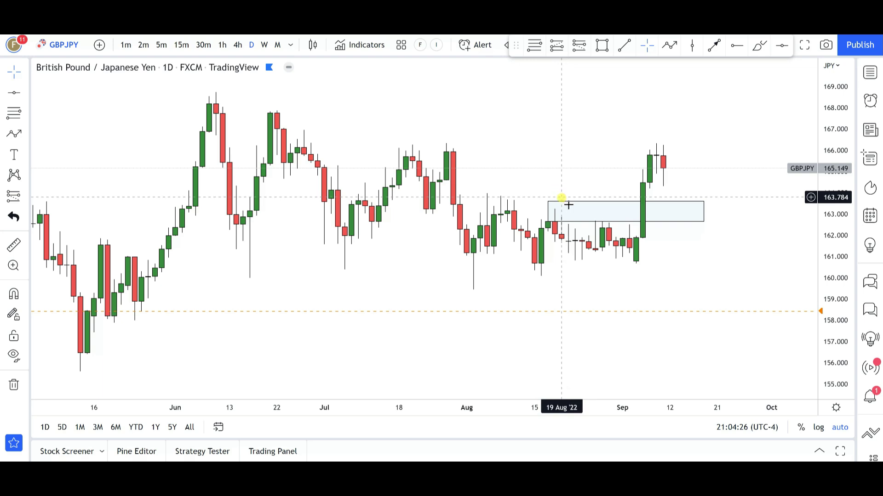
pyautogui.click(626, 222)
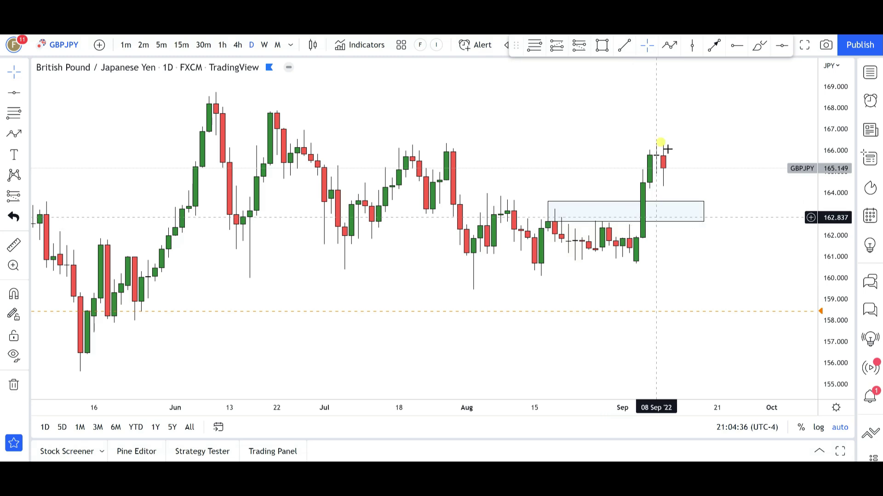
# Draw a daily GBPJPY path from about 165.1 down to 163.1 and up to about 167.9, and delete it.
pyautogui.click(668, 48)
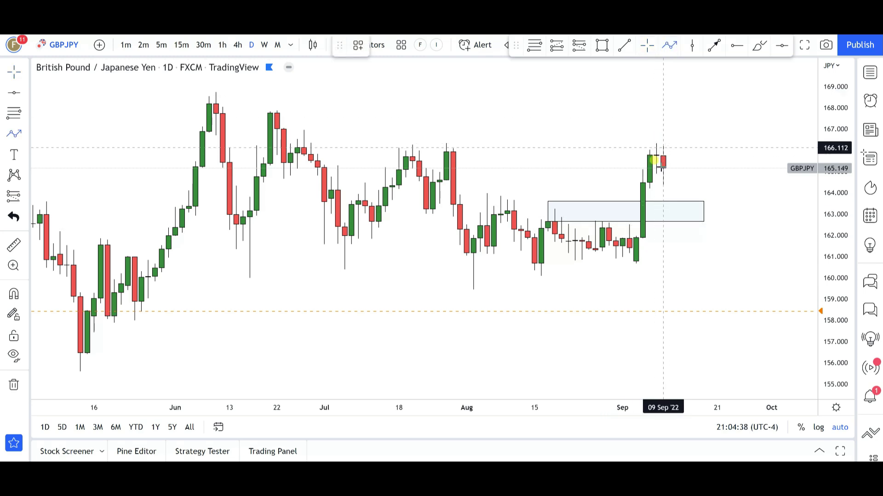
pyautogui.moveTo(671, 170); pyautogui.dragTo(671, 202)
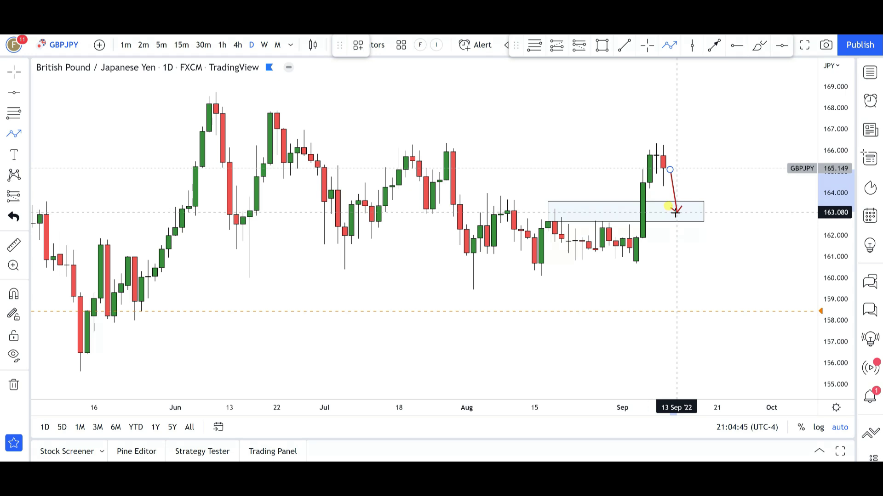
pyautogui.click(676, 212)
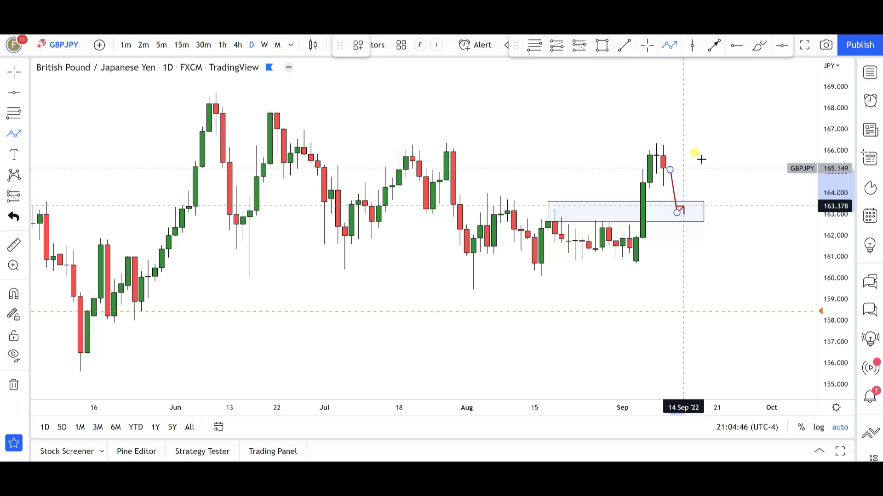
pyautogui.doubleClick(702, 110)
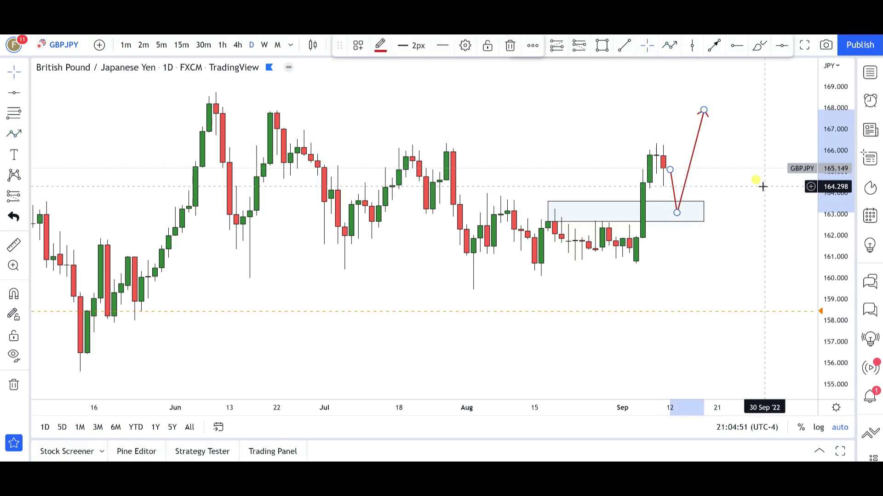
pyautogui.press('Delete')
# On the 4-hour timeframe, draw a GBPJPY path from about 165.3 down through the zone to 162.0 and up to about 166.8.
pyautogui.click(237, 45)
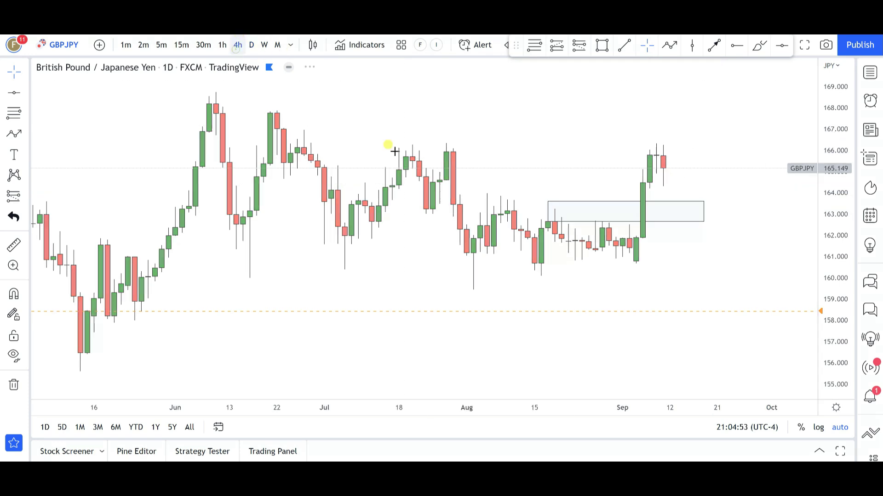
pyautogui.scroll(-4, 451, 193)
pyautogui.scroll(-2, 453, 197)
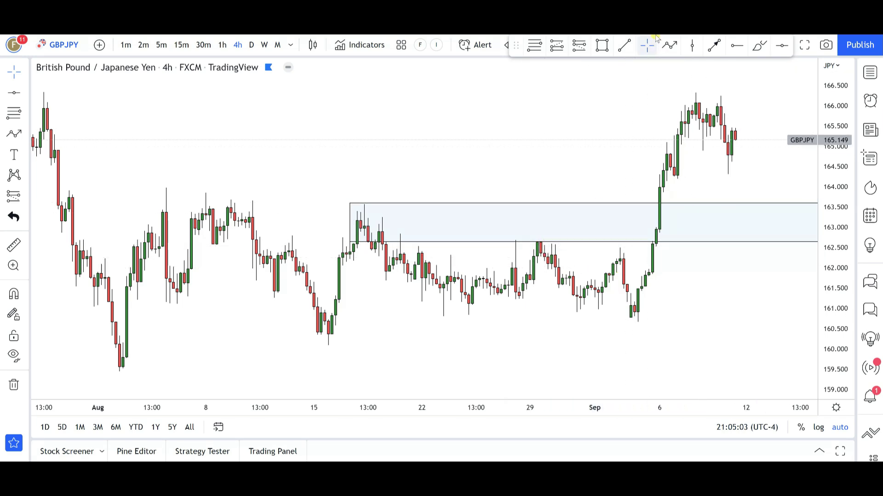
pyautogui.moveTo(731, 136)
pyautogui.mouseDown()
pyautogui.moveTo(754, 203)
pyautogui.moveTo(756, 266)
pyautogui.mouseUp()
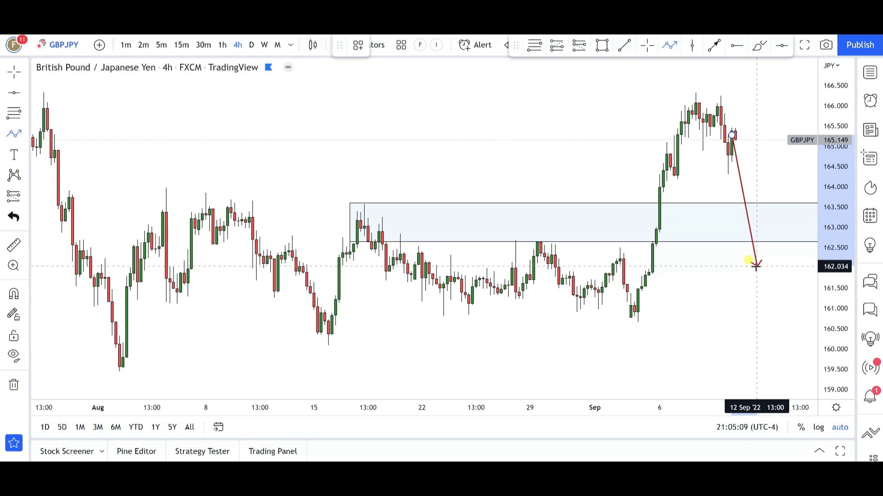
pyautogui.click(756, 266)
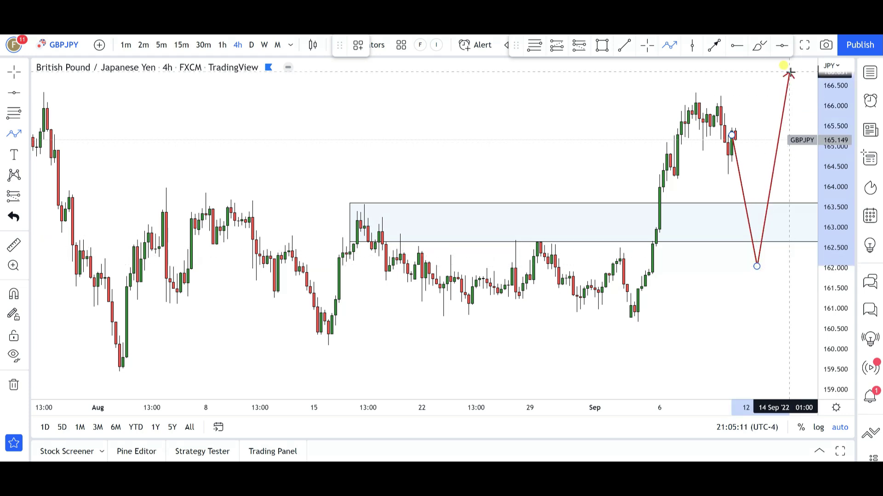
pyautogui.doubleClick(789, 73)
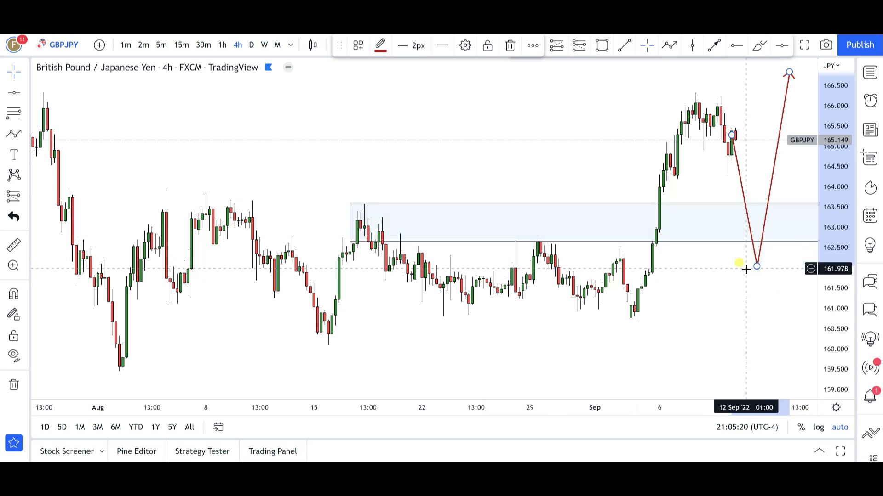
# Draw a rectangle around the path's low from 9 to 13 September, between about 163.55 and 162.08.
pyautogui.click(601, 44)
pyautogui.moveTo(779, 185); pyautogui.dragTo(778, 264)
pyautogui.moveTo(725, 180); pyautogui.dragTo(721, 191)
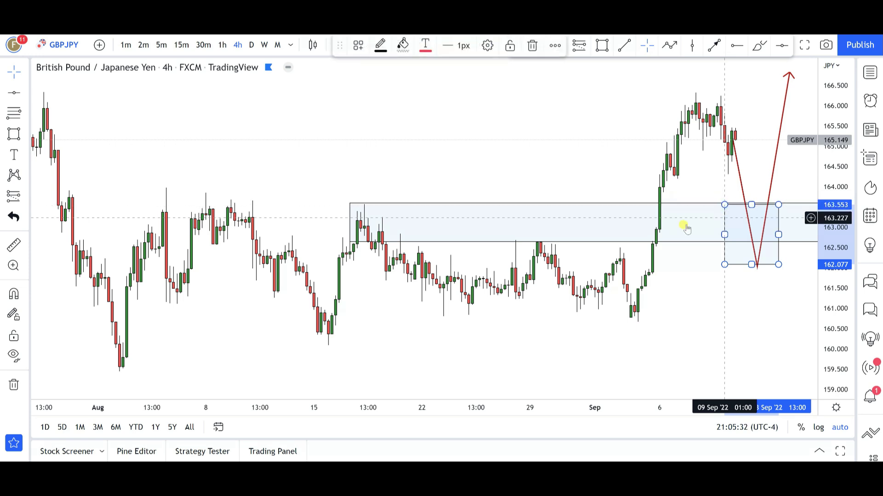
pyautogui.click(662, 240)
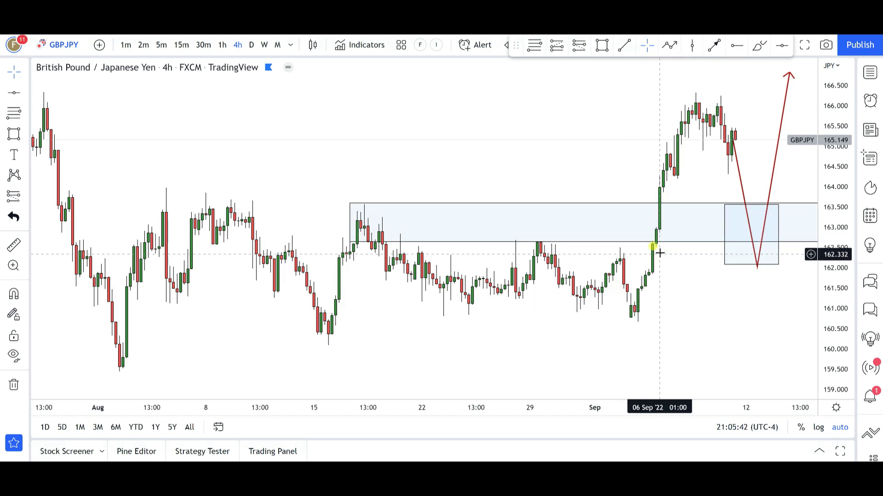
# Switch to the EURJPY chart and examine the 4-hour price action above the H4 demand zone.
pyautogui.click(870, 74)
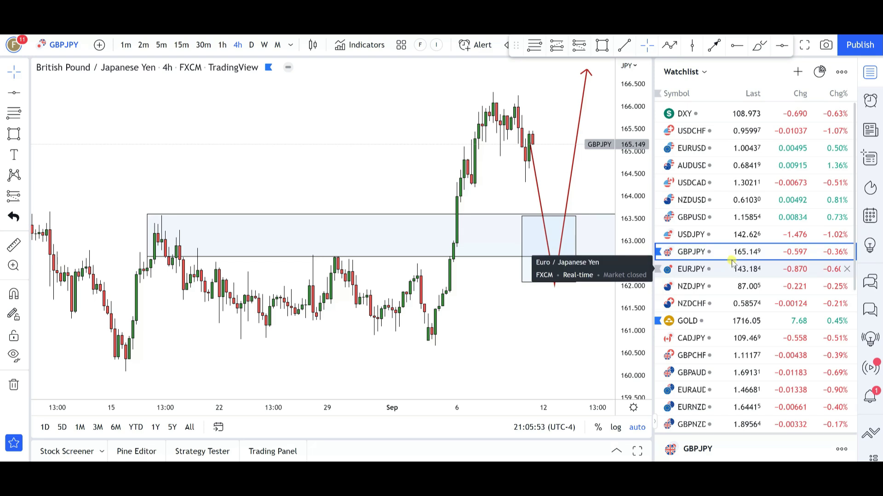
pyautogui.click(762, 271)
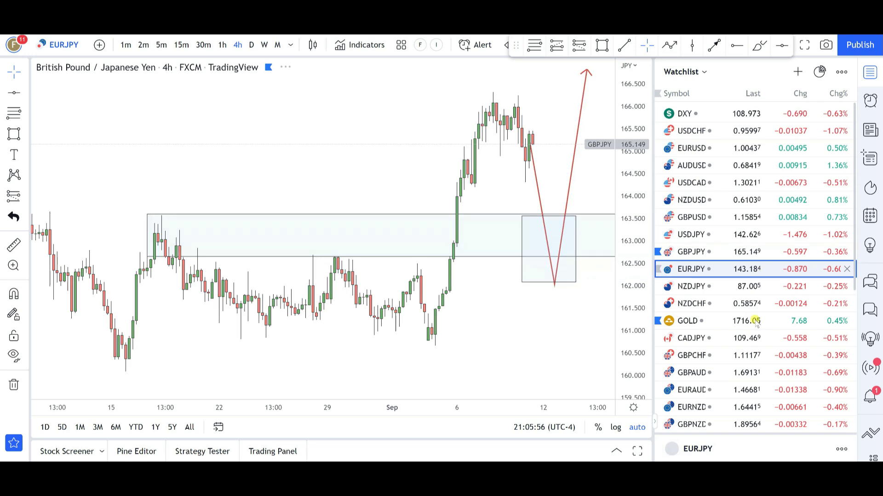
pyautogui.click(870, 73)
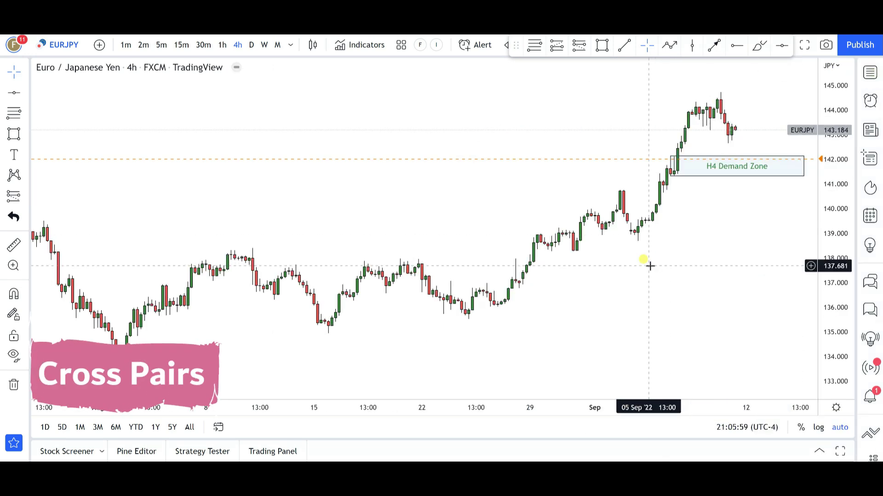
pyautogui.scroll(3, 649, 266)
pyautogui.scroll(-5, 650, 266)
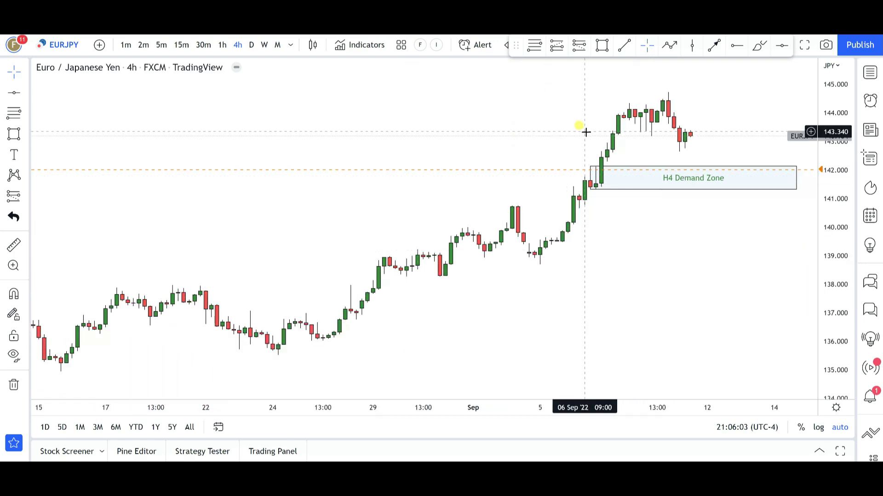
pyautogui.scroll(2, 611, 240)
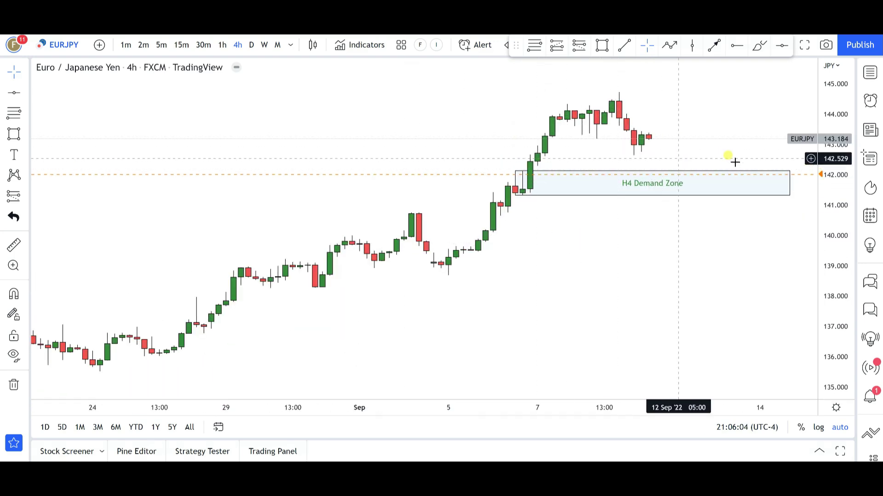
pyautogui.click(775, 189)
pyautogui.click(546, 207)
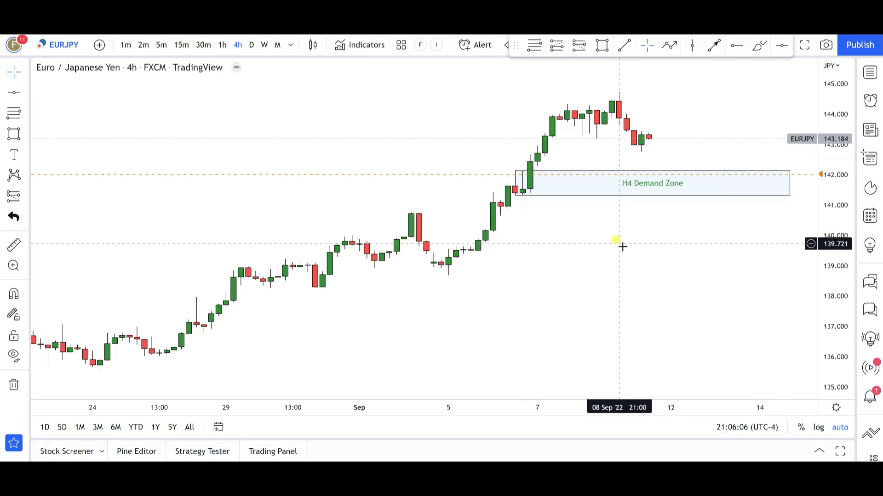
pyautogui.scroll(2, 616, 244)
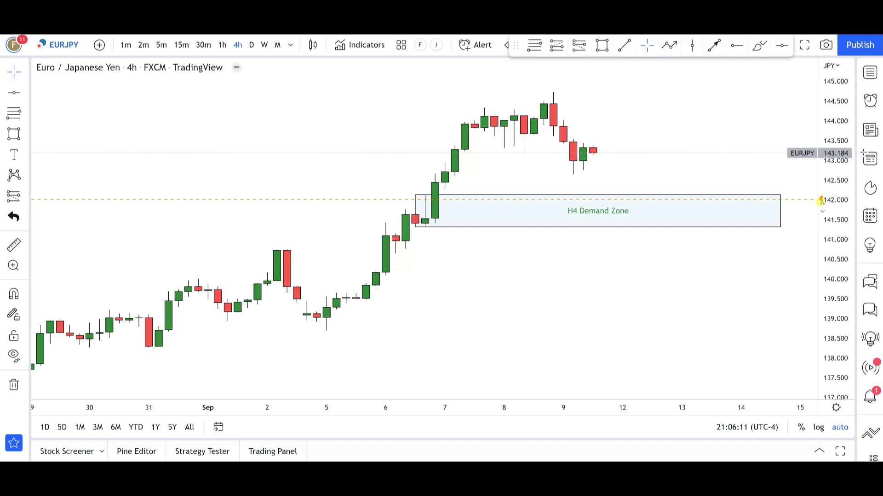
# Draw a EURJPY path from about 143.3 down to 141.95 in the demand zone, up to 142.7, down to 142.3 and up to 144.6.
pyautogui.click(667, 46)
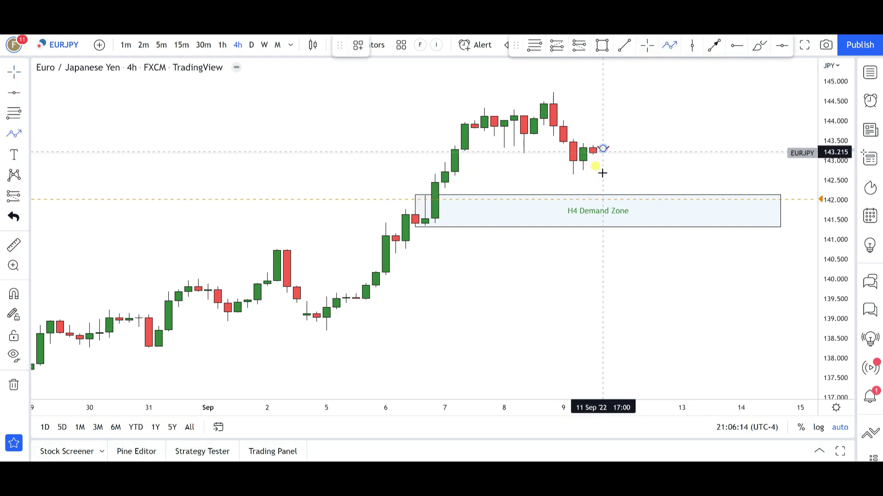
pyautogui.moveTo(603, 173); pyautogui.dragTo(610, 206)
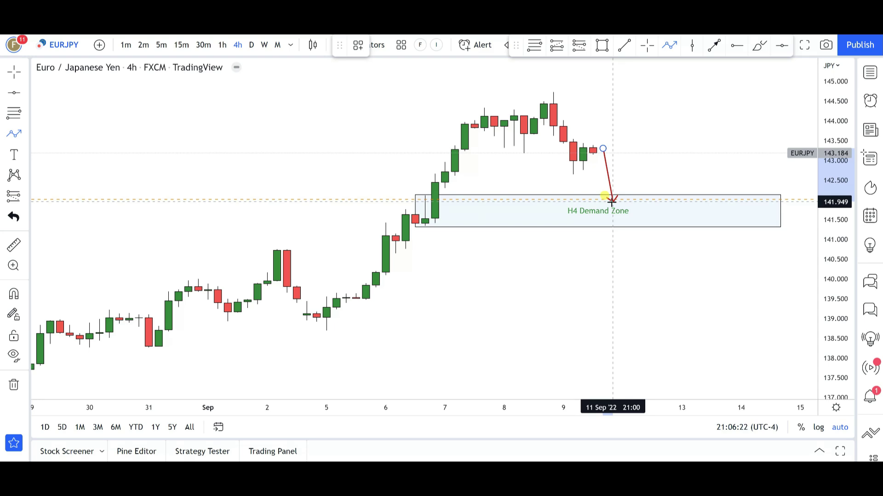
pyautogui.click(612, 202)
pyautogui.click(623, 172)
pyautogui.click(632, 188)
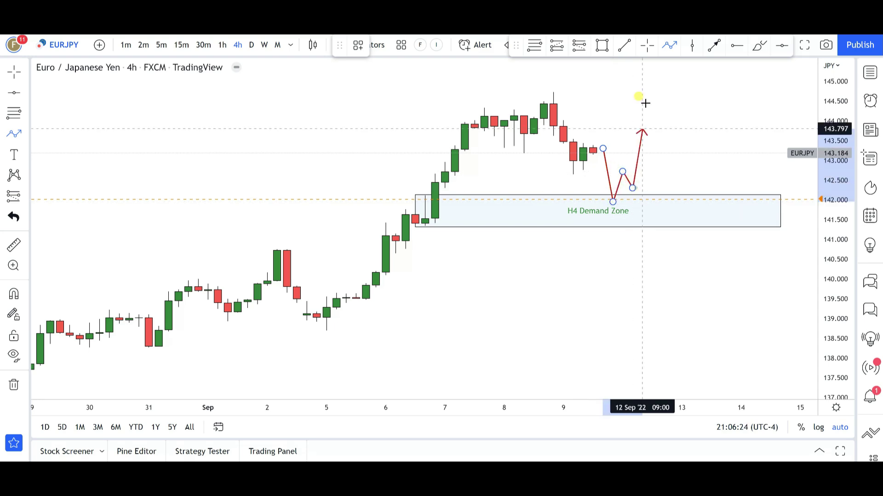
pyautogui.doubleClick(642, 96)
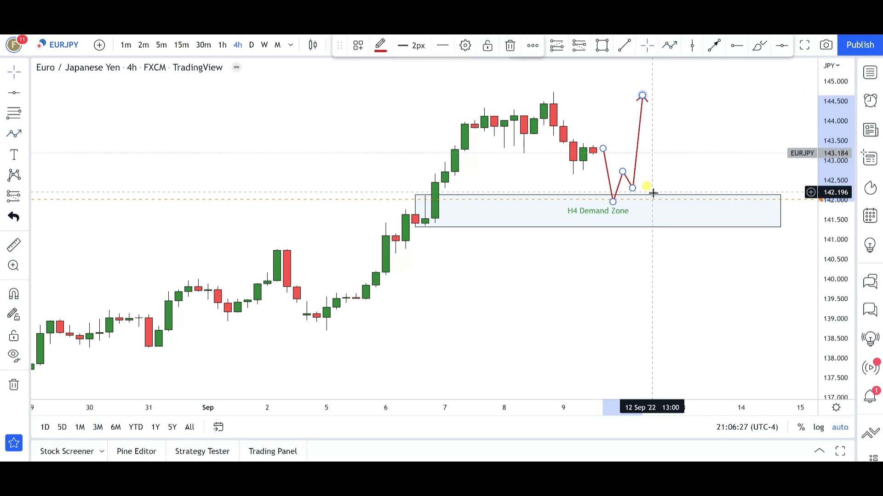
# Switch to the NZDJPY chart and examine the H4 demand zone against the previous highs of July and August.
pyautogui.click(869, 72)
pyautogui.click(801, 286)
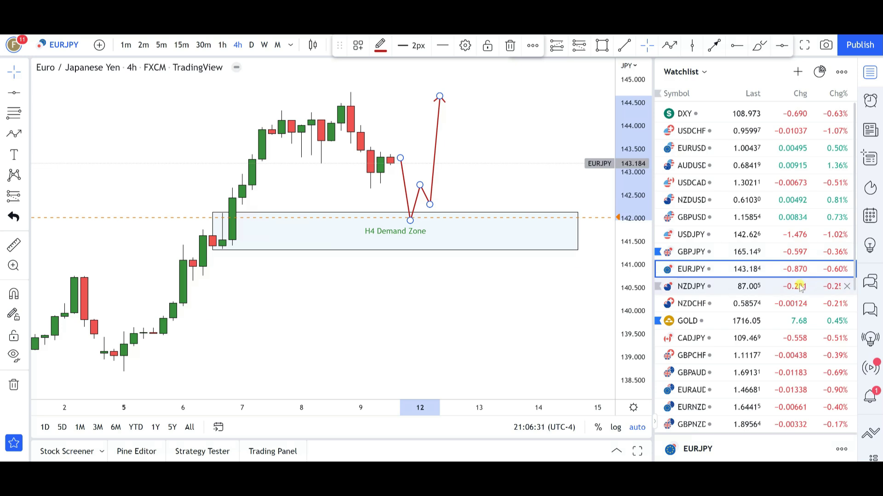
pyautogui.click(871, 74)
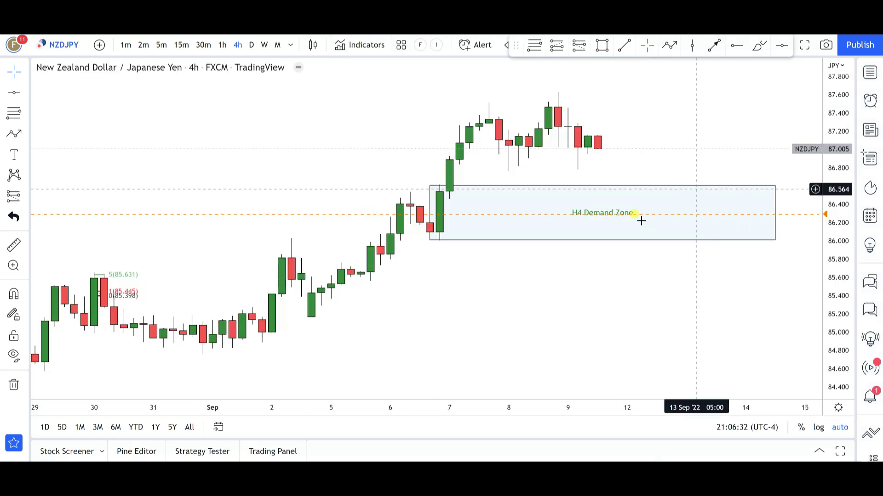
pyautogui.scroll(-2, 556, 234)
pyautogui.scroll(-3, 556, 234)
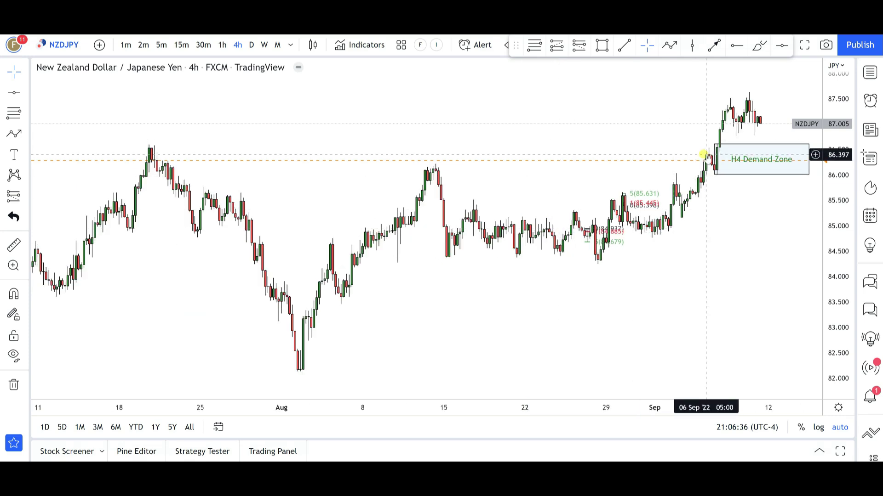
pyautogui.click(711, 172)
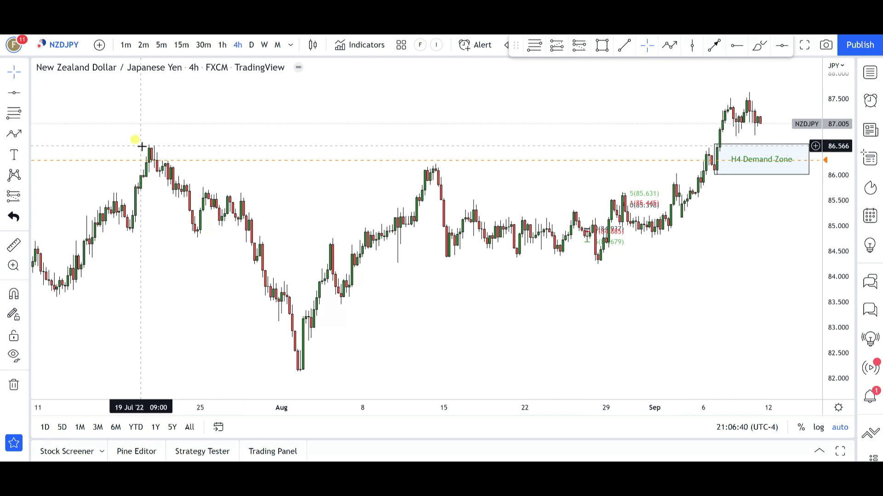
pyautogui.scroll(5, 319, 257)
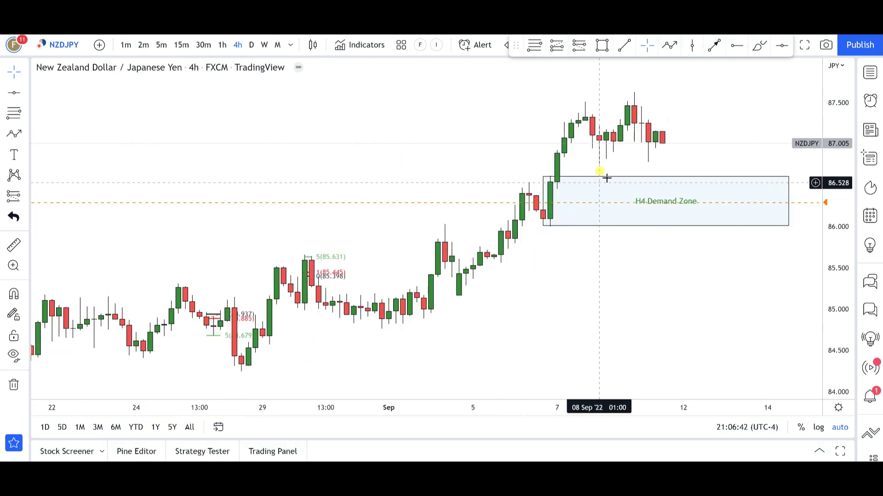
# Draw an NZDJPY path from about 87.0 down to 86.2 in the demand zone and in two legs up to about 87.9, and delete it.
pyautogui.click(665, 46)
pyautogui.moveTo(662, 141); pyautogui.dragTo(676, 186)
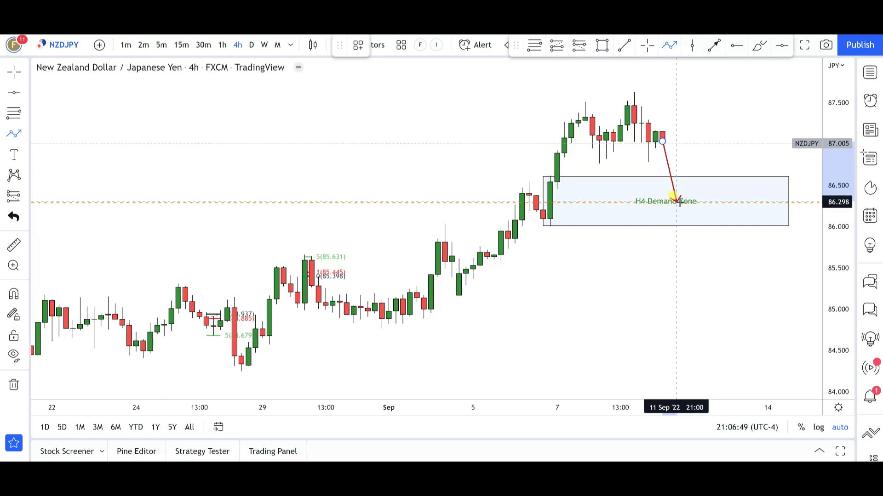
pyautogui.moveTo(679, 201); pyautogui.dragTo(682, 207)
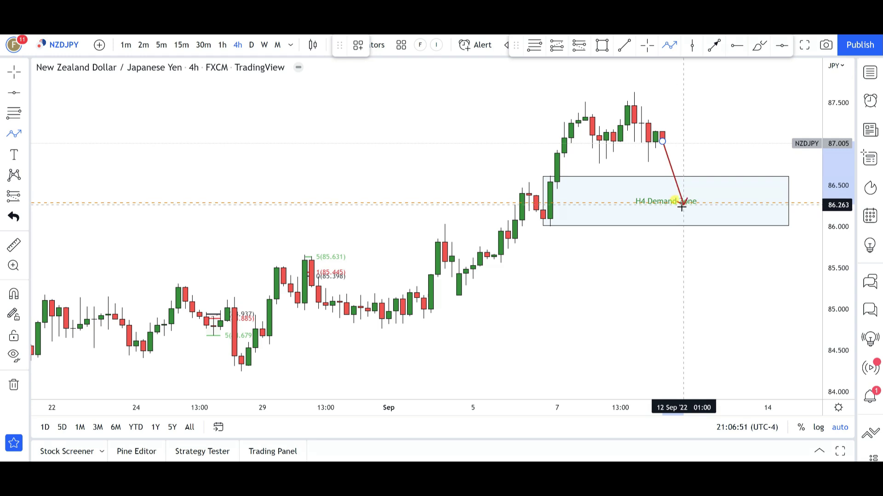
pyautogui.click(691, 177)
pyautogui.click(704, 191)
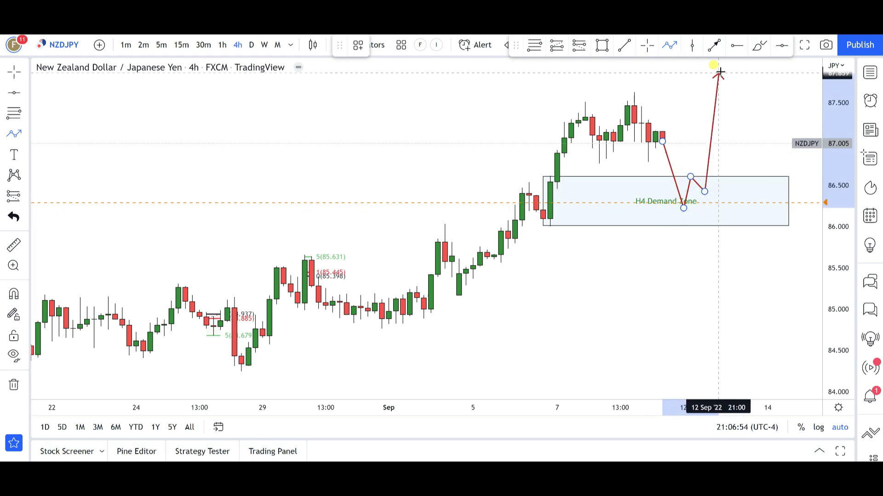
pyautogui.doubleClick(720, 72)
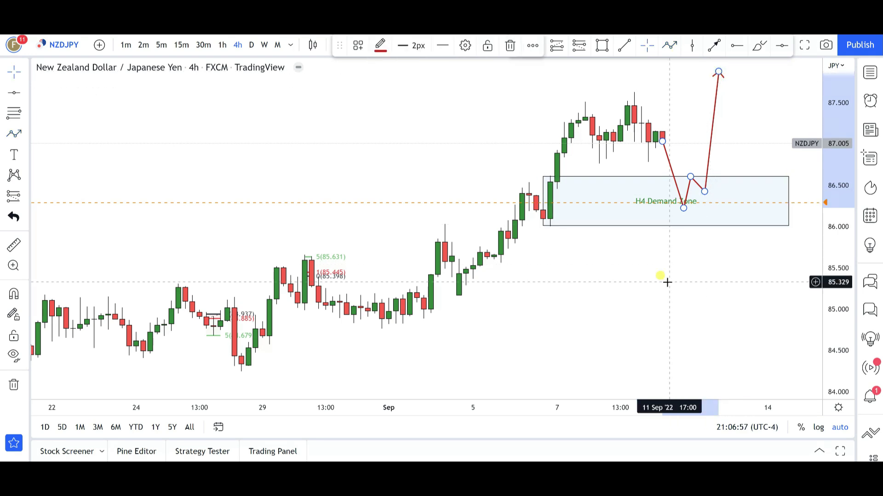
pyautogui.press('Delete')
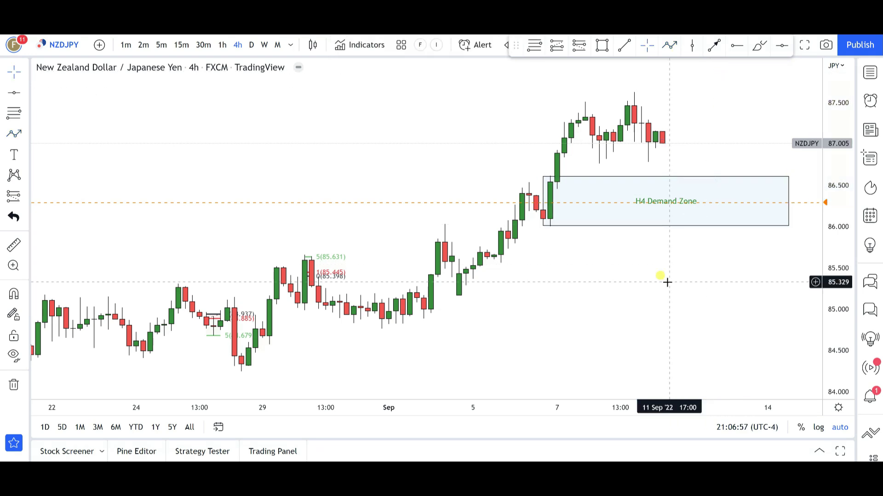
# Switch to the NZDCHF chart and examine the 4-hour decline below the daily and H4 supply zones.
pyautogui.click(874, 76)
pyautogui.press('Down')
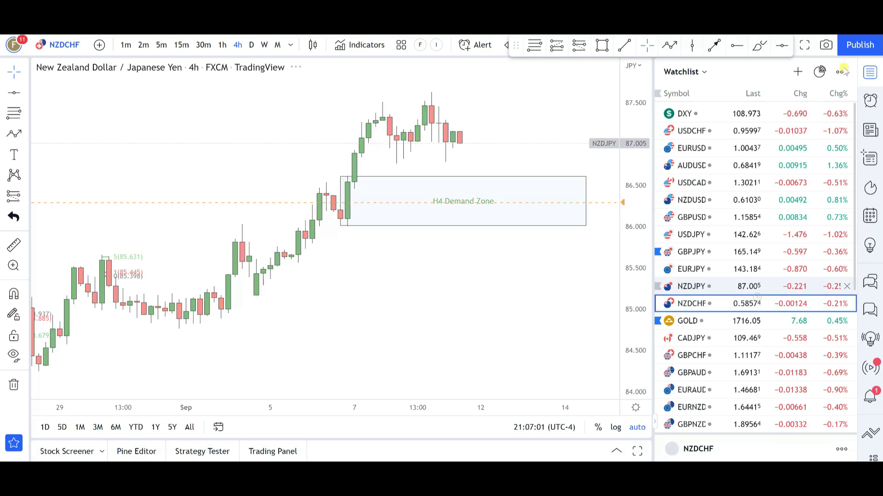
pyautogui.click(870, 72)
pyautogui.scroll(-2, 507, 286)
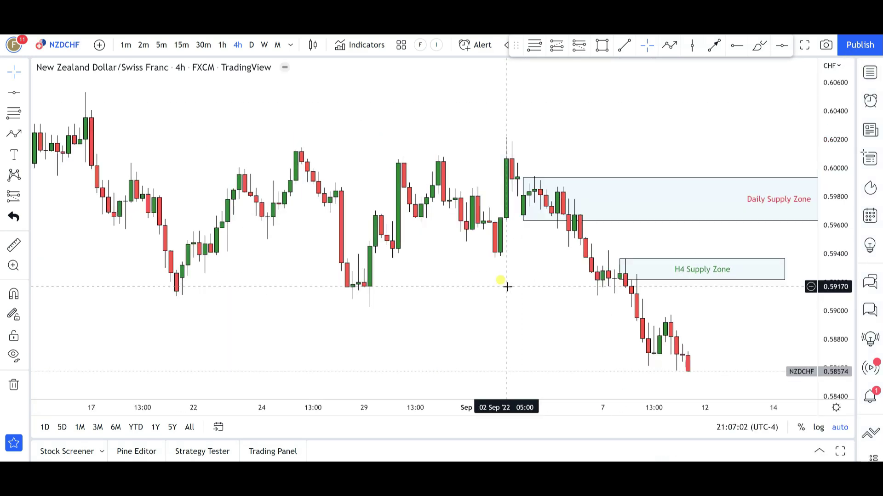
pyautogui.scroll(2, 580, 287)
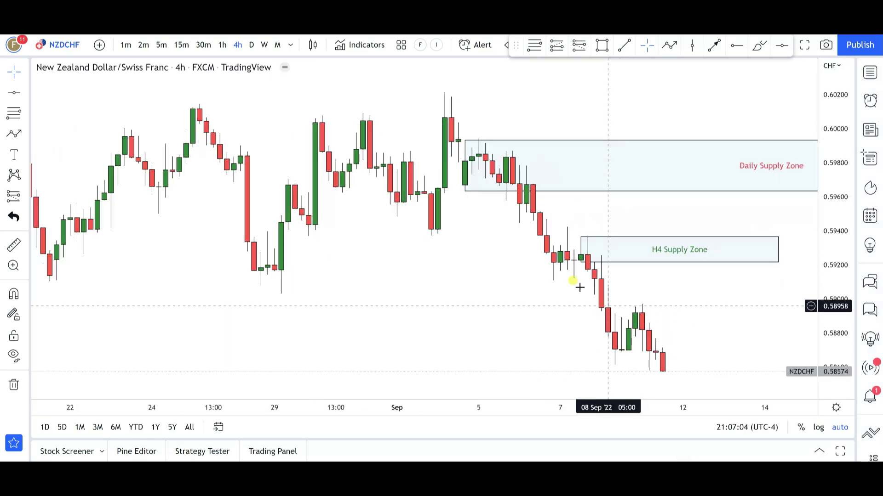
pyautogui.scroll(-3, 515, 296)
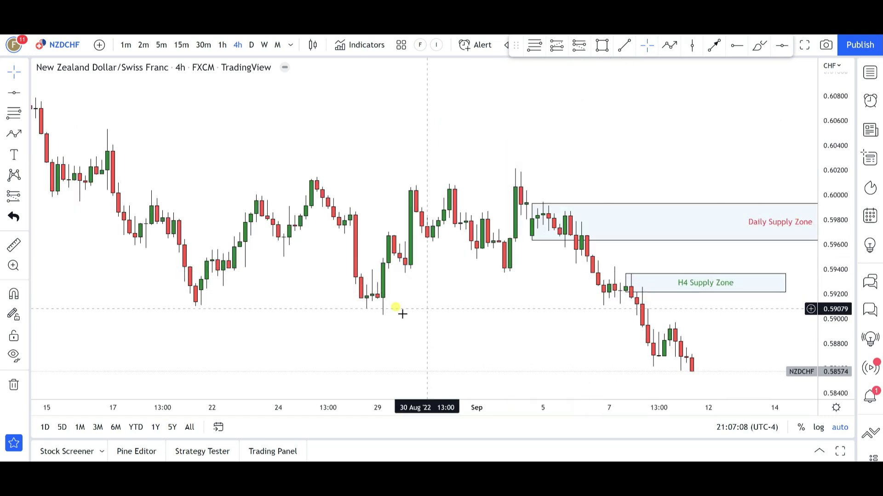
# Draw an NZDCHF path from about 0.5857 up to 0.5924 in the H4 supply zone, down to 0.5903, up to 0.5919 and down to 0.5855.
pyautogui.click(669, 44)
pyautogui.moveTo(698, 382); pyautogui.dragTo(714, 290)
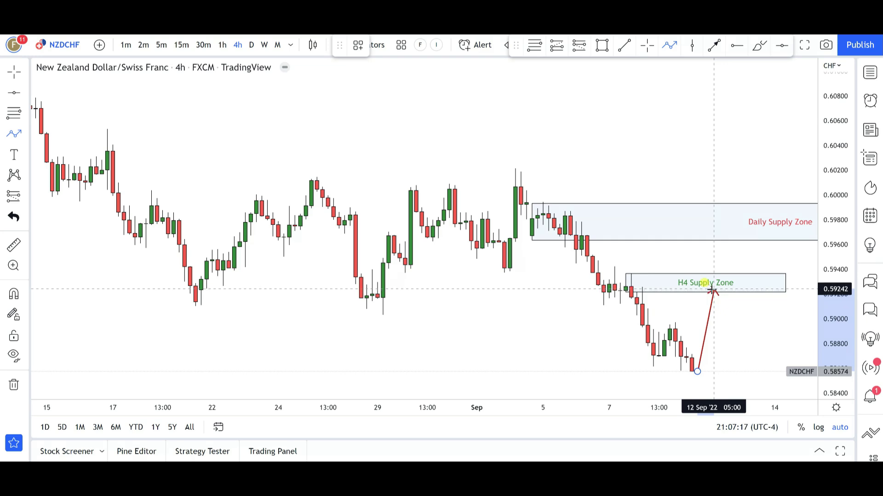
pyautogui.click(712, 288)
pyautogui.click(719, 315)
pyautogui.click(736, 294)
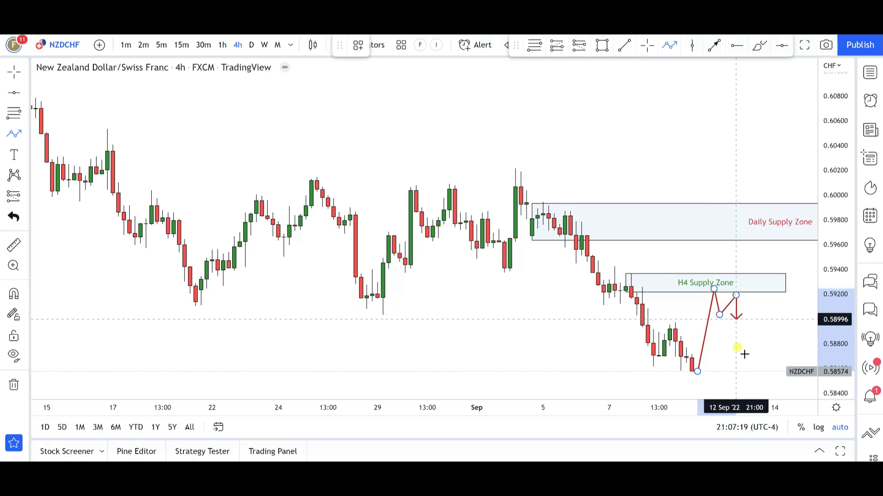
pyautogui.doubleClick(747, 374)
pyautogui.click(762, 281)
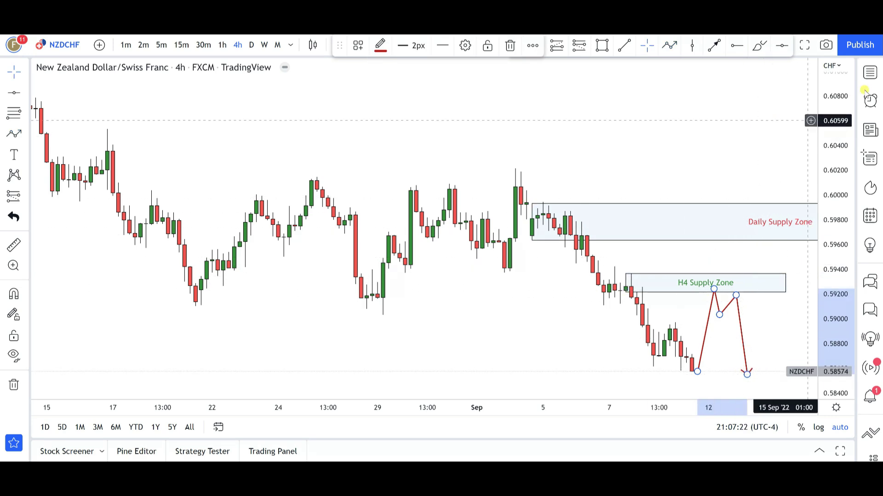
# Switch to the gold chart on the weekly timeframe and examine the descending channel and the range between 1680.14 and 2073.80.
pyautogui.click(876, 77)
pyautogui.press('Down')
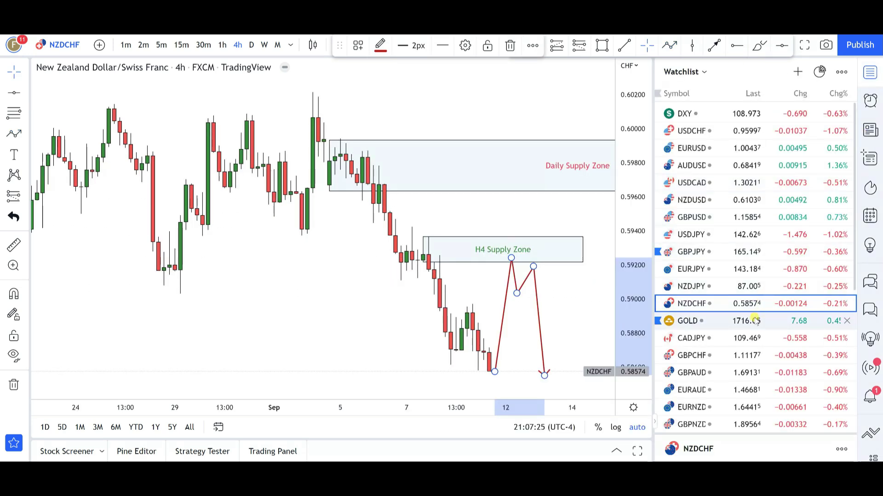
pyautogui.click(870, 77)
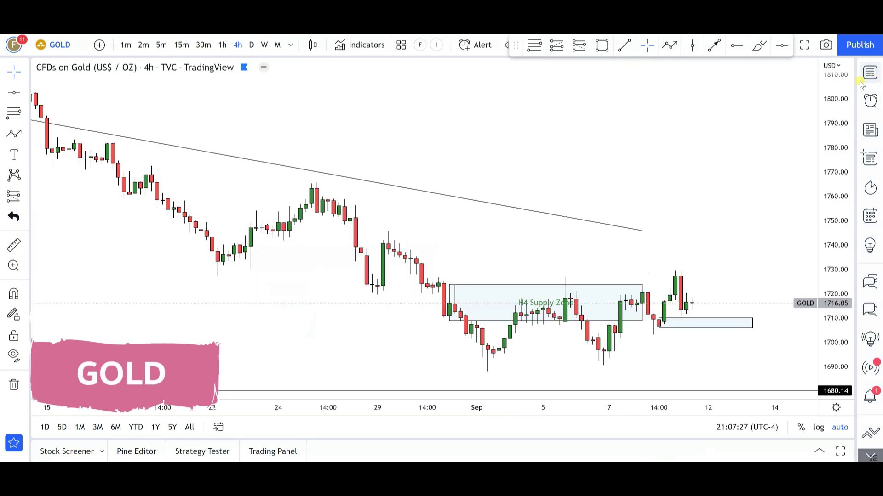
pyautogui.click(263, 45)
pyautogui.scroll(5, 449, 288)
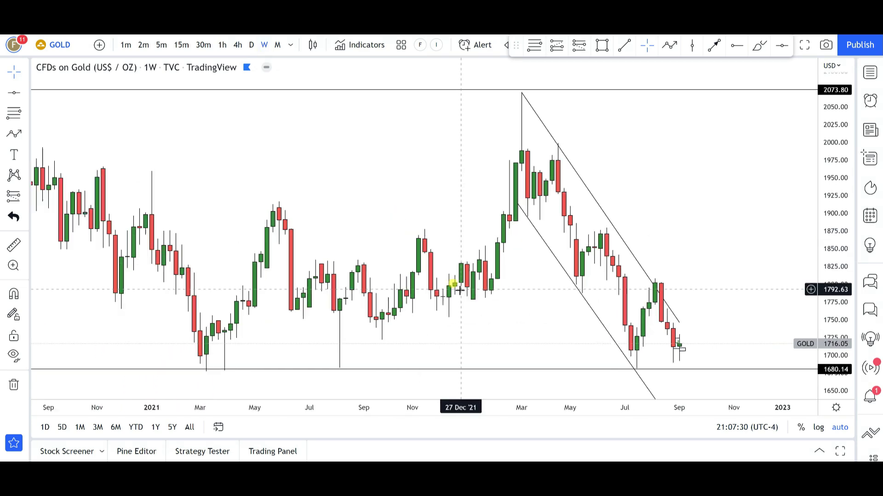
pyautogui.scroll(-6, 453, 290)
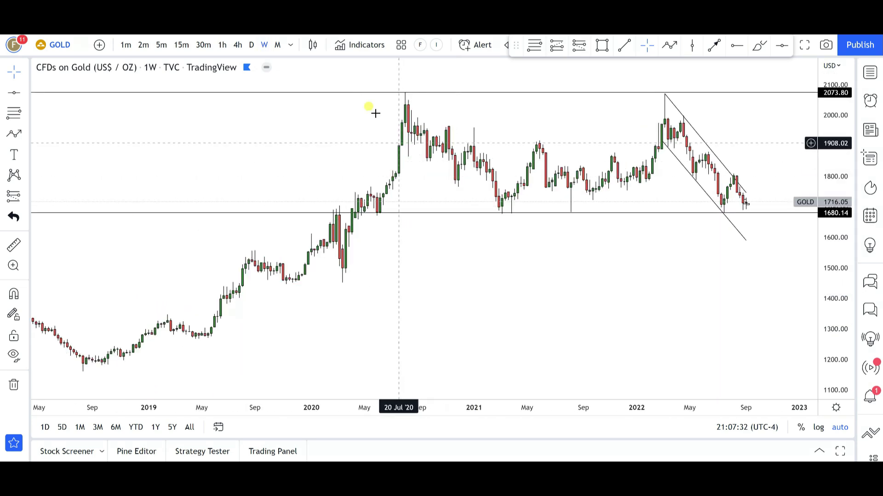
pyautogui.scroll(3, 582, 250)
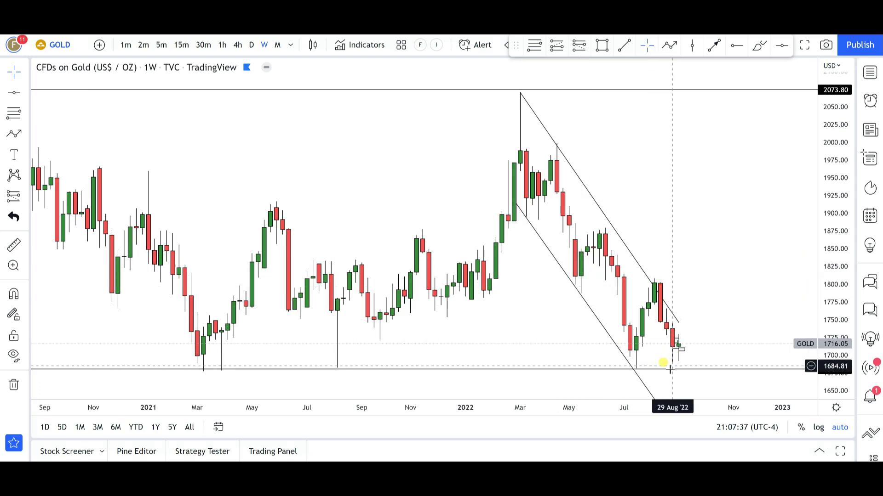
pyautogui.scroll(5, 673, 373)
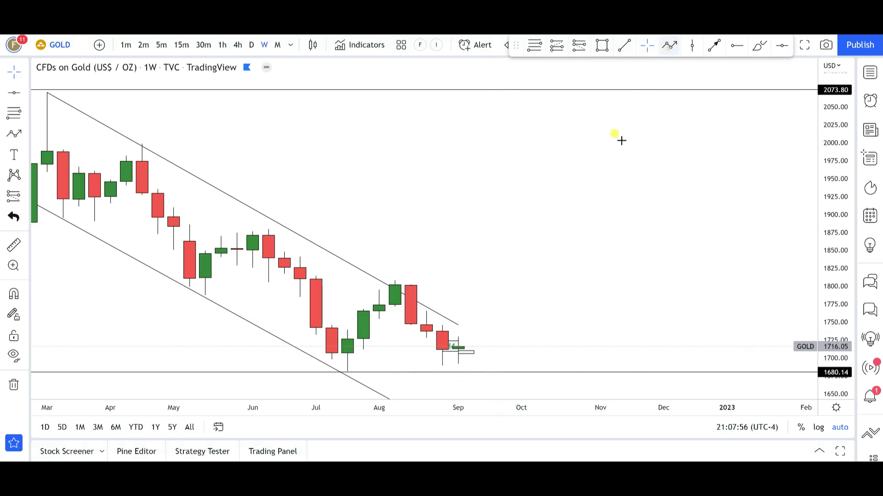
# Draw a nearly flat path from about 1720 to 1726 after the latest weekly gold candle, and remove it.
pyautogui.hotkey('alt', 't')
pyautogui.click(469, 343)
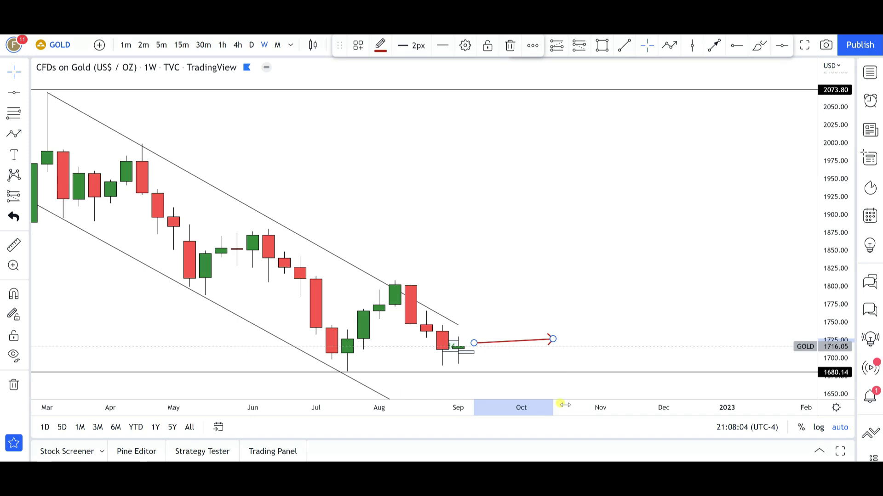
pyautogui.press('Escape')
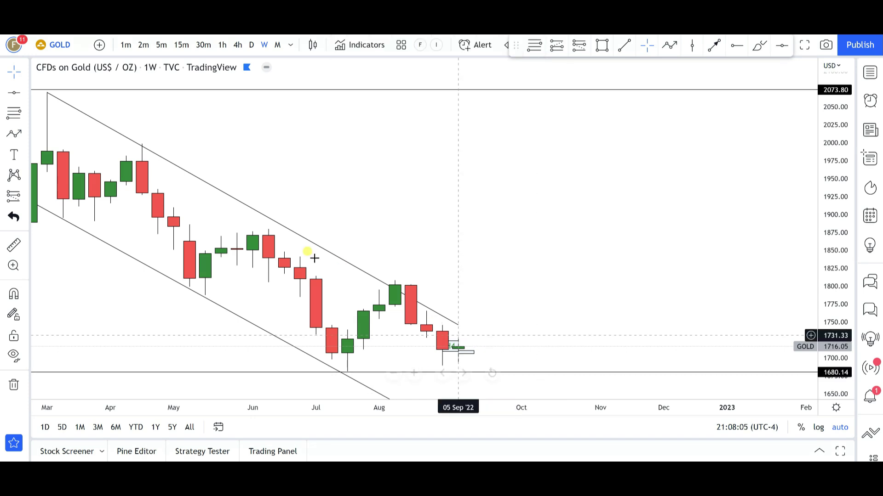
# Examine gold around the H4 supply zone and the 1680.14 level on the daily timeframe, and switch to the 4-hour timeframe.
pyautogui.click(251, 45)
pyautogui.scroll(-5, 516, 236)
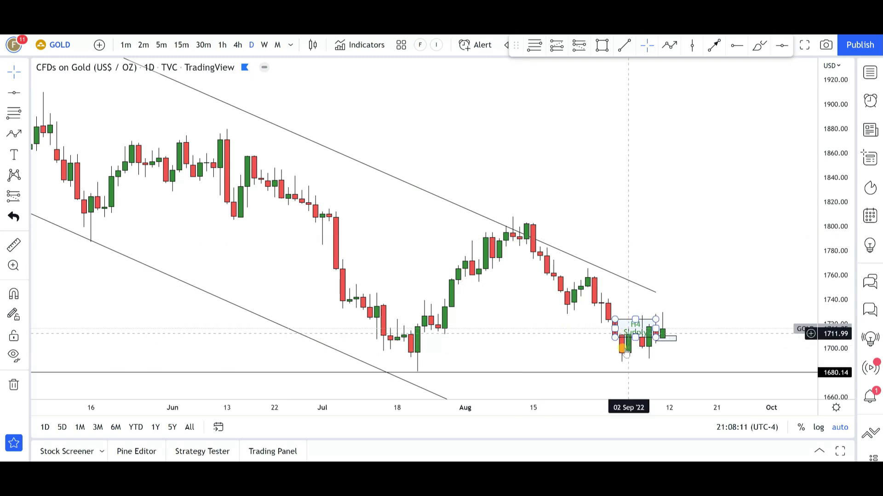
pyautogui.click(665, 339)
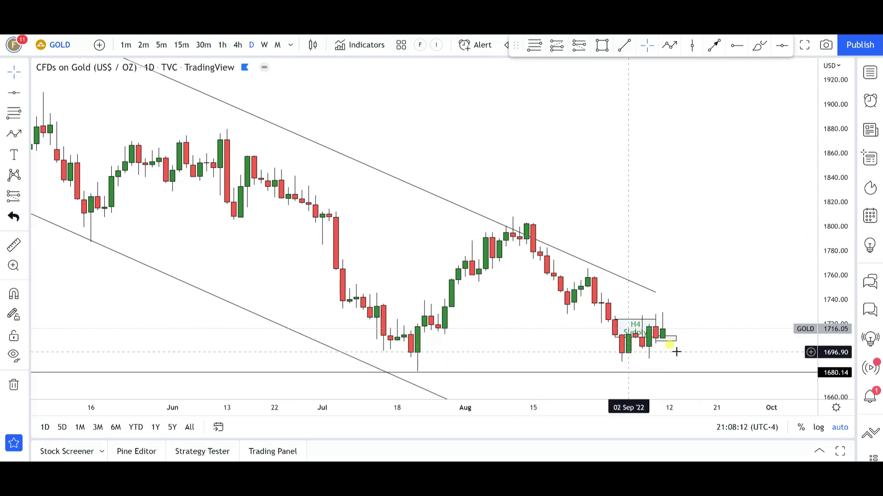
pyautogui.click(625, 355)
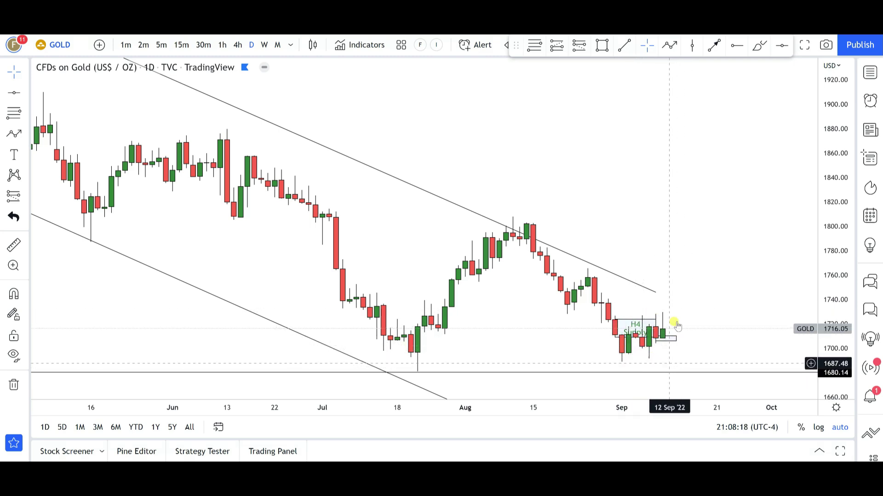
pyautogui.click(634, 338)
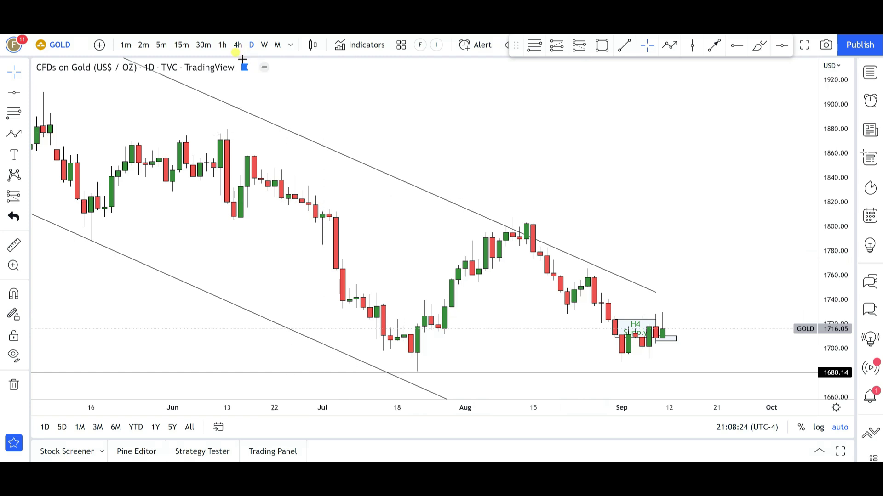
pyautogui.click(238, 45)
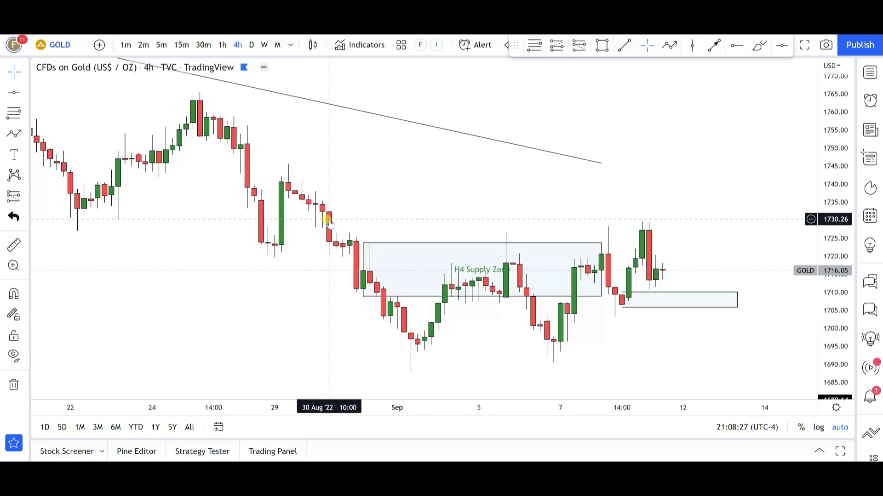
# Draw a rectangle around gold's 4-hour range from about 1727.54 to 1688.12, extend its start back to 01 Sep 10:00, and delete it.
pyautogui.click(602, 45)
pyautogui.moveTo(424, 229)
pyautogui.mouseDown()
pyautogui.moveTo(754, 250)
pyautogui.moveTo(732, 326)
pyautogui.moveTo(745, 370)
pyautogui.mouseUp()
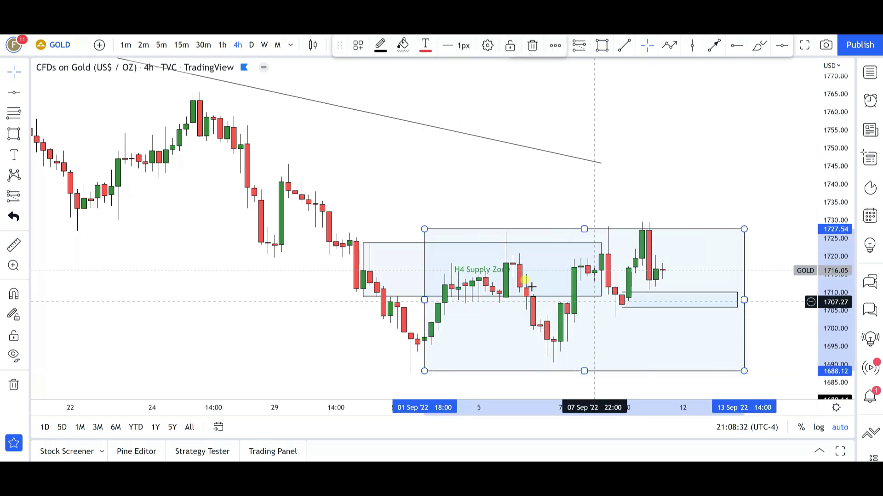
pyautogui.moveTo(424, 299); pyautogui.dragTo(411, 300)
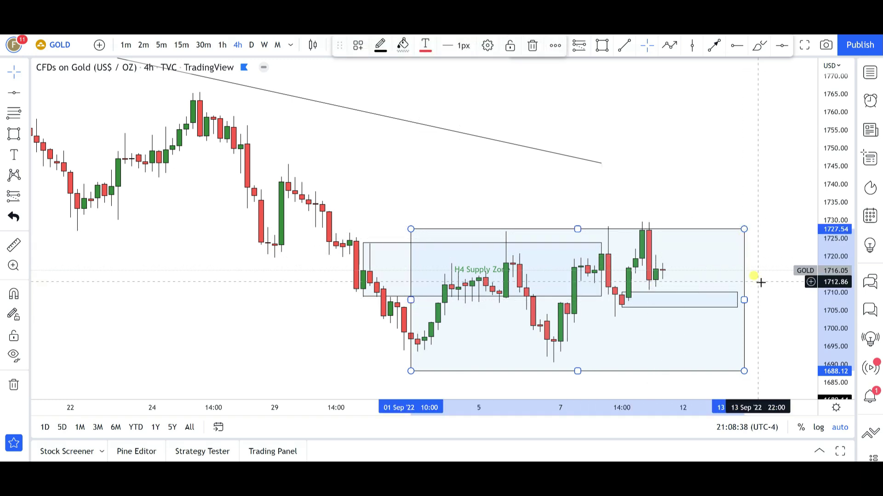
pyautogui.press('Delete')
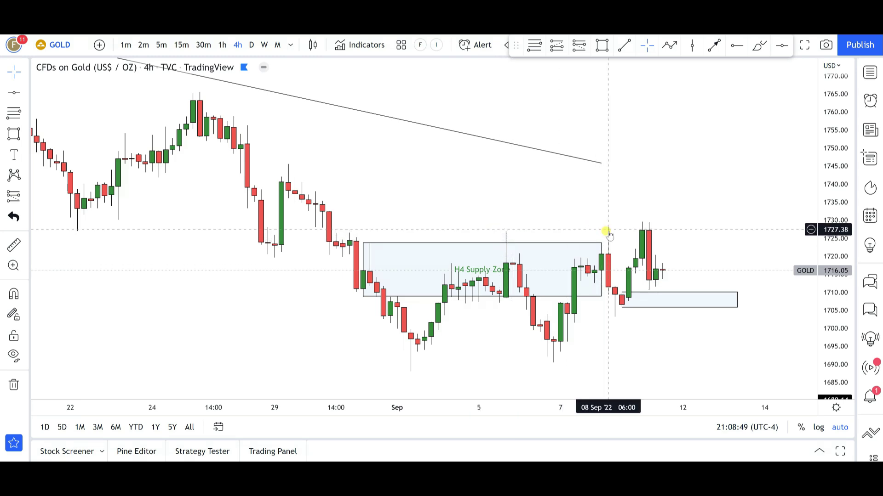
# Draw a gold path from about 1718 down to 1707 in the small zone, up to 1716, down to 1712 and up to 1754, and delete it.
pyautogui.click(506, 244)
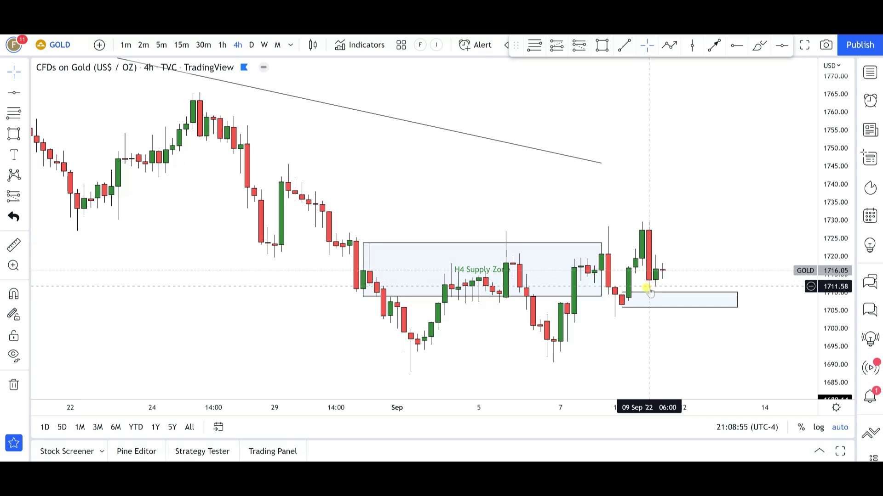
pyautogui.click(669, 44)
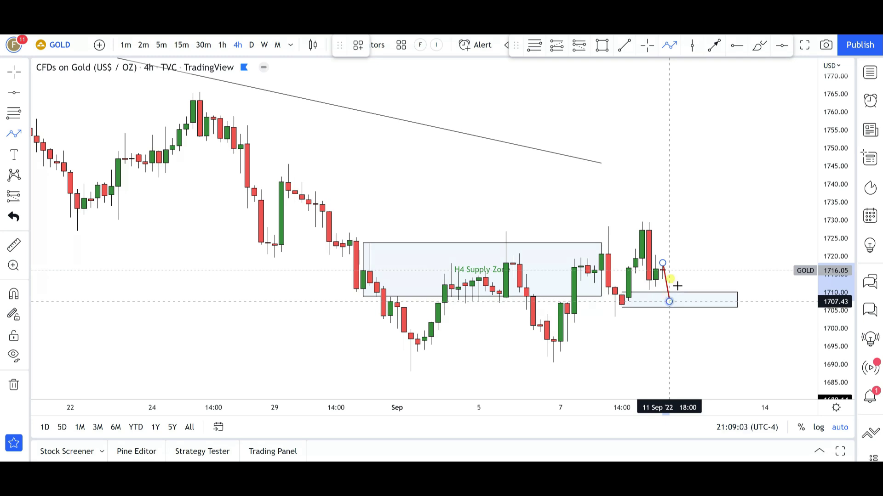
pyautogui.click(683, 272)
pyautogui.click(696, 285)
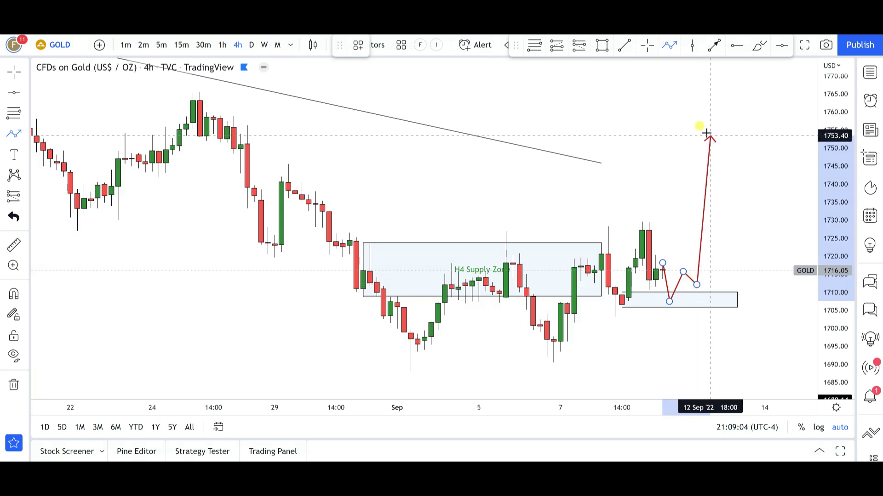
pyautogui.doubleClick(705, 133)
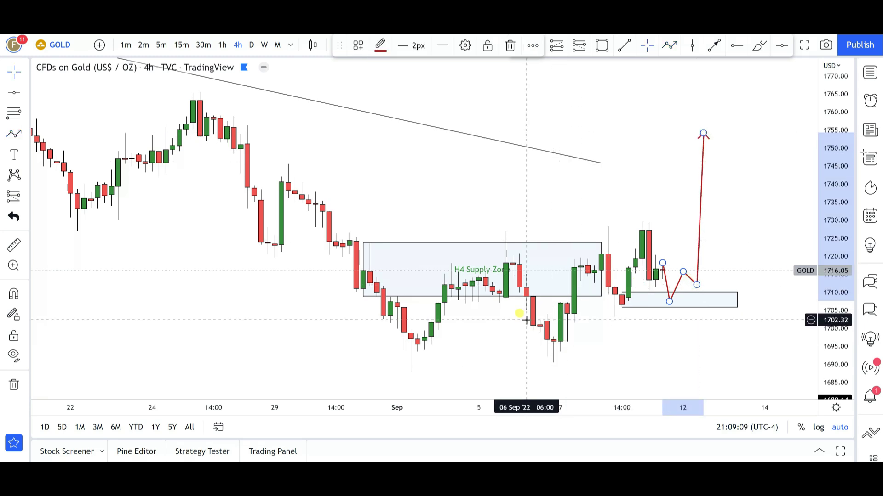
pyautogui.press('Delete')
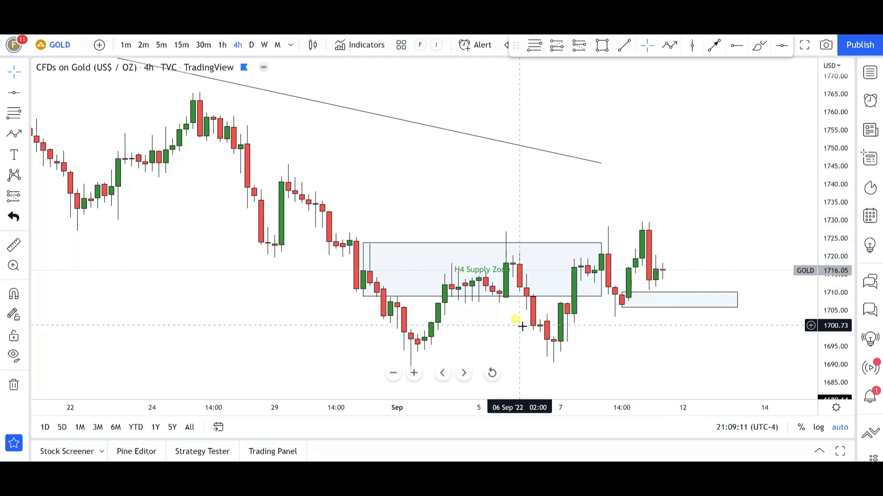